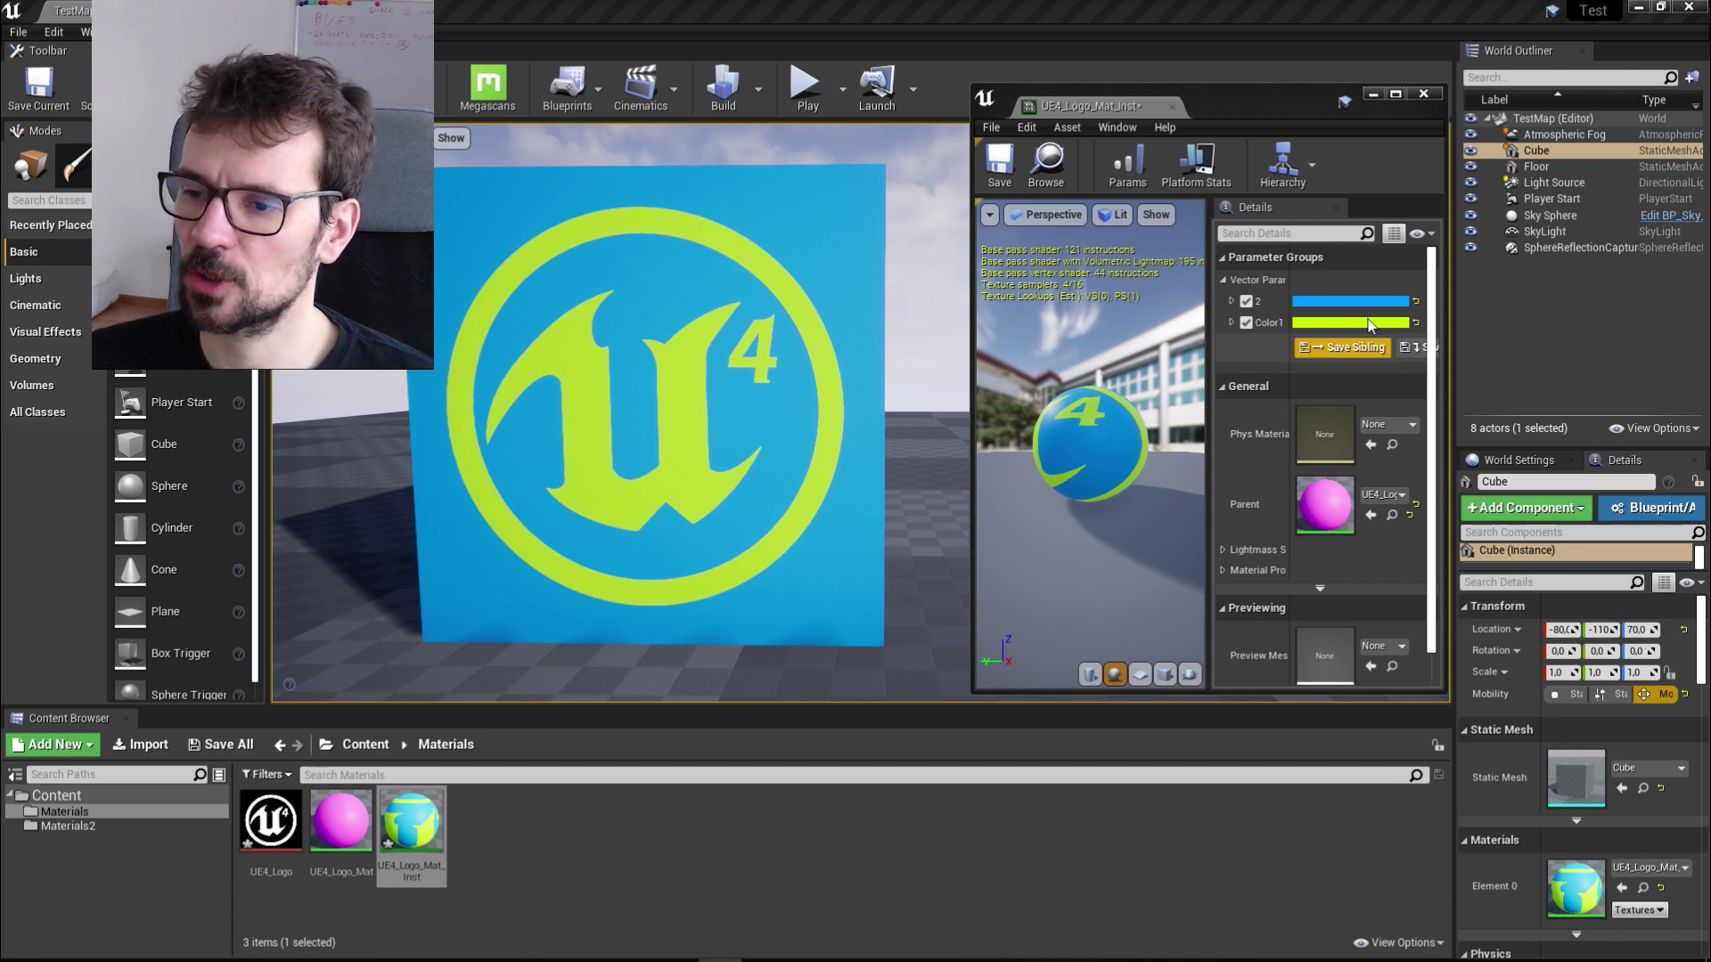
Step: Set the background colour parameter to red-orange
{"action": "left_click", "coordinate": [1359, 297]}
{"action": "left_click_drag", "start_coordinate": [1123, 473], "coordinate": [1159, 457]}
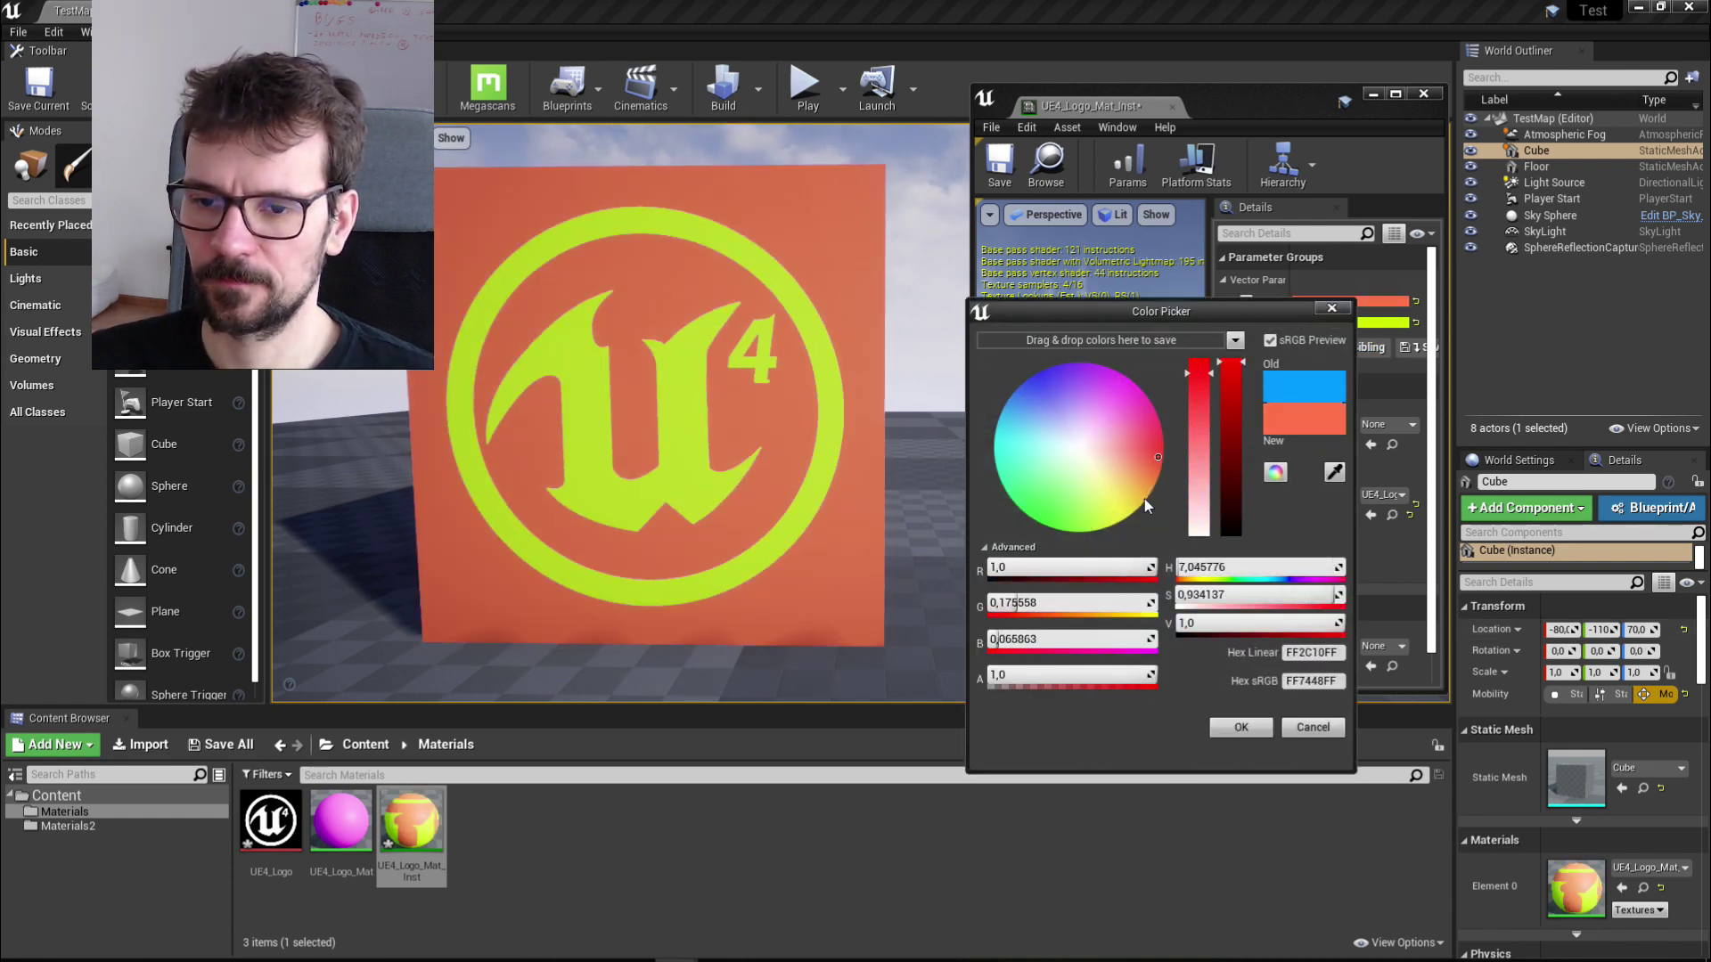
{"action": "left_click", "coordinate": [1241, 727]}
Step: Change the logo colour parameter to light green and close the material instance editor
{"action": "left_click", "coordinate": [1382, 322]}
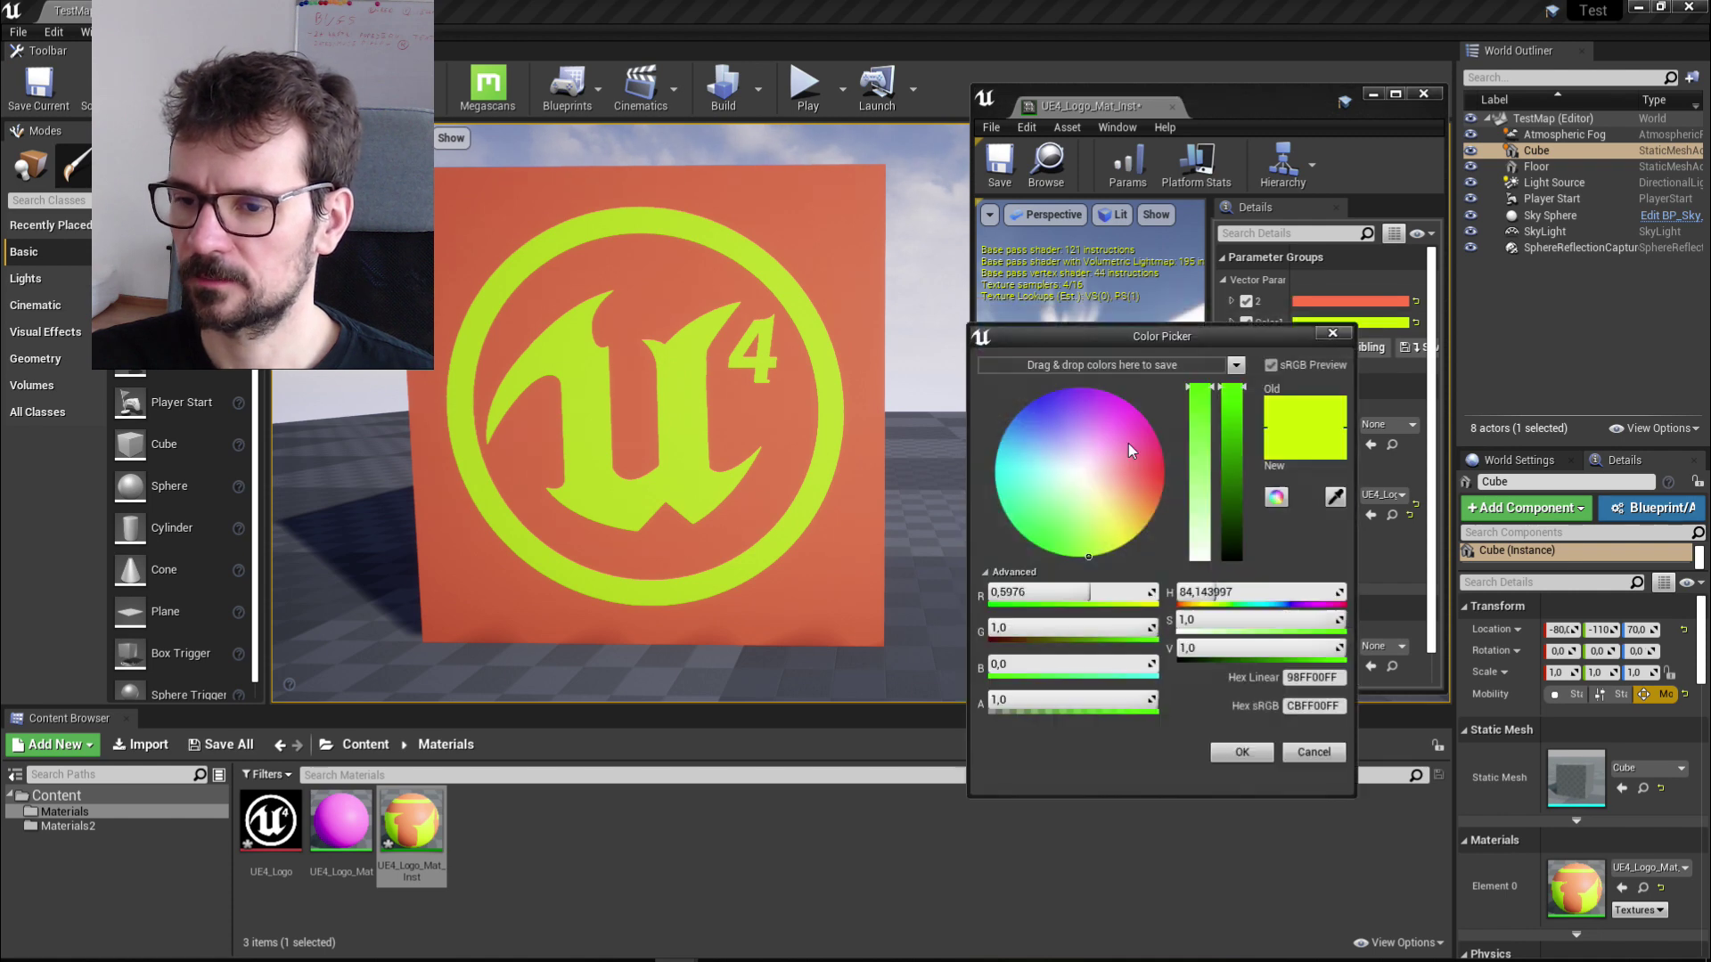
{"action": "left_click", "coordinate": [1029, 426]}
{"action": "left_click_drag", "start_coordinate": [1030, 425], "coordinate": [1044, 518]}
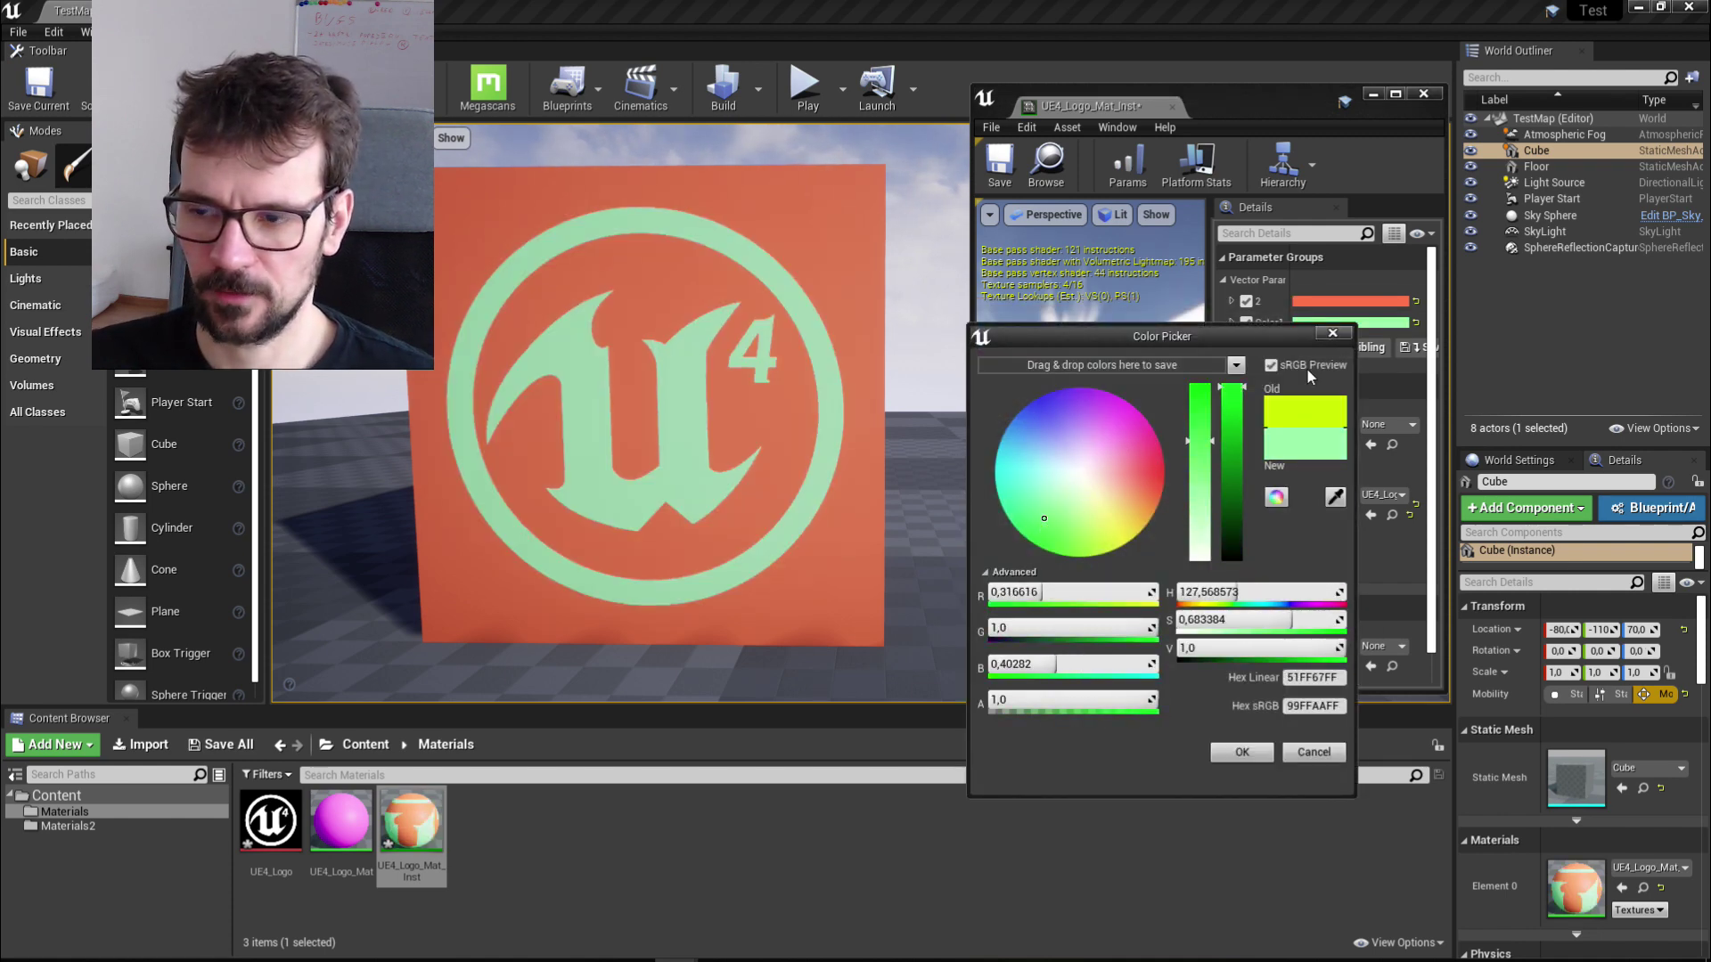
{"action": "left_click", "coordinate": [1334, 334]}
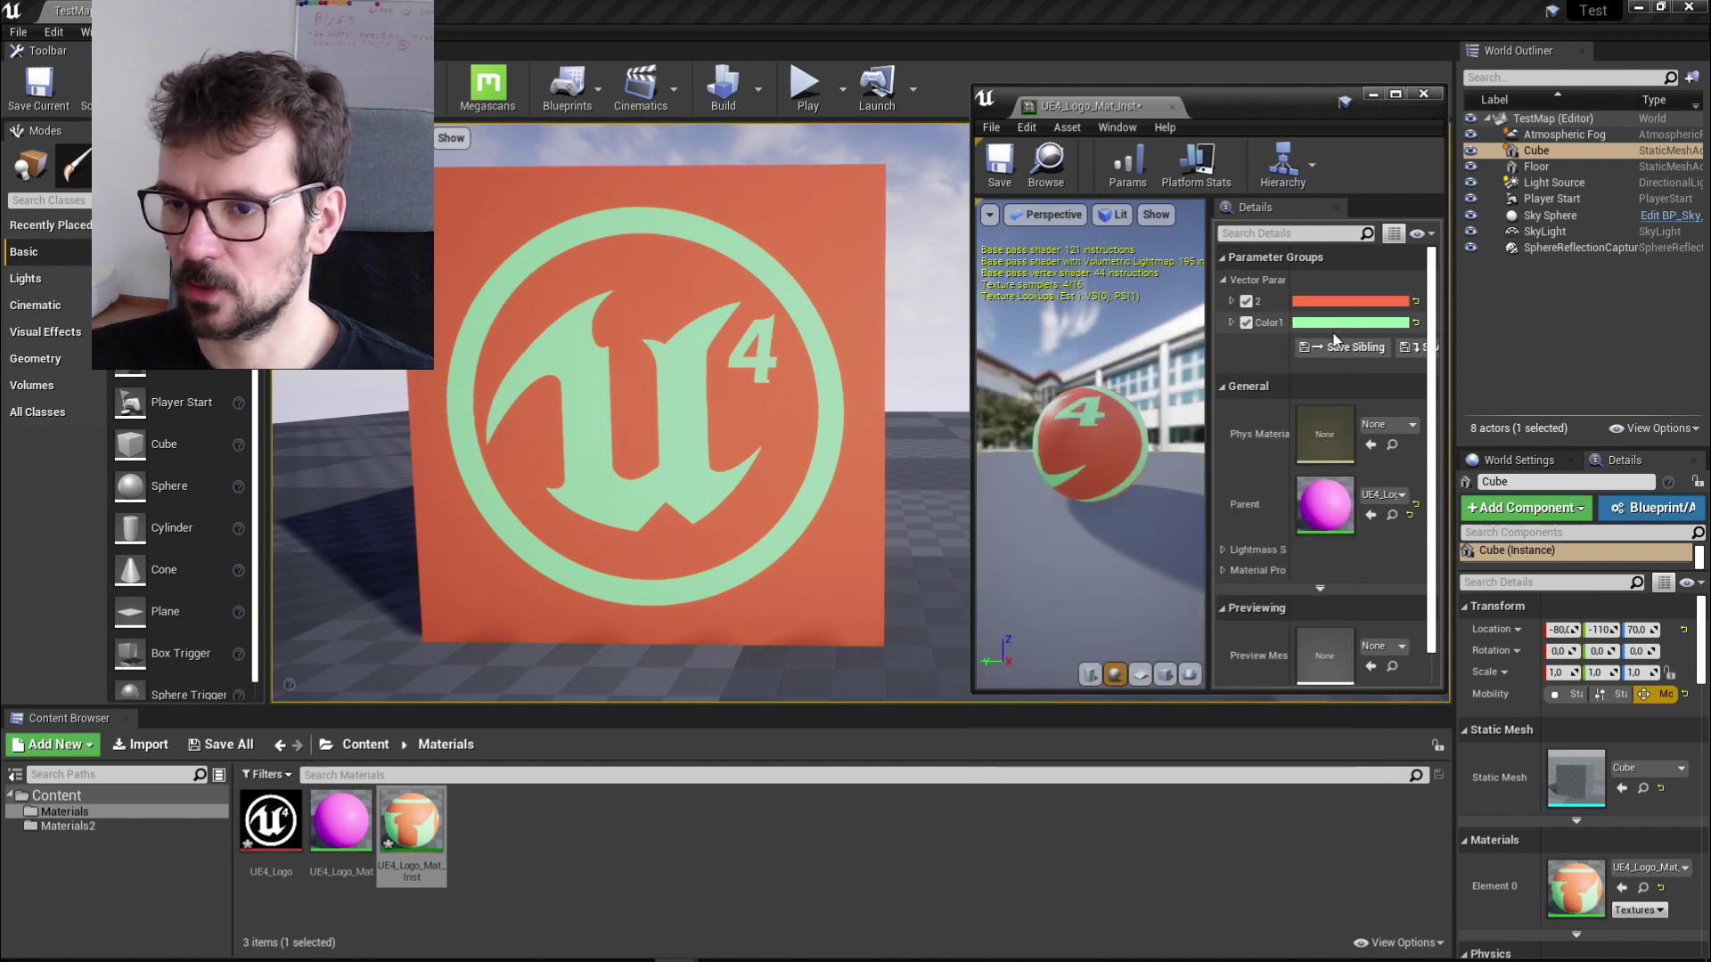
{"action": "left_click", "coordinate": [1423, 93]}
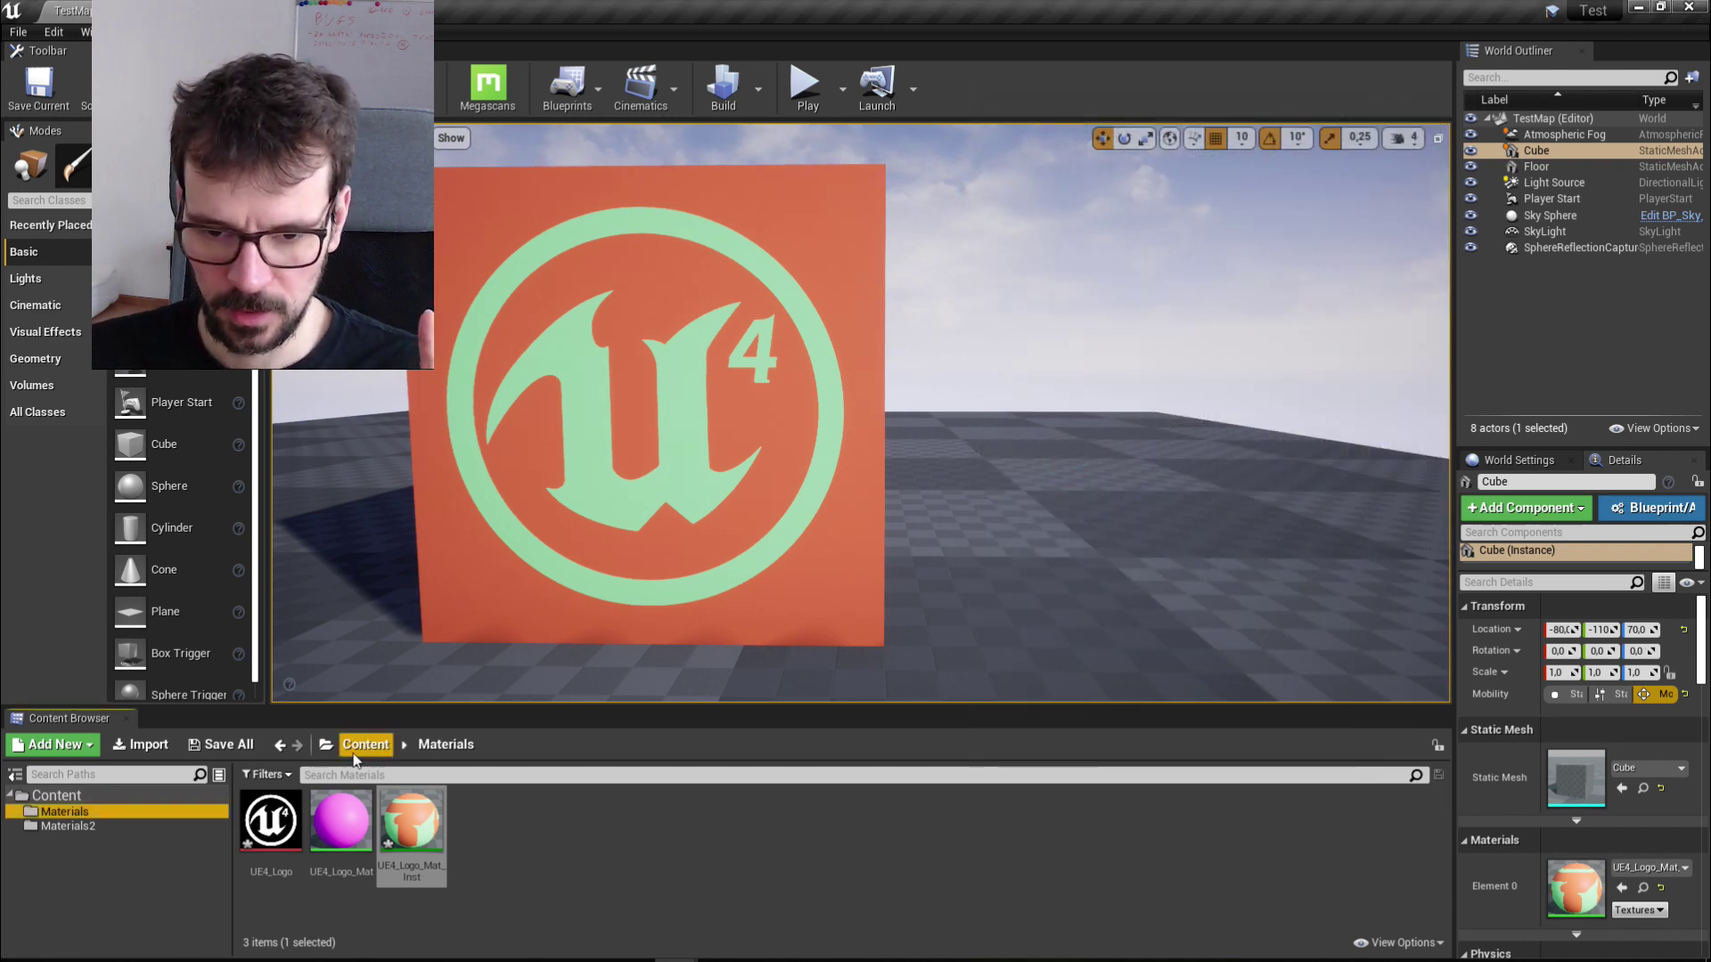
Step: Delete the logo cube from the level and open the Materials2 folder
{"action": "left_click", "coordinate": [465, 626]}
{"action": "key", "text": "Delete"}
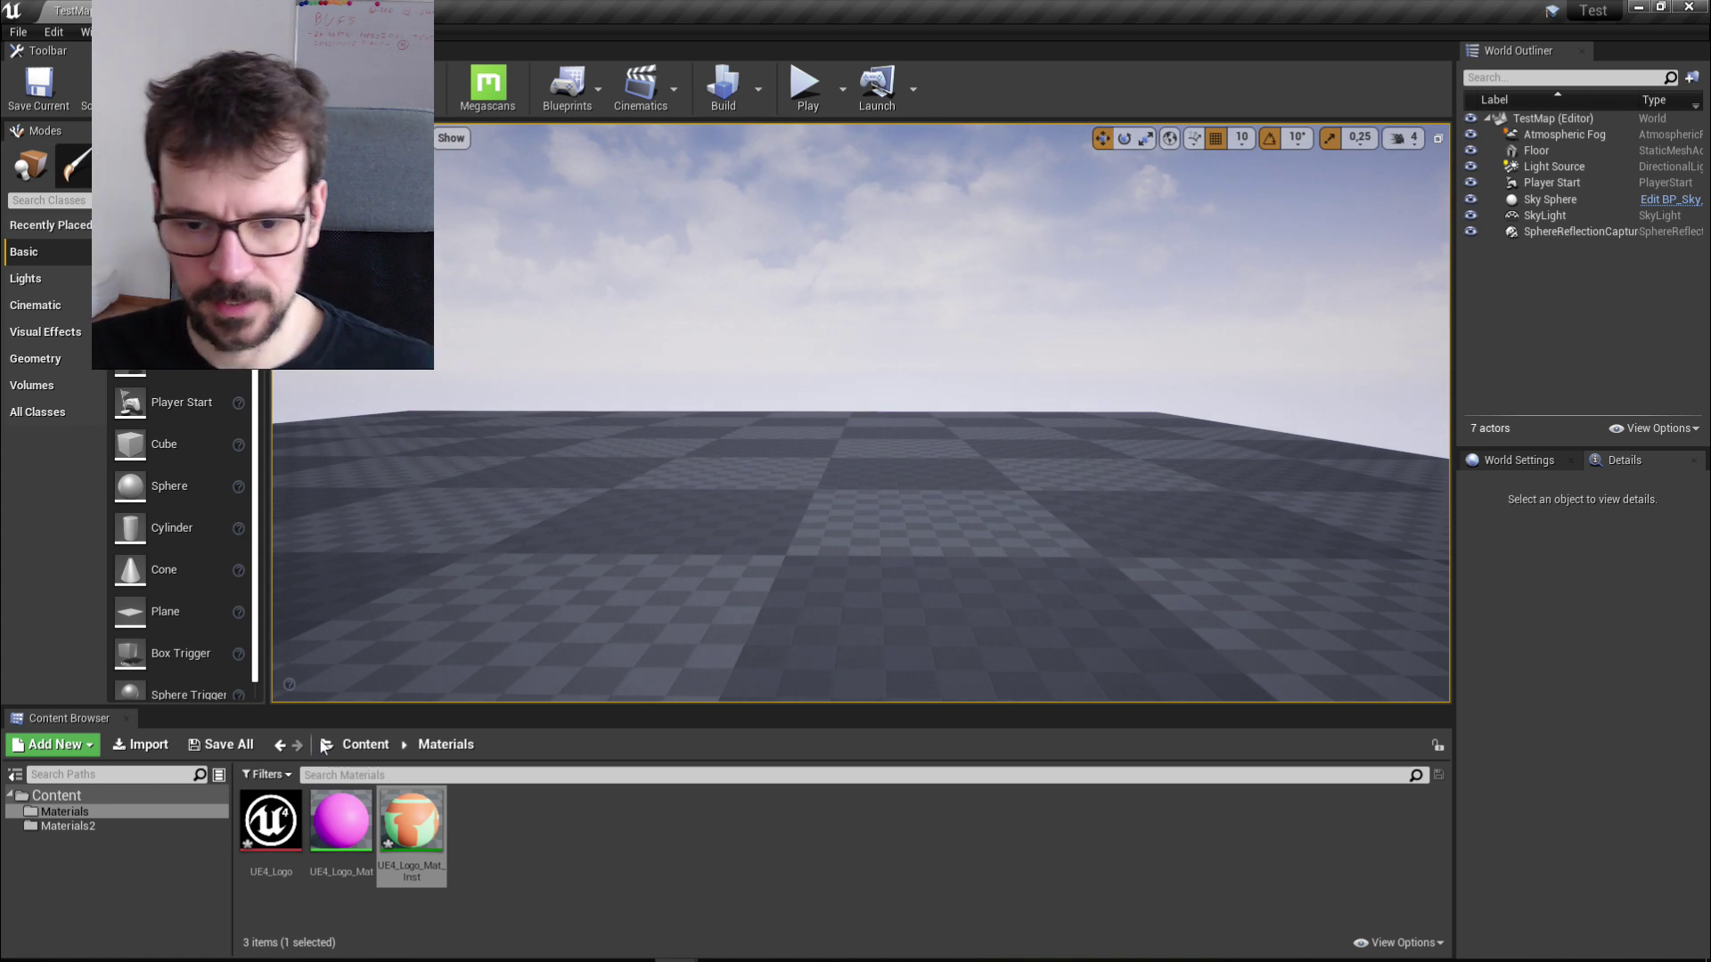
{"action": "left_click", "coordinate": [365, 744]}
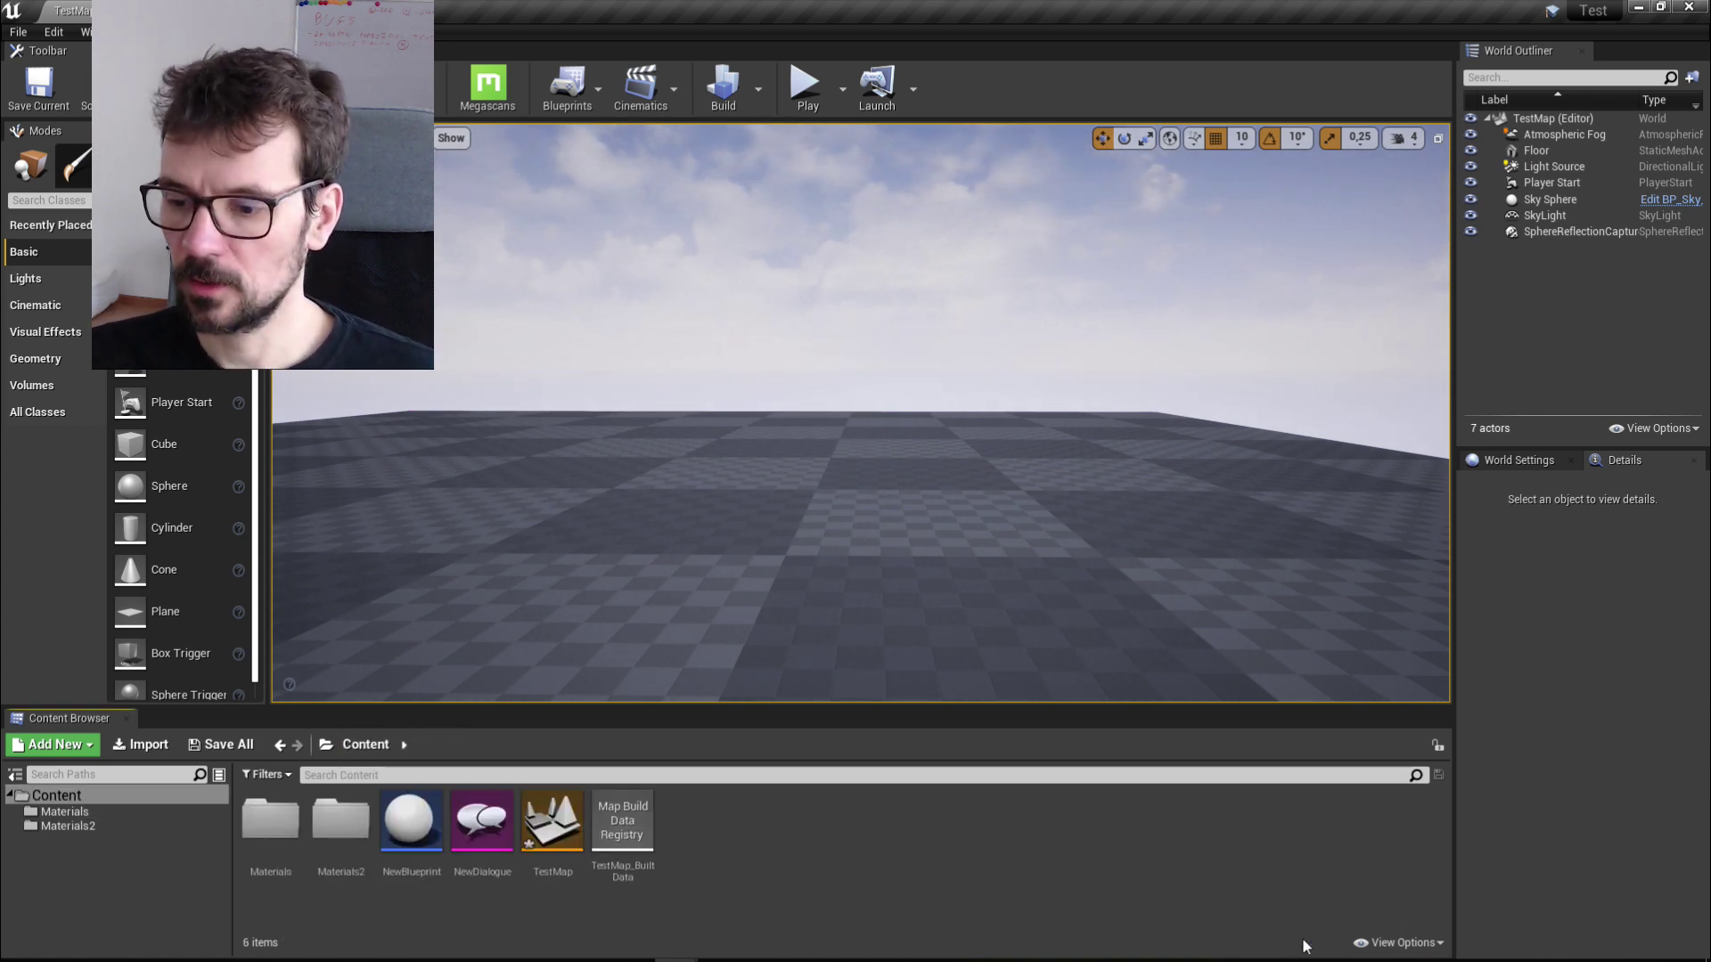
{"action": "double_click", "coordinate": [357, 836]}
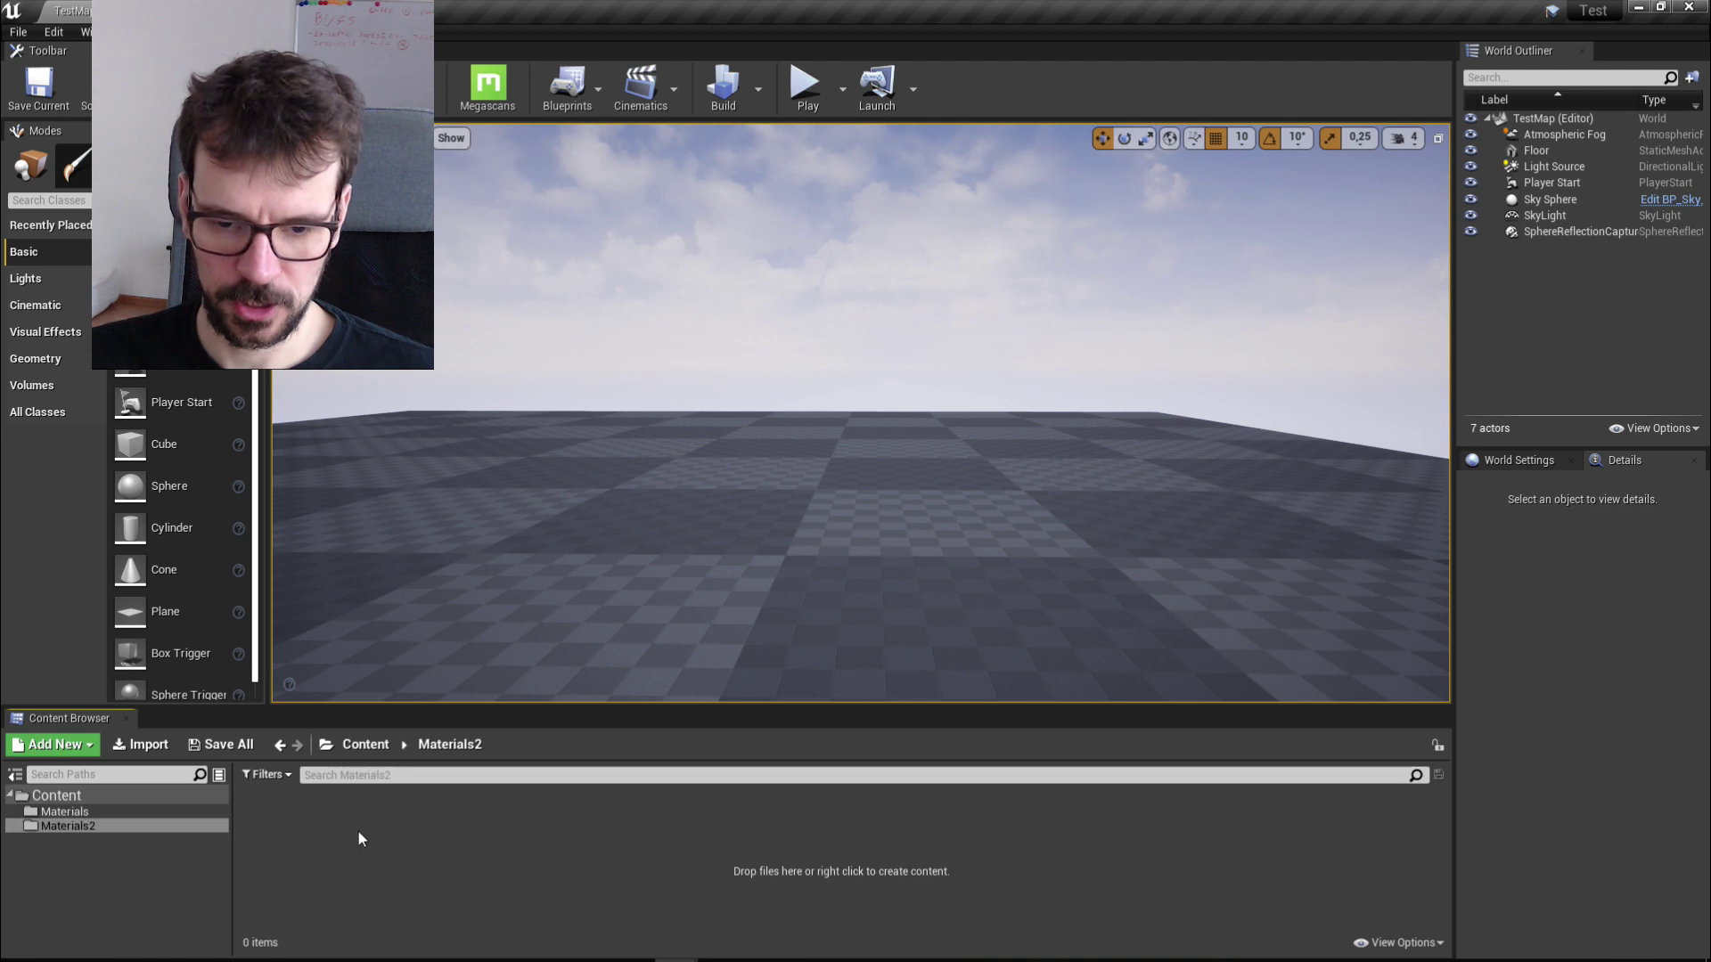
Step: Enable Show Engine Content in view options and open the Engine Content folder
{"action": "left_click", "coordinate": [1417, 945]}
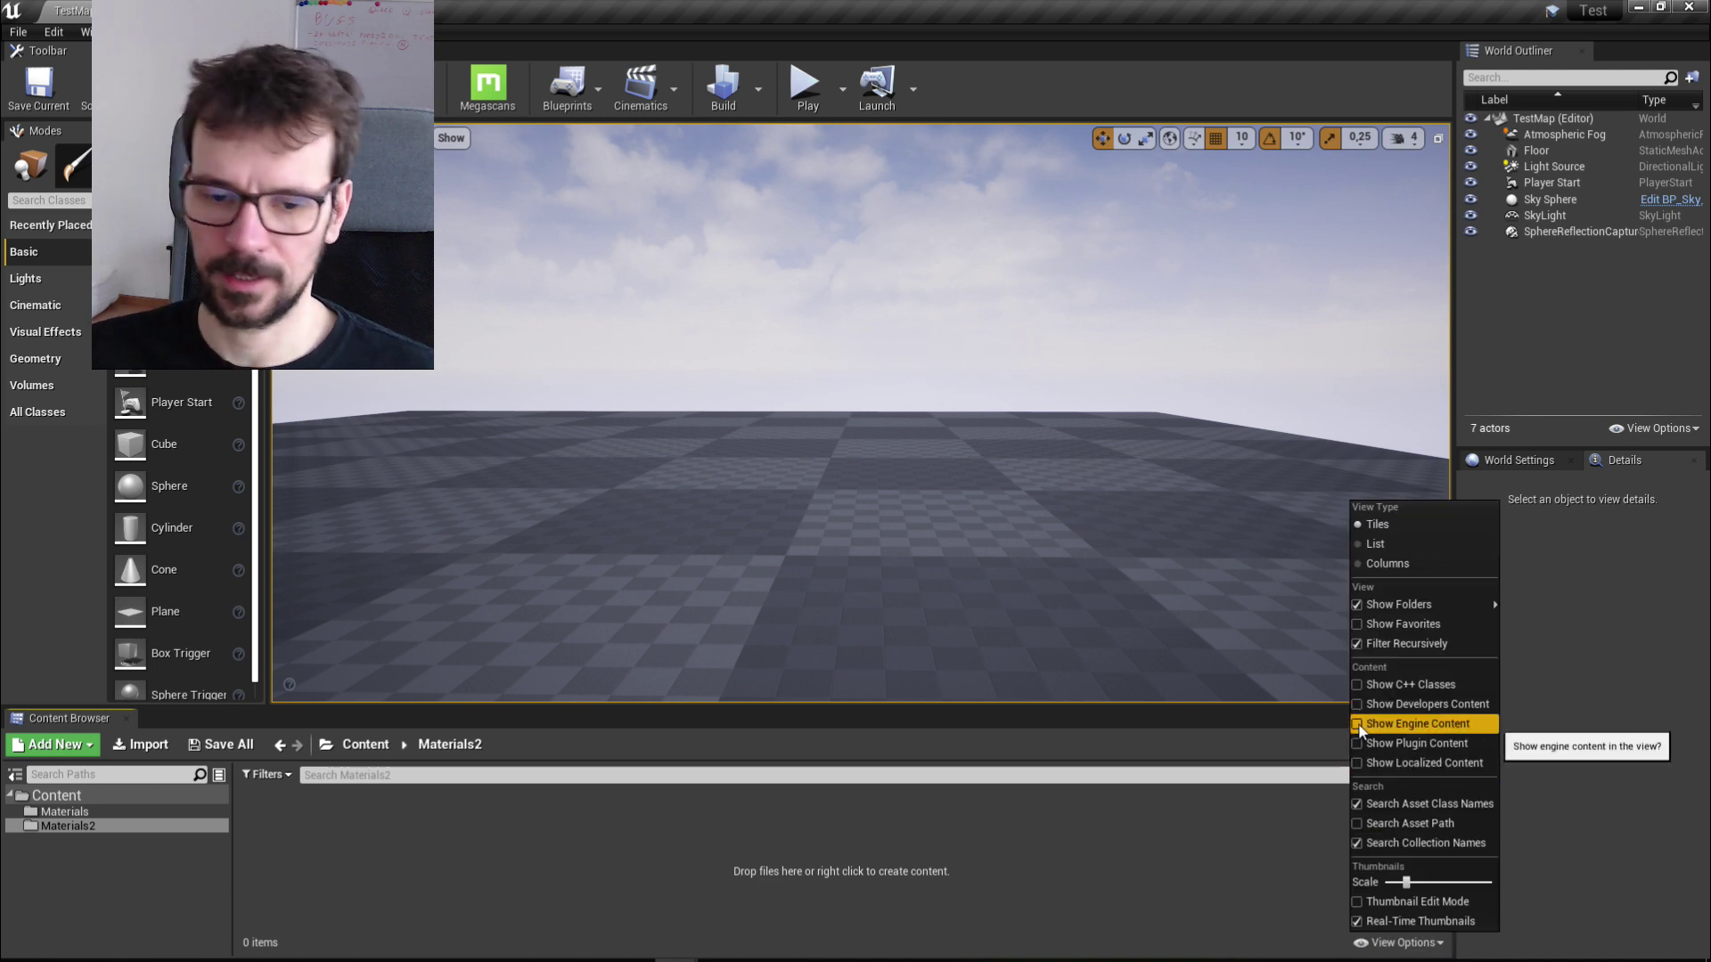
{"action": "left_click", "coordinate": [1359, 725]}
{"action": "left_click", "coordinate": [94, 846]}
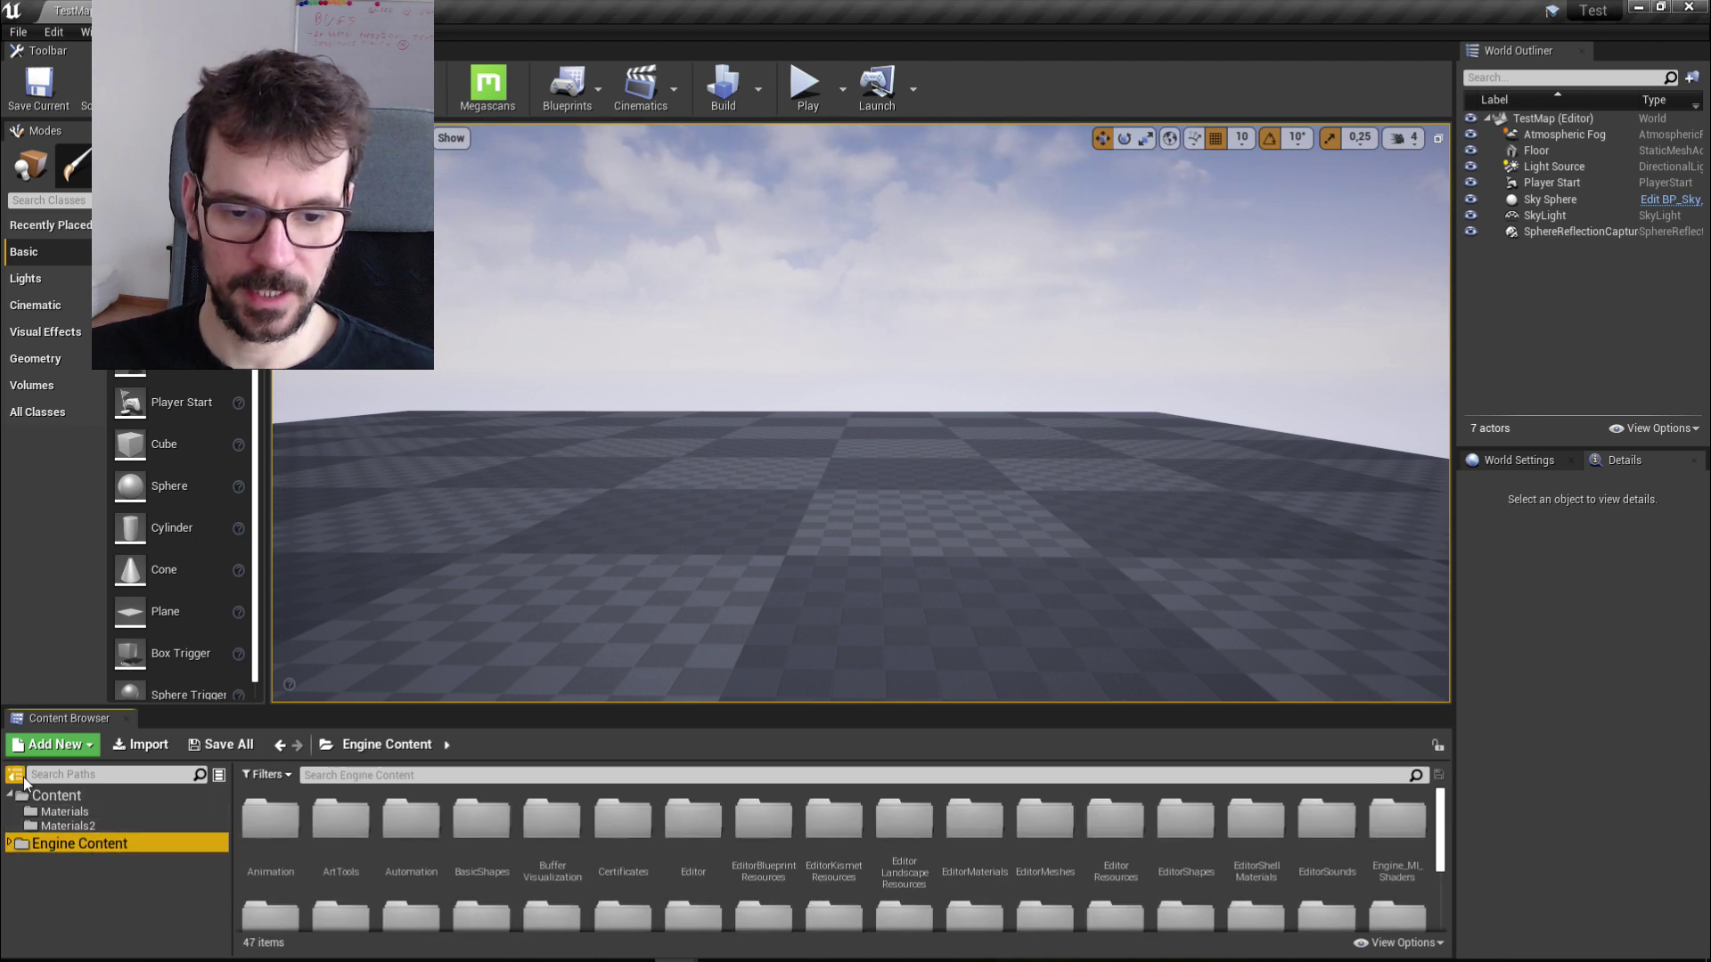
{"action": "left_click", "coordinate": [15, 775]}
{"action": "left_click", "coordinate": [16, 777]}
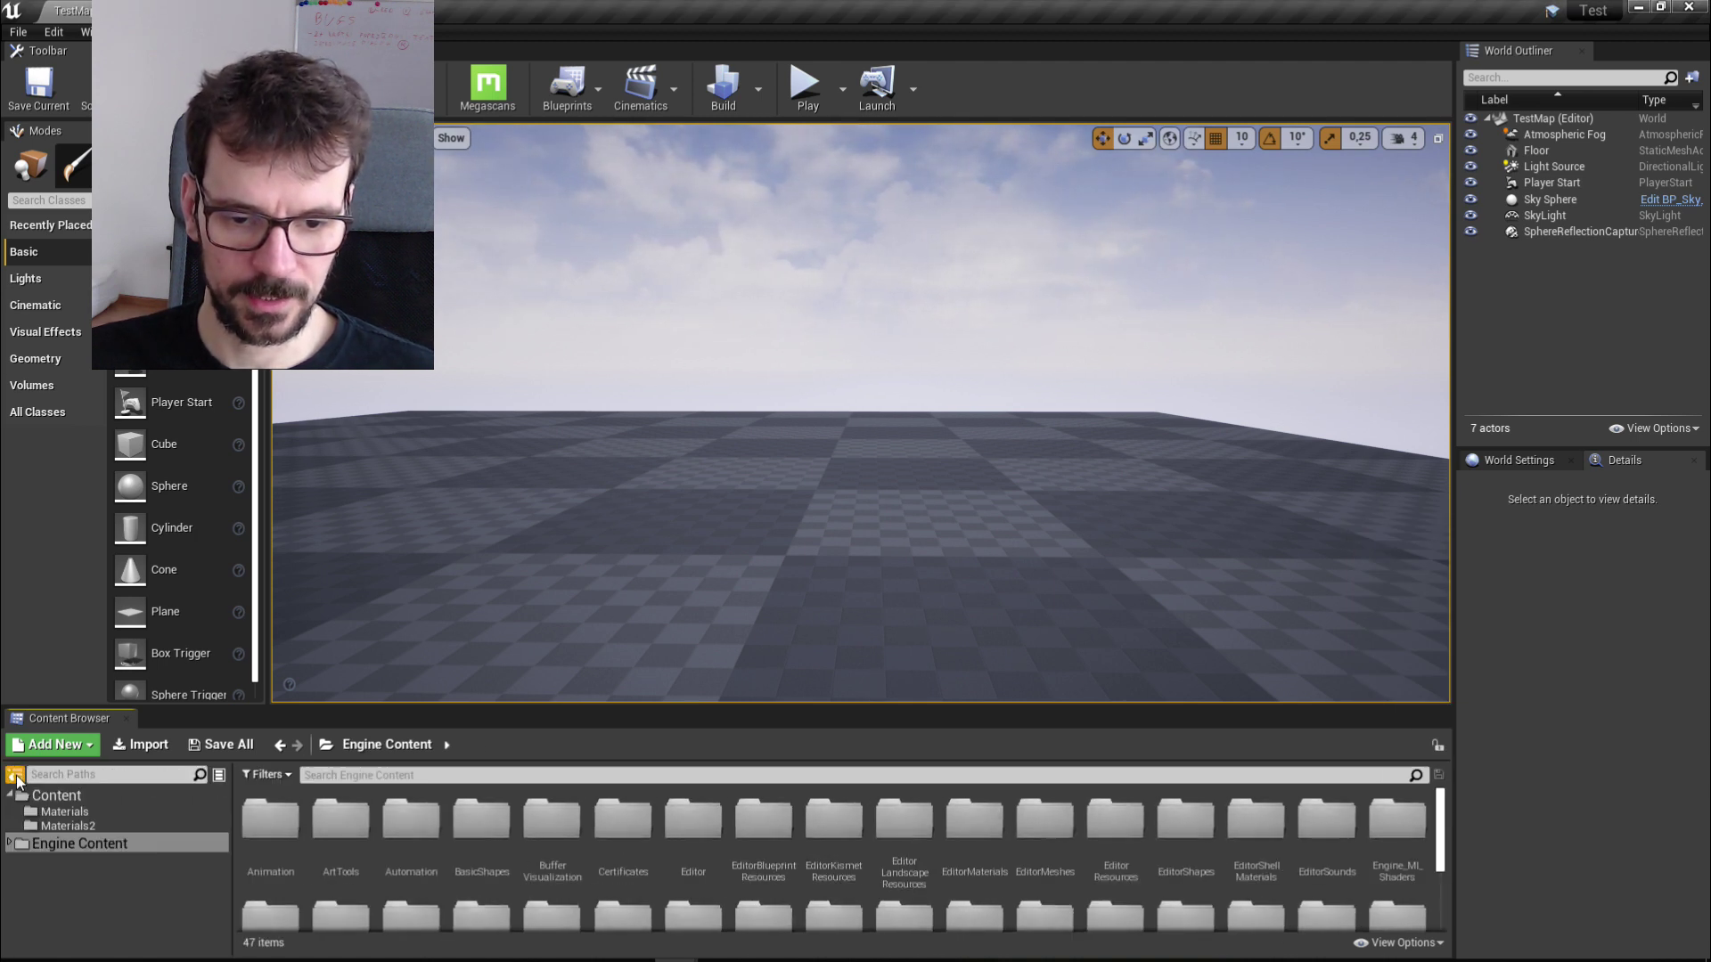
{"action": "left_click", "coordinate": [16, 777]}
{"action": "left_click", "coordinate": [16, 776]}
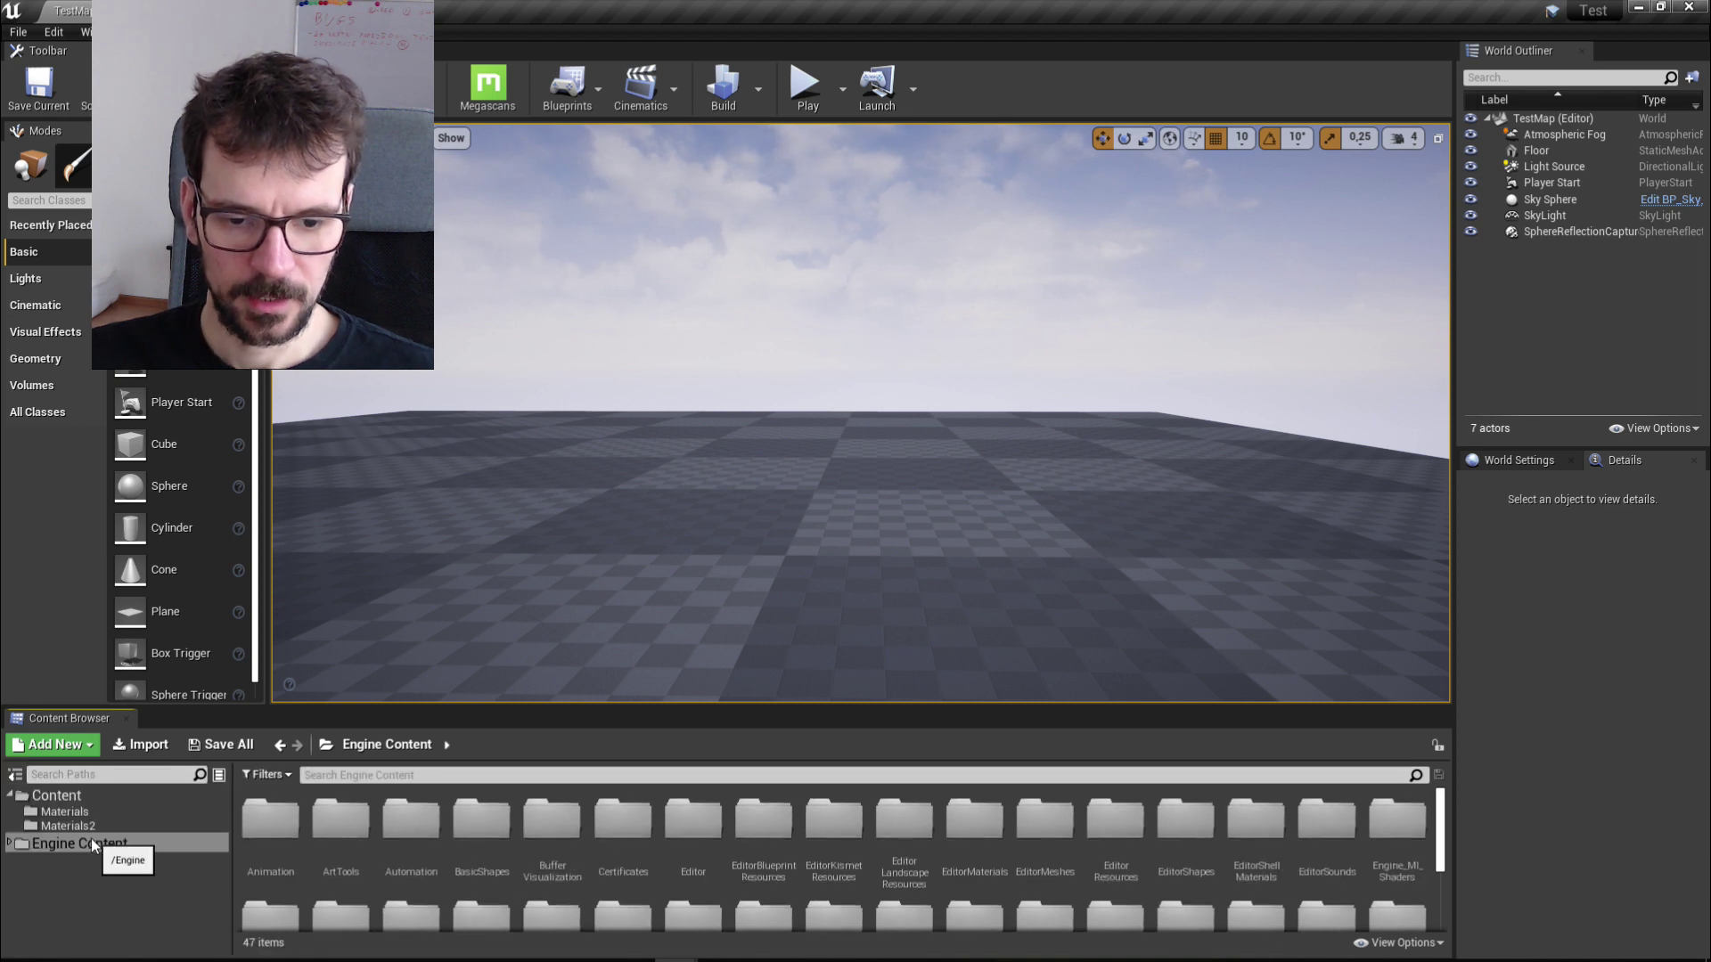
Step: Filter Engine Content to textures only and scroll down to UE4_Logo
{"action": "left_click", "coordinate": [288, 775]}
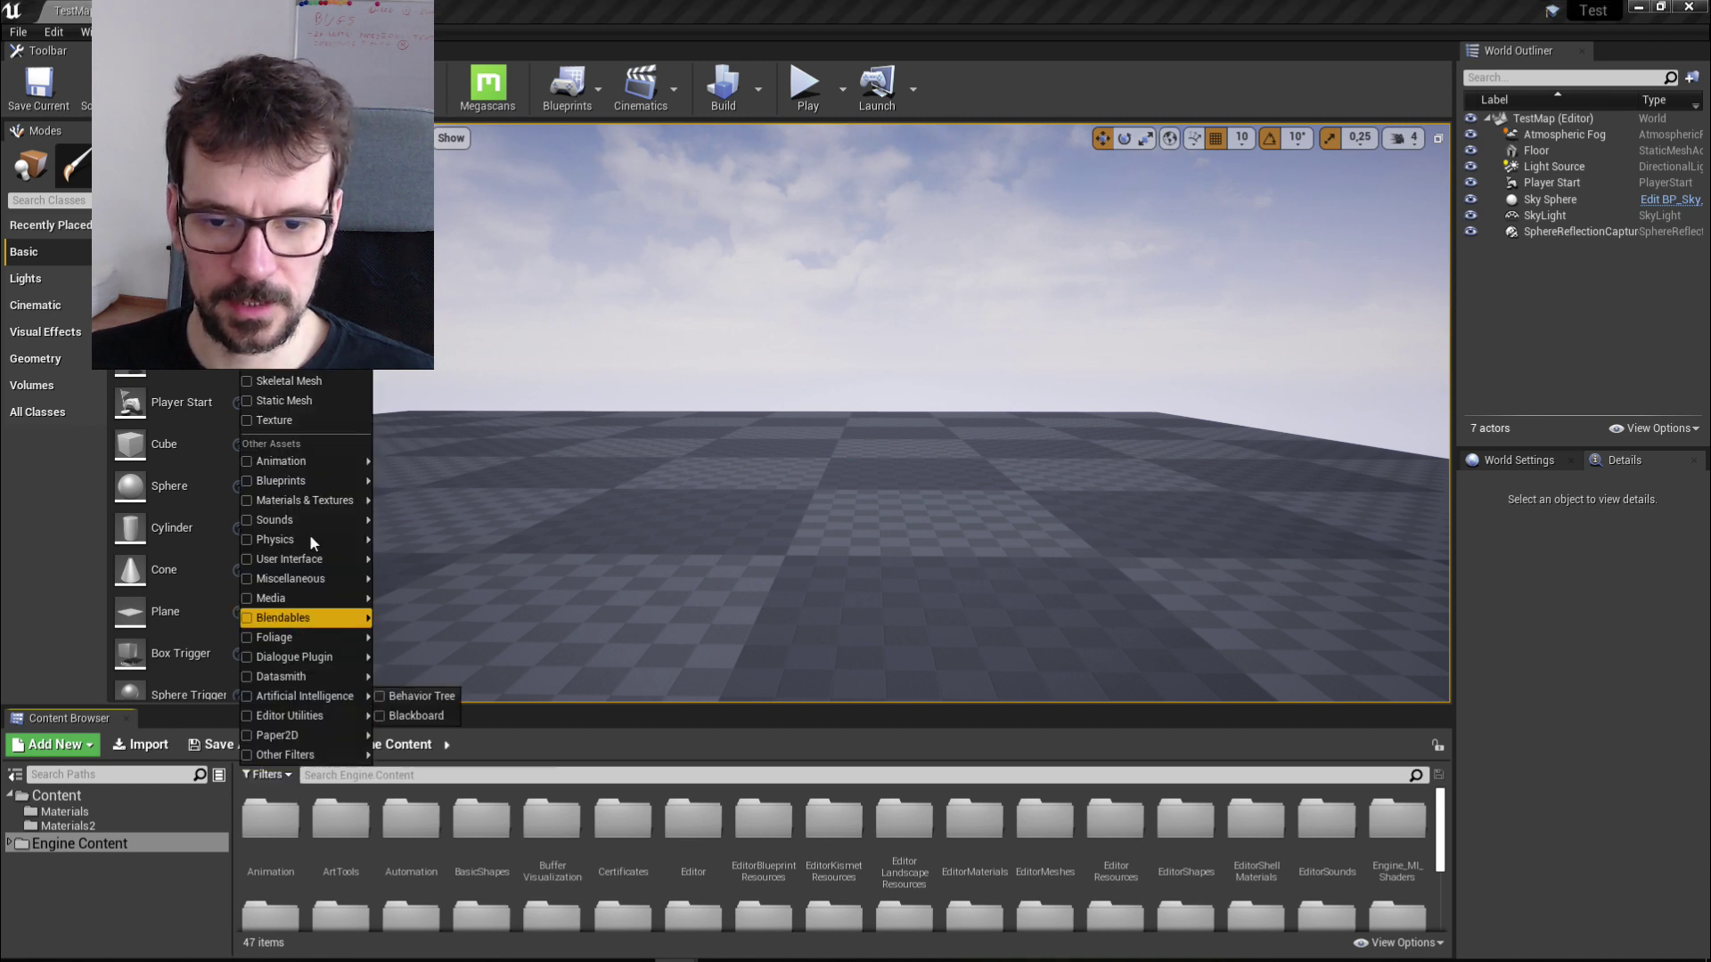
{"action": "mouse_move", "coordinate": [274, 501]}
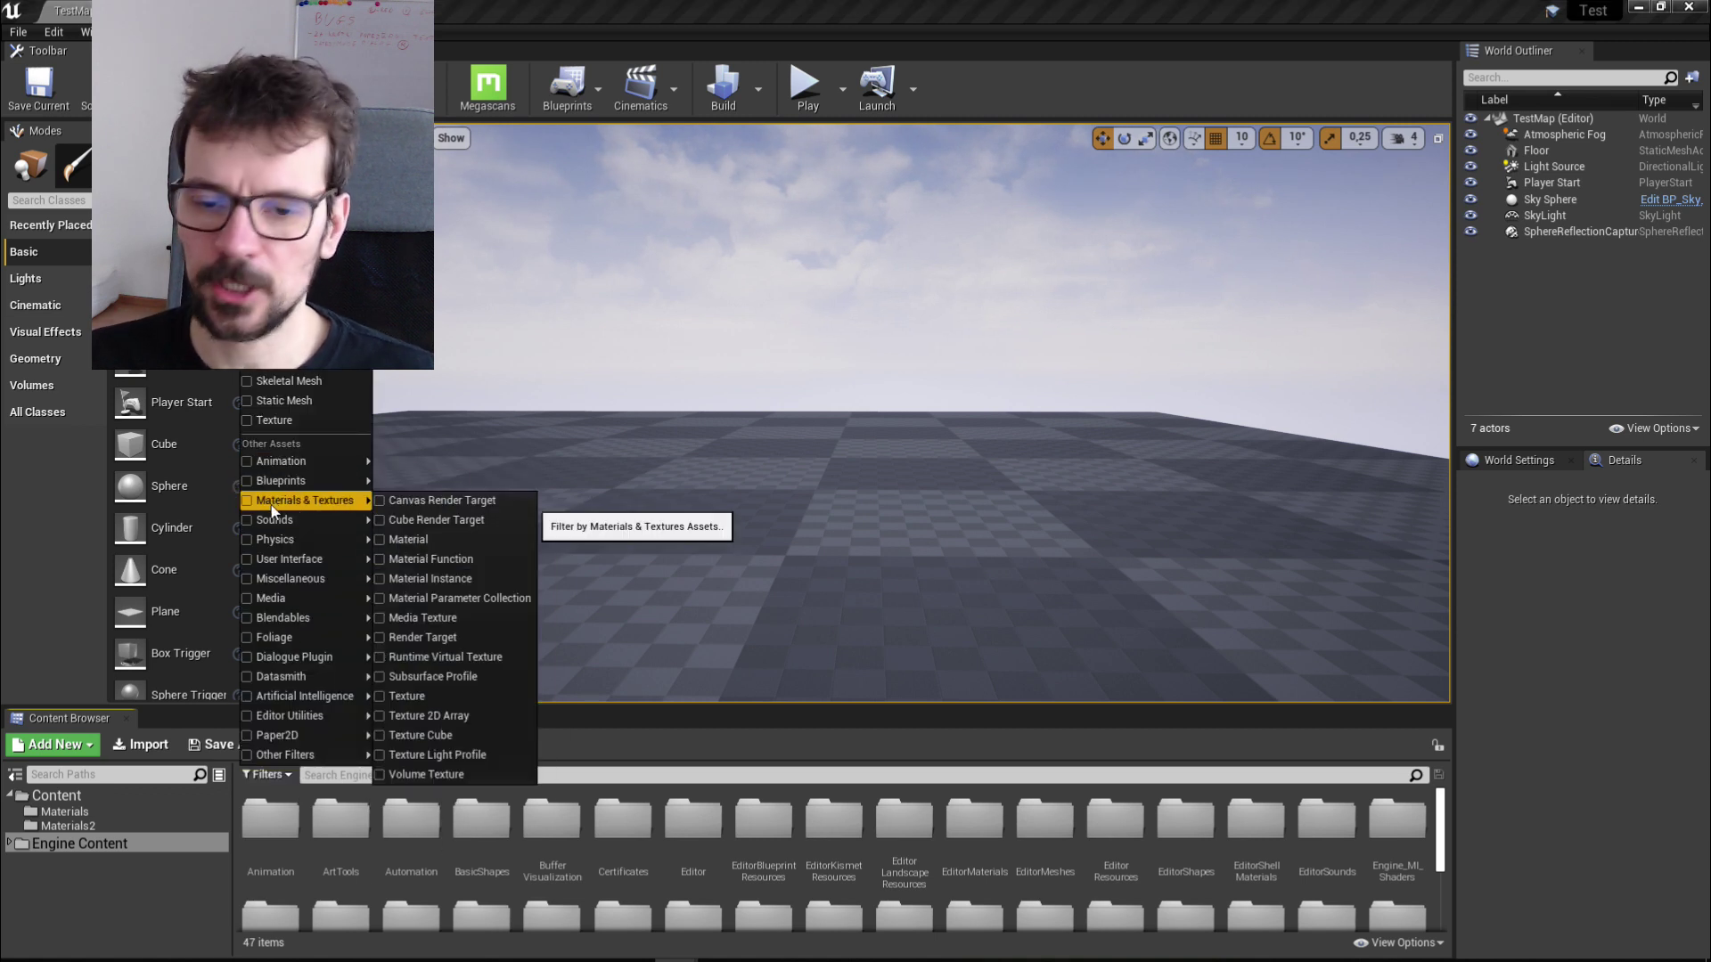
{"action": "left_click", "coordinate": [389, 698]}
{"action": "left_click", "coordinate": [820, 731]}
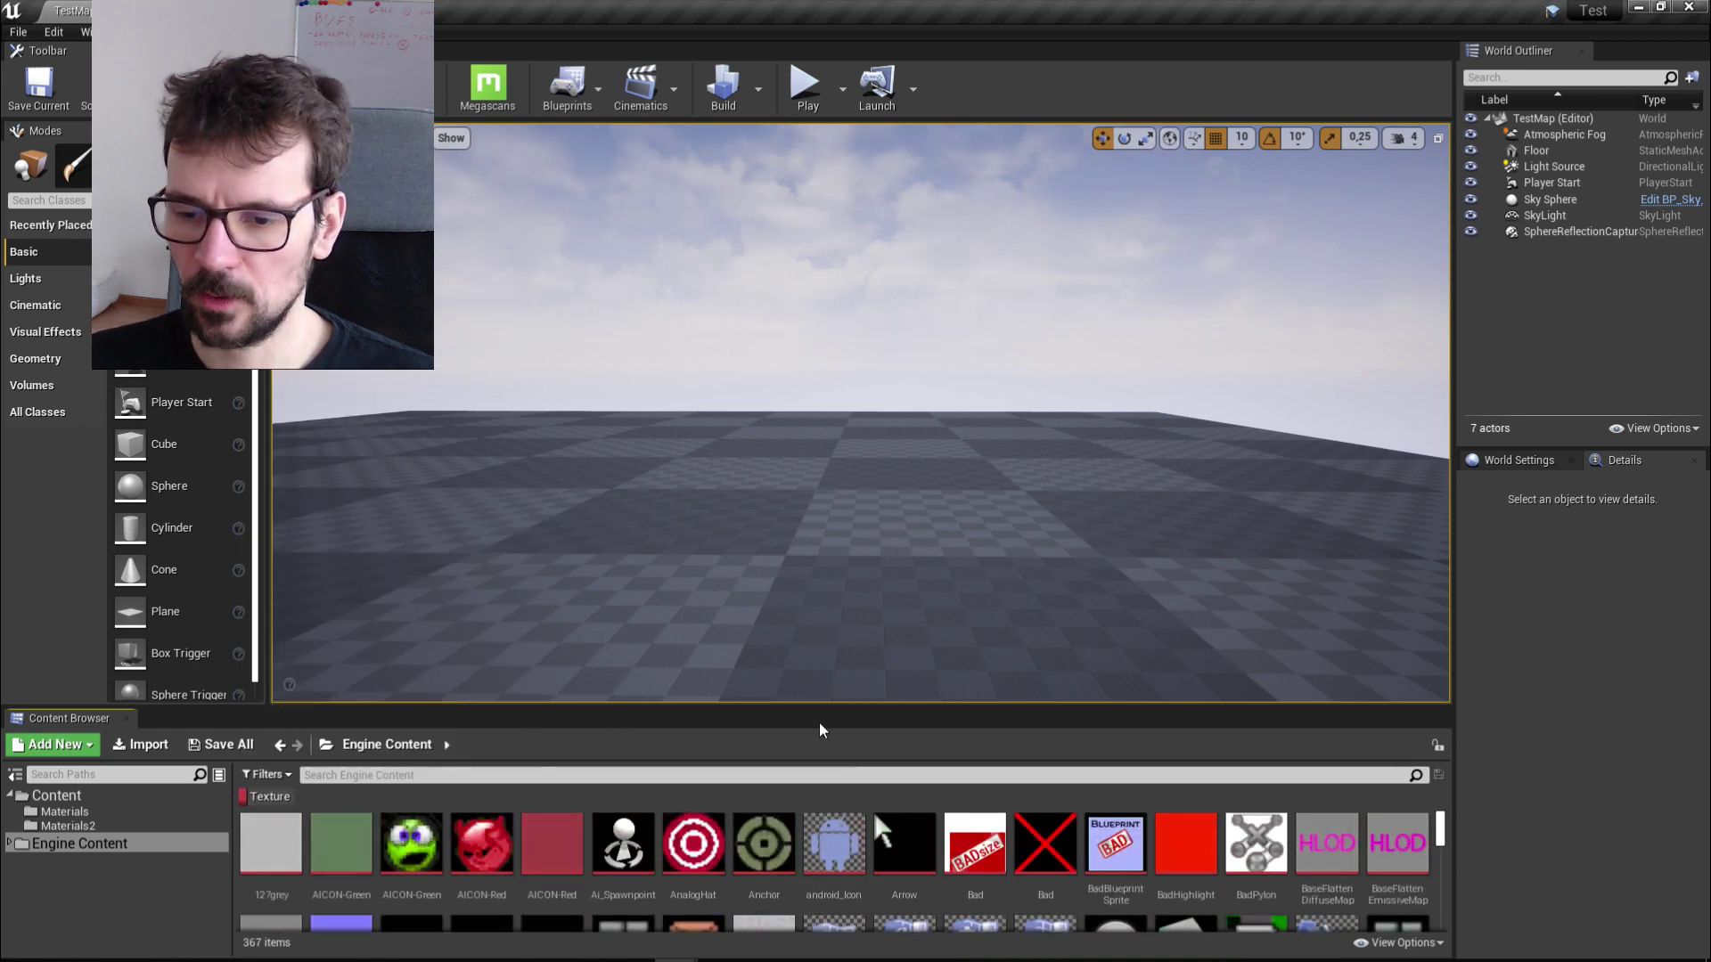
{"action": "left_click_drag", "start_coordinate": [821, 710], "coordinate": [821, 389]}
{"action": "scroll", "coordinate": [1089, 715], "scroll_direction": "down", "scroll_amount": 3}
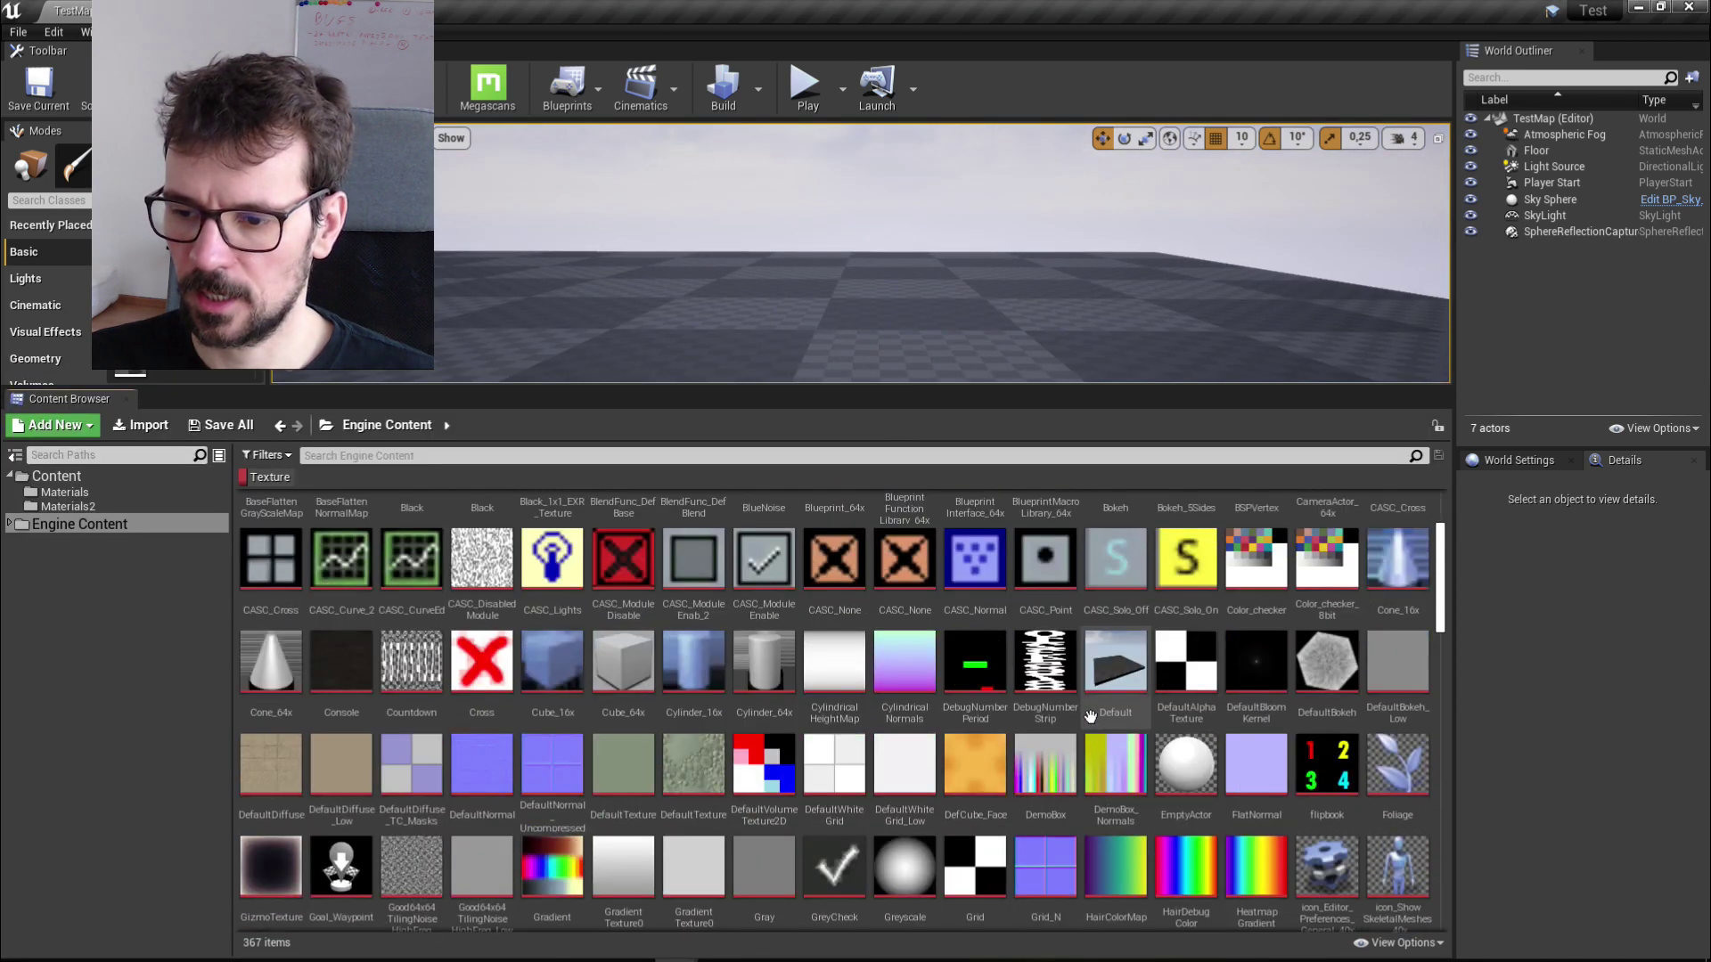
{"action": "scroll", "coordinate": [1089, 716], "scroll_direction": "down", "scroll_amount": 15}
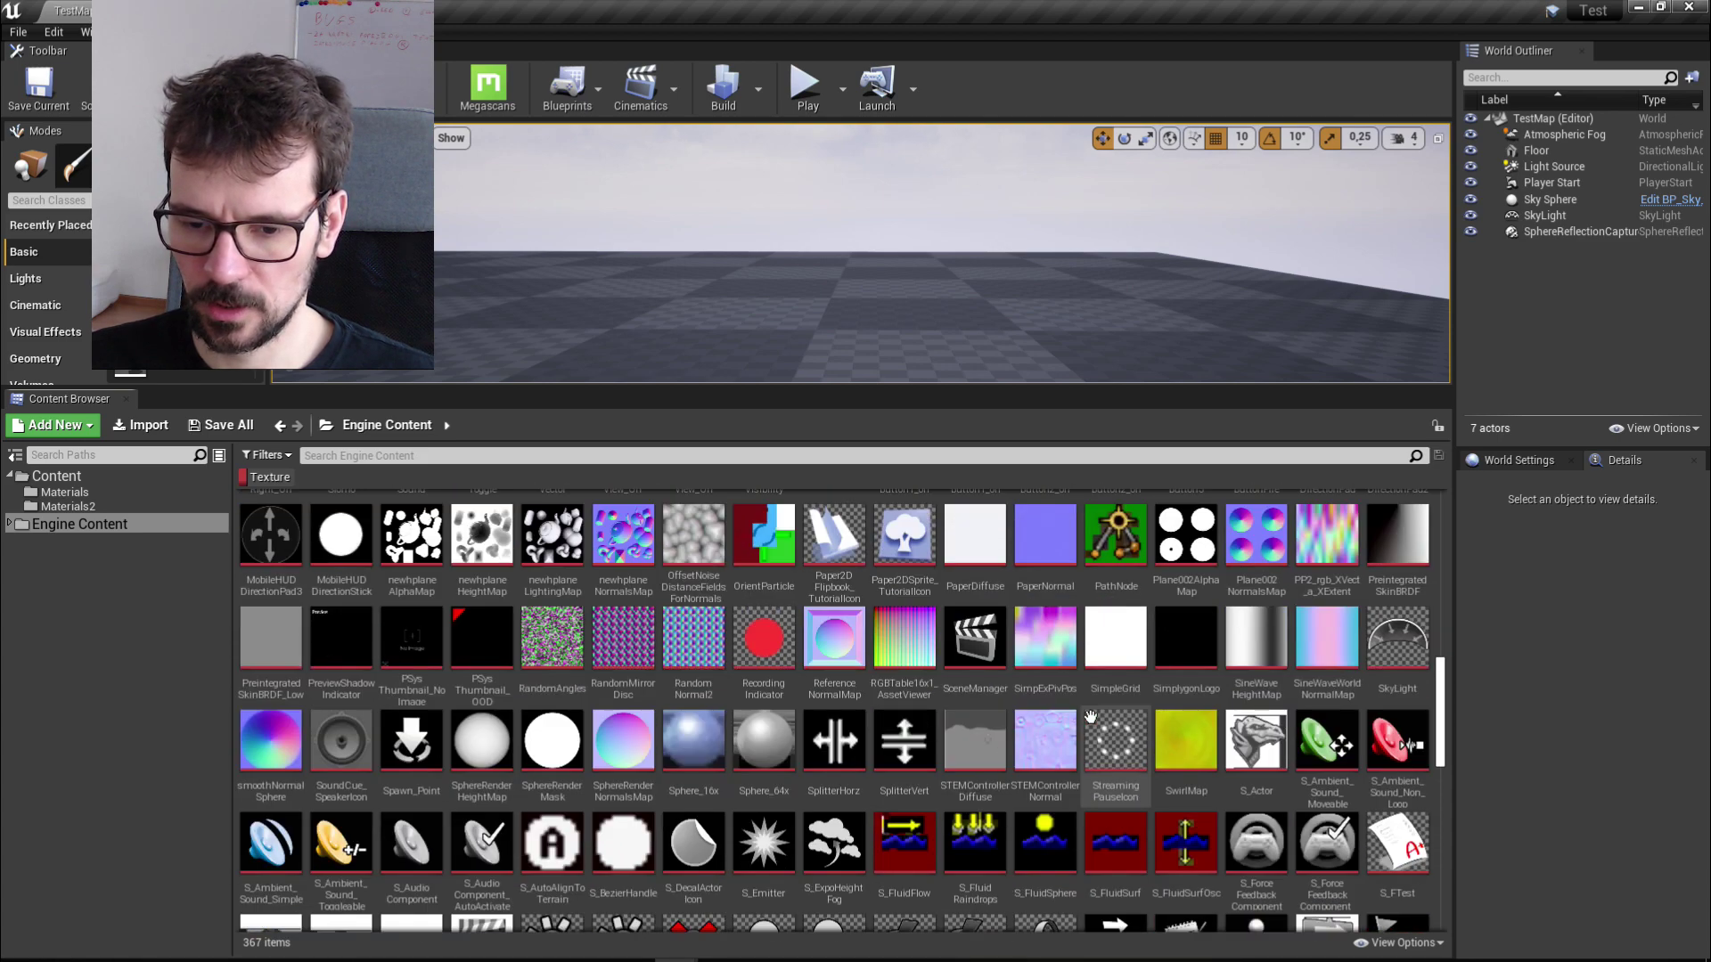
{"action": "scroll", "coordinate": [1089, 715], "scroll_direction": "down", "scroll_amount": 15}
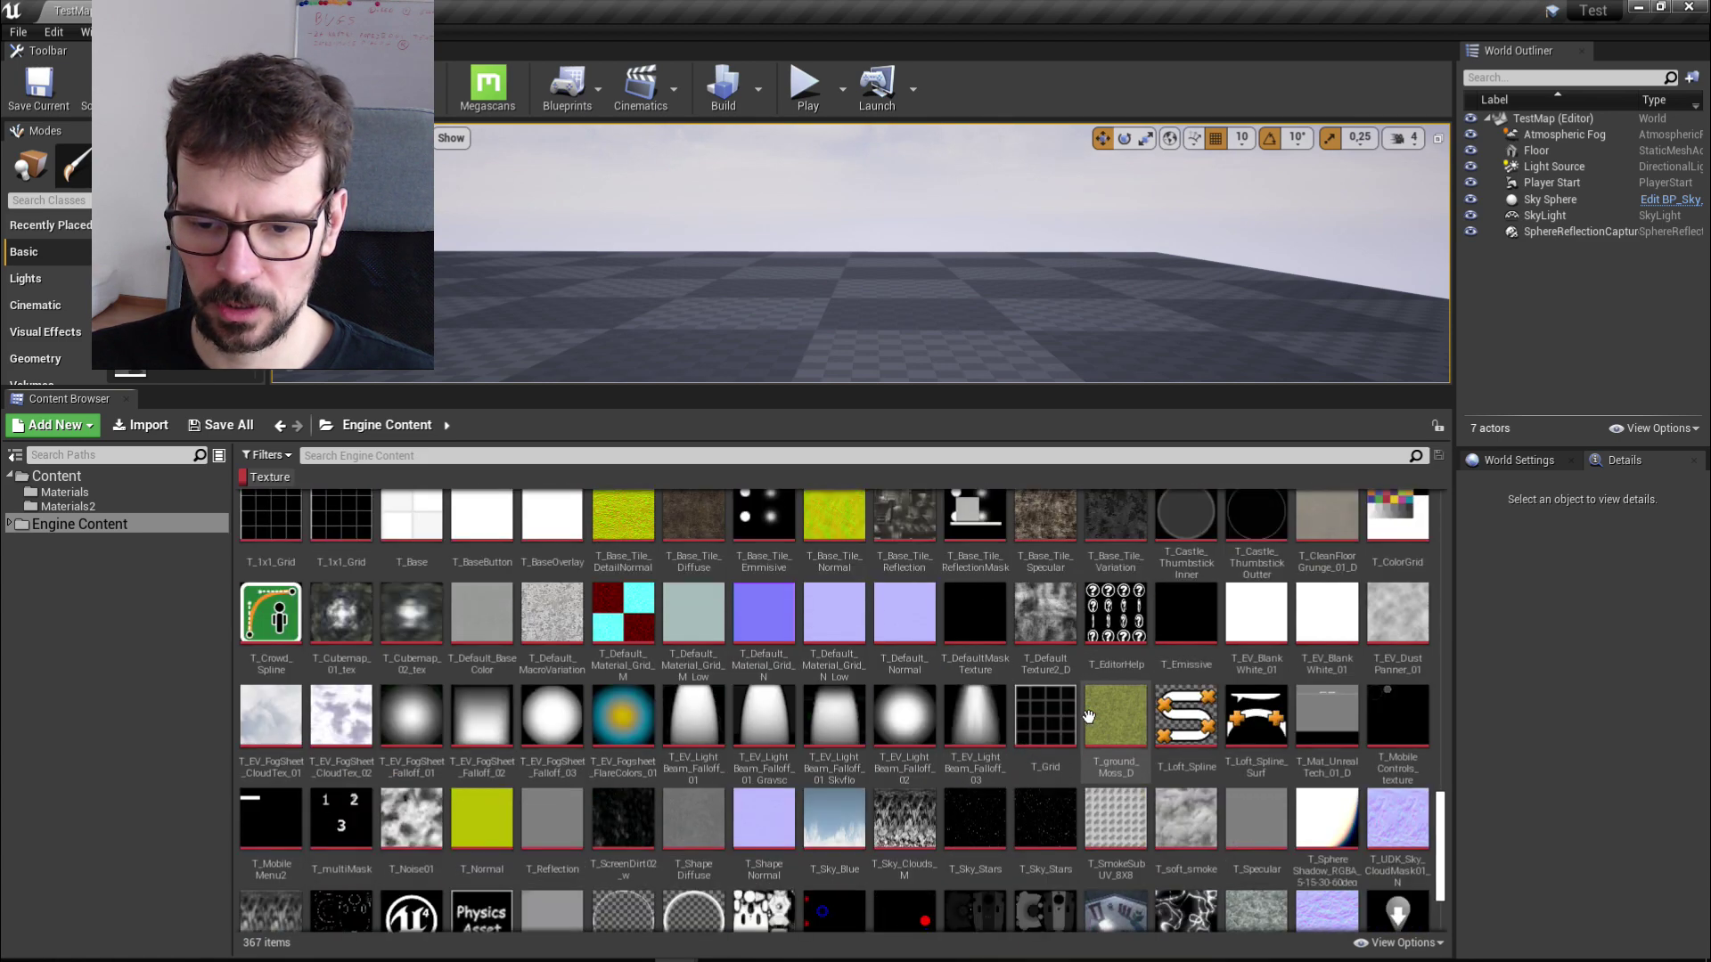
{"action": "scroll", "coordinate": [1089, 716], "scroll_direction": "down", "scroll_amount": 3}
Step: Copy the UE4_Logo texture into Materials2 and open that folder
{"action": "left_click", "coordinate": [416, 764]}
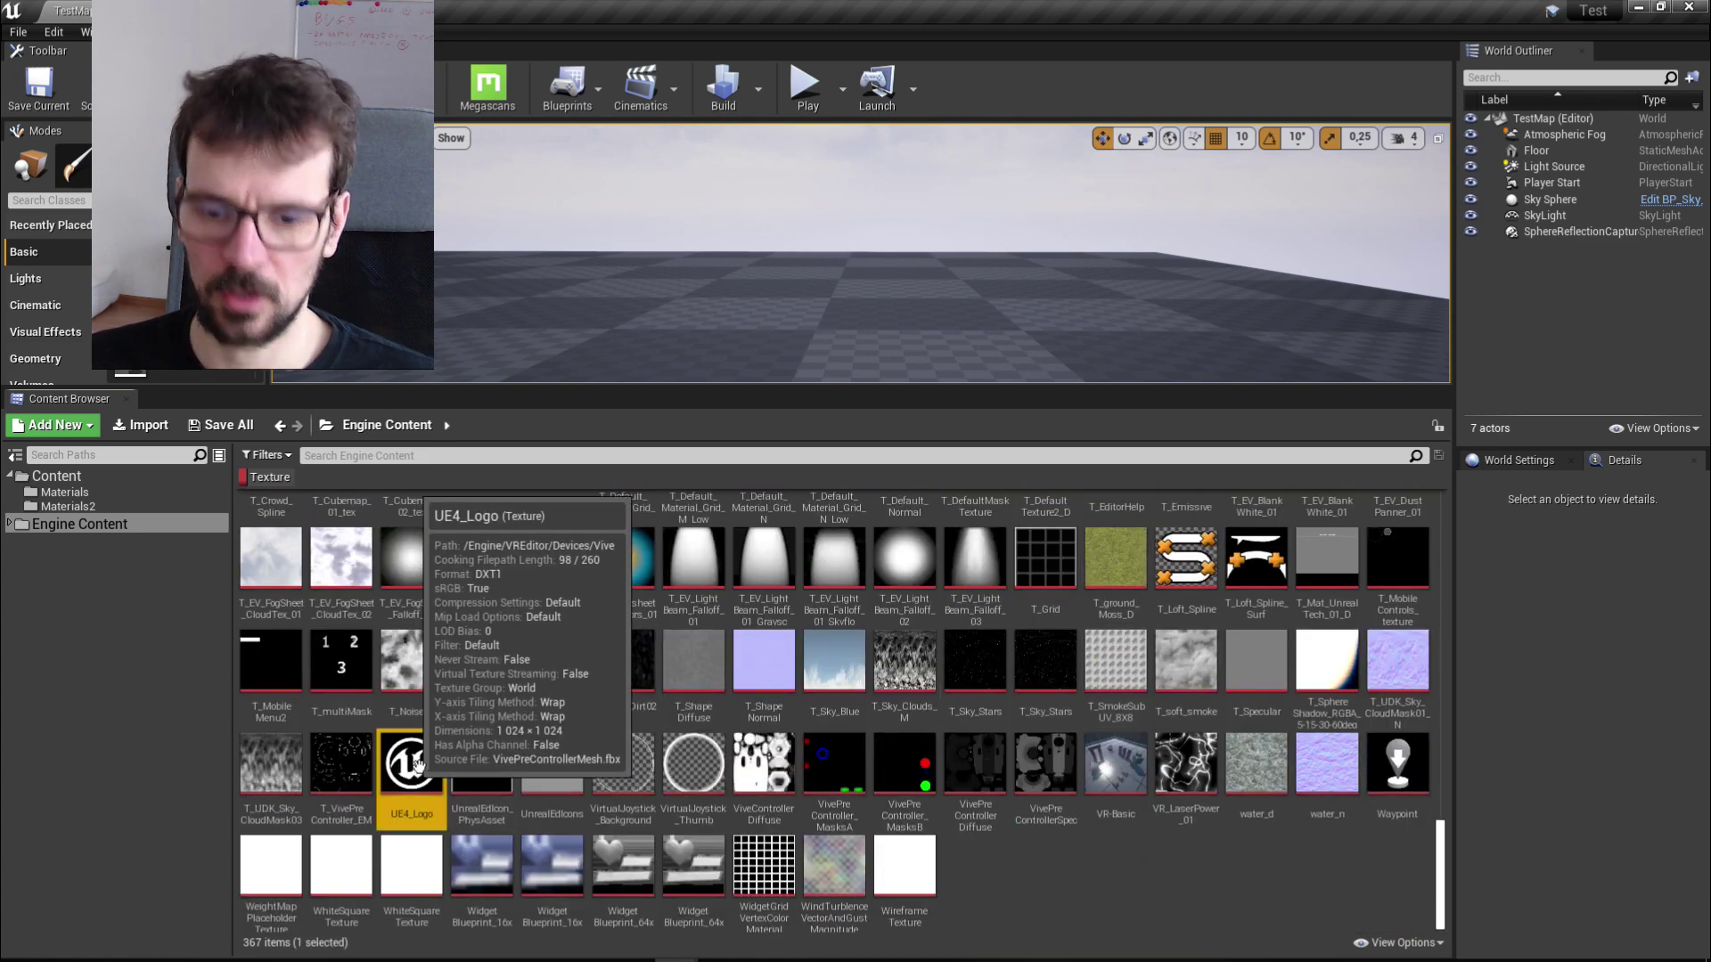
{"action": "left_click_drag", "start_coordinate": [416, 763], "coordinate": [84, 510]}
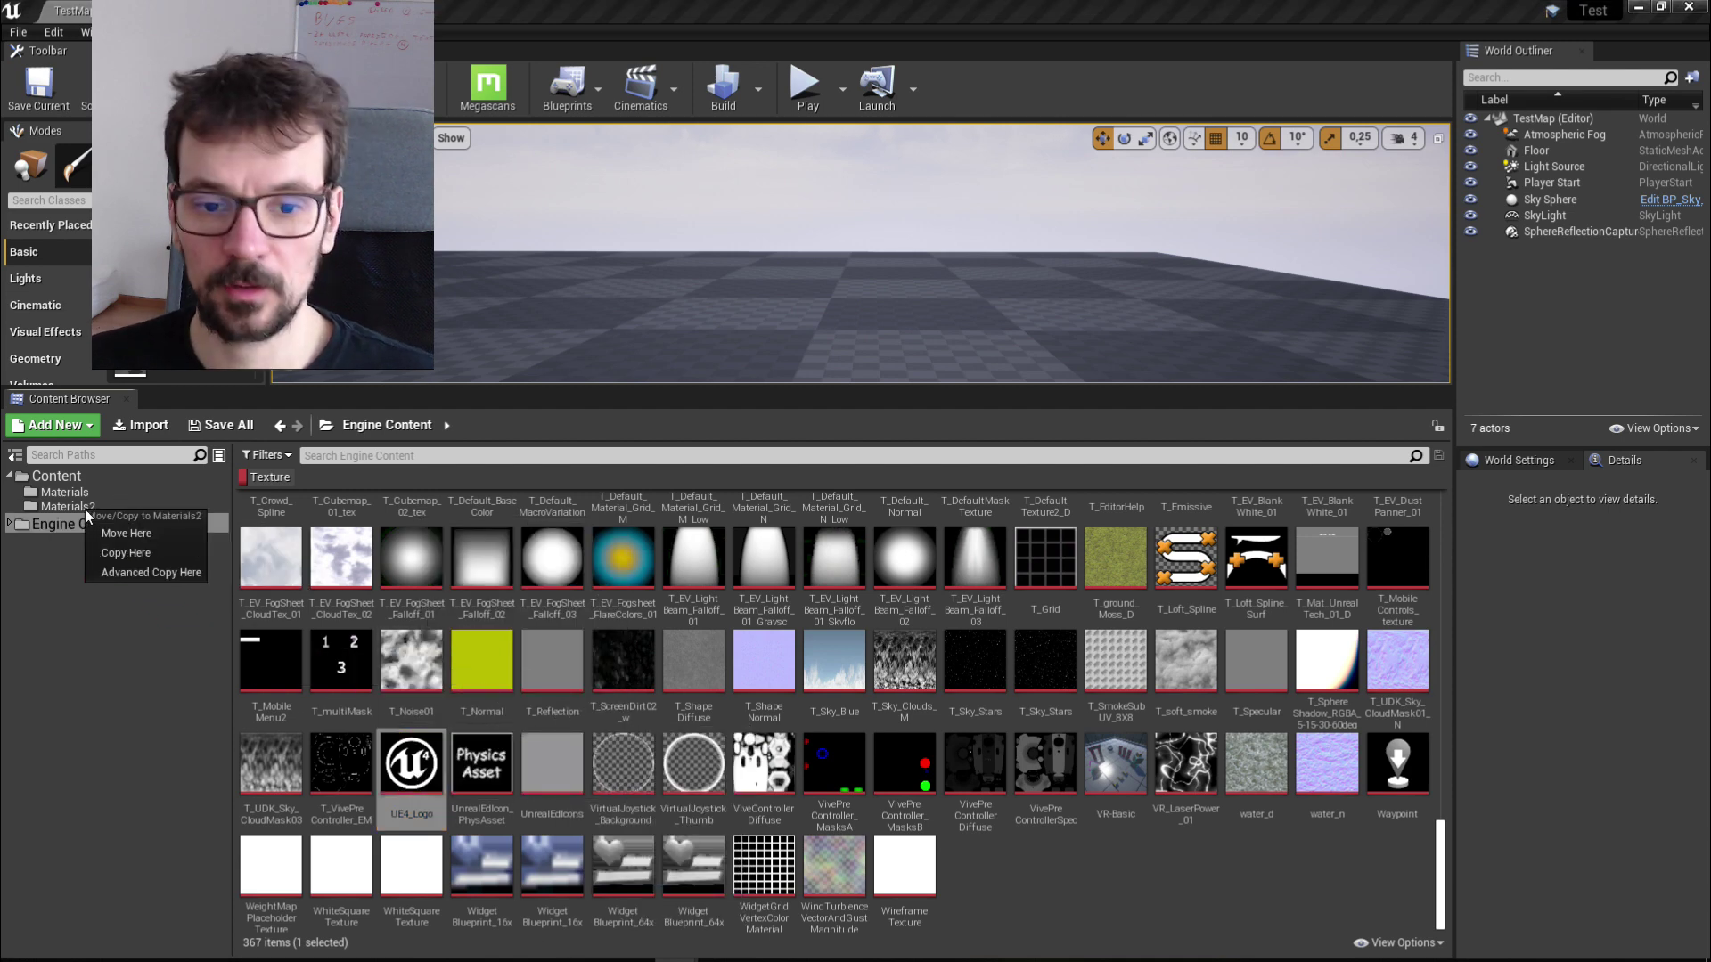
{"action": "left_click", "coordinate": [126, 554]}
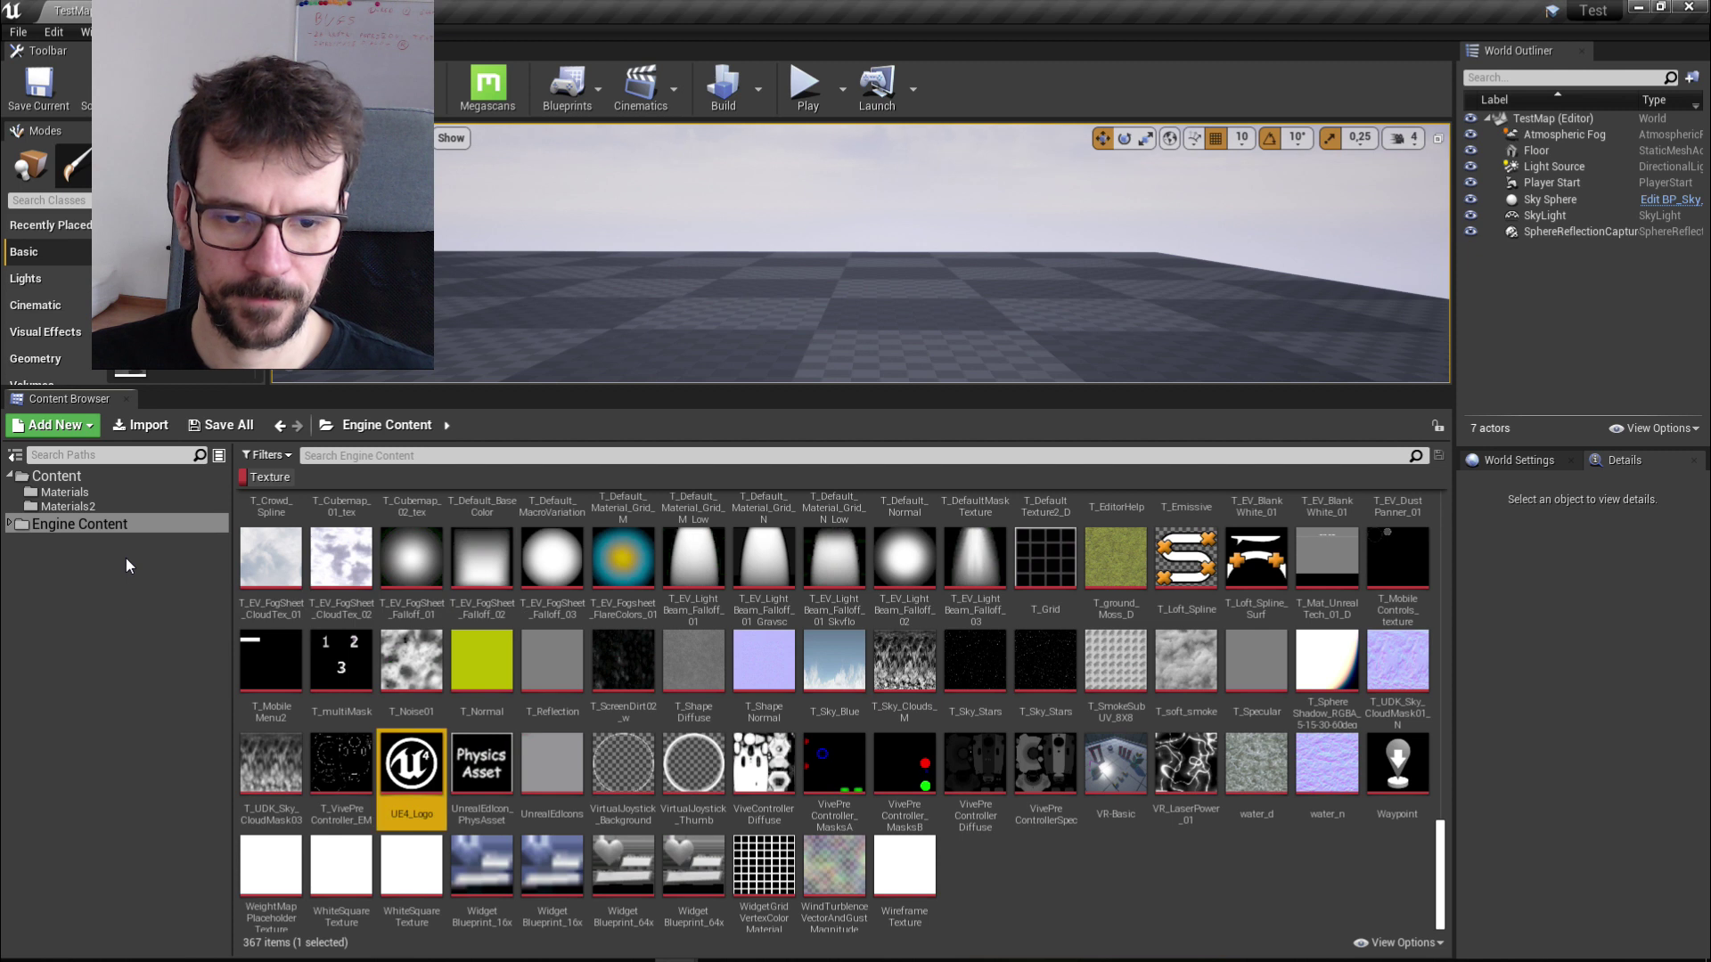
{"action": "left_click", "coordinate": [84, 505]}
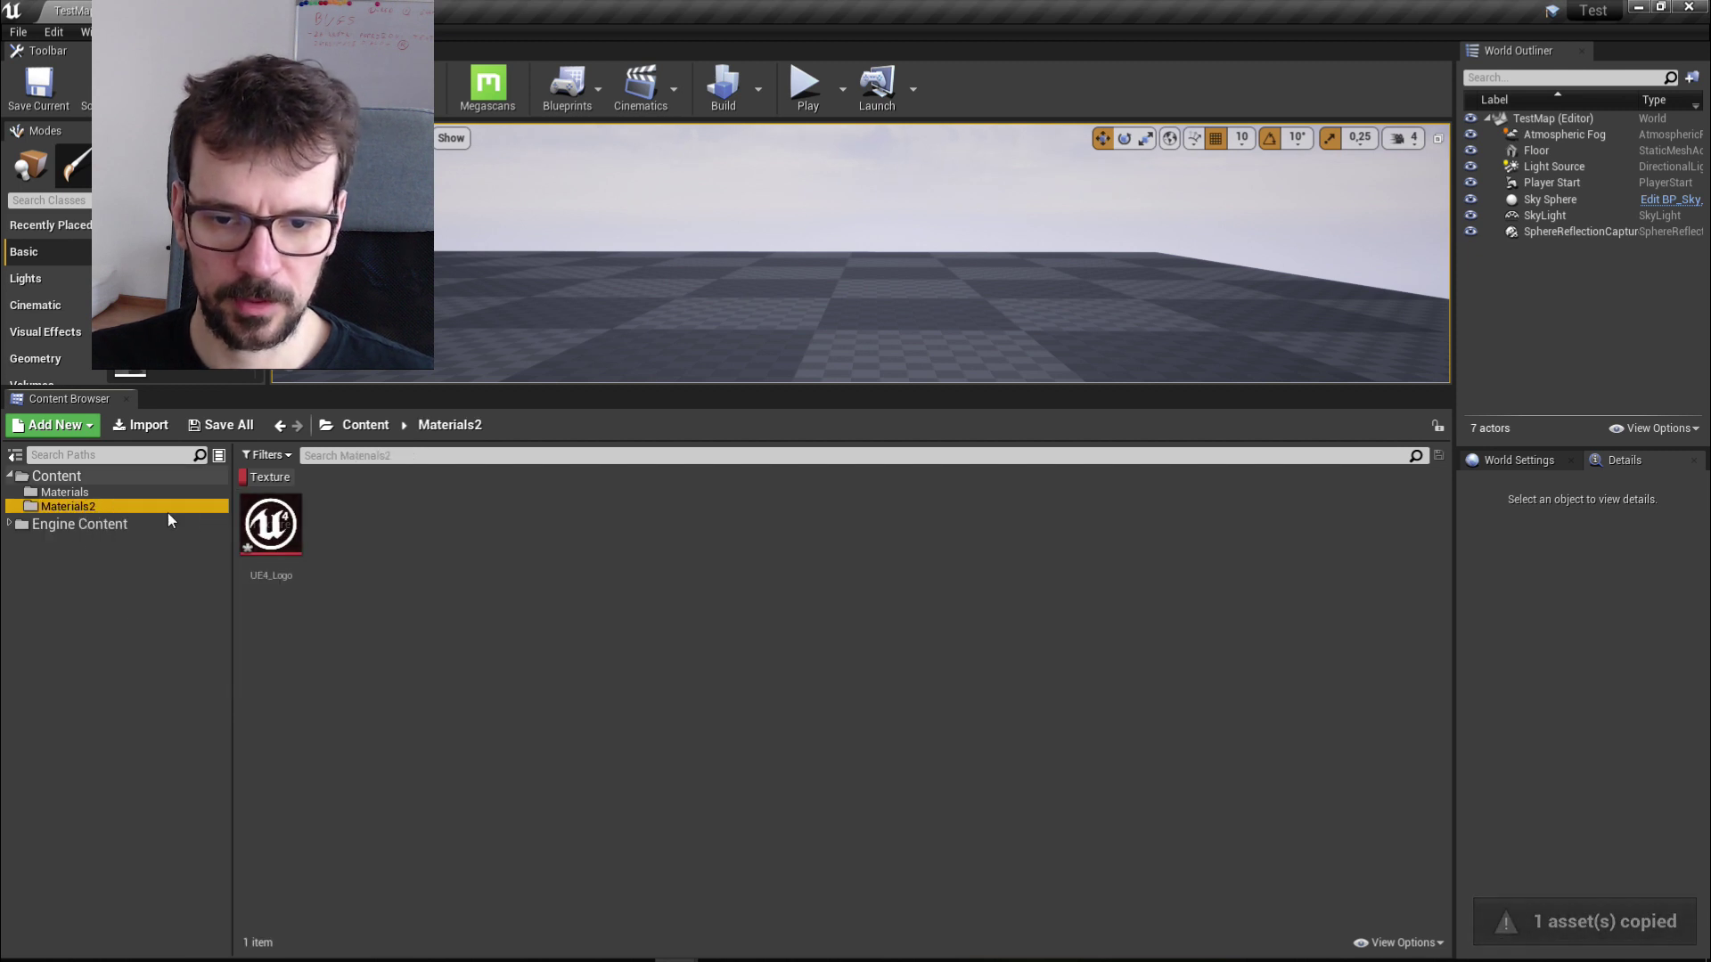
Step: Remove the texture filter and create a material from the UE4_Logo texture
{"action": "left_click", "coordinate": [254, 478]}
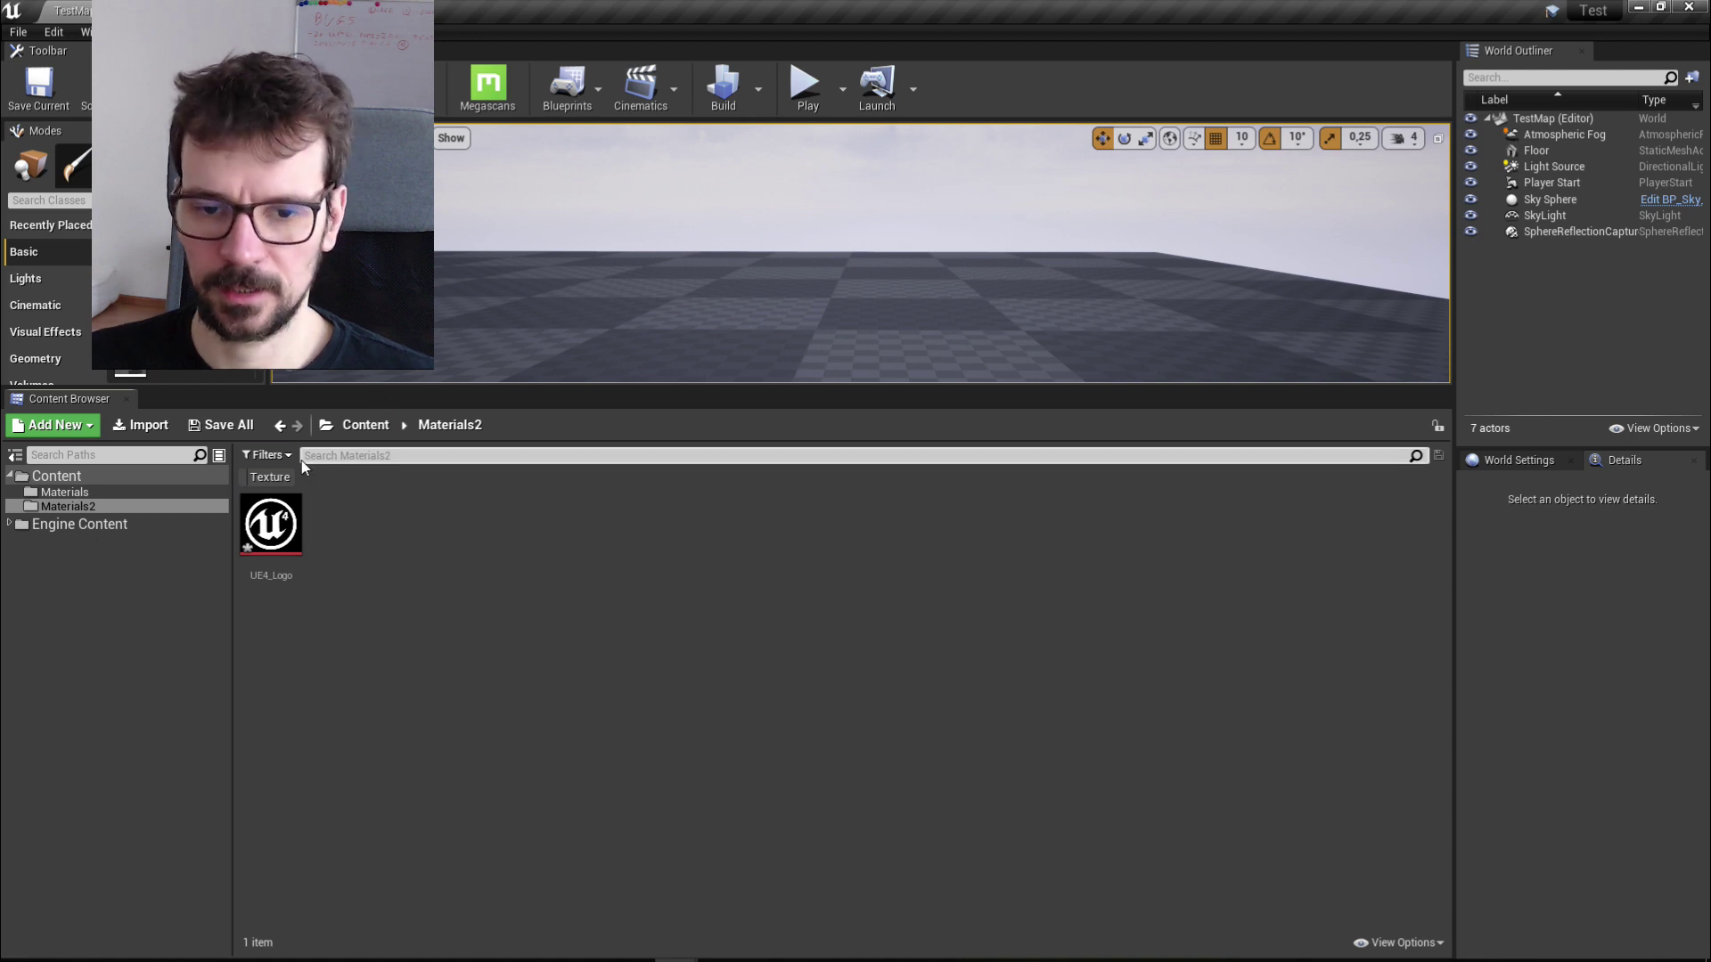
{"action": "left_click_drag", "start_coordinate": [393, 390], "coordinate": [387, 558]}
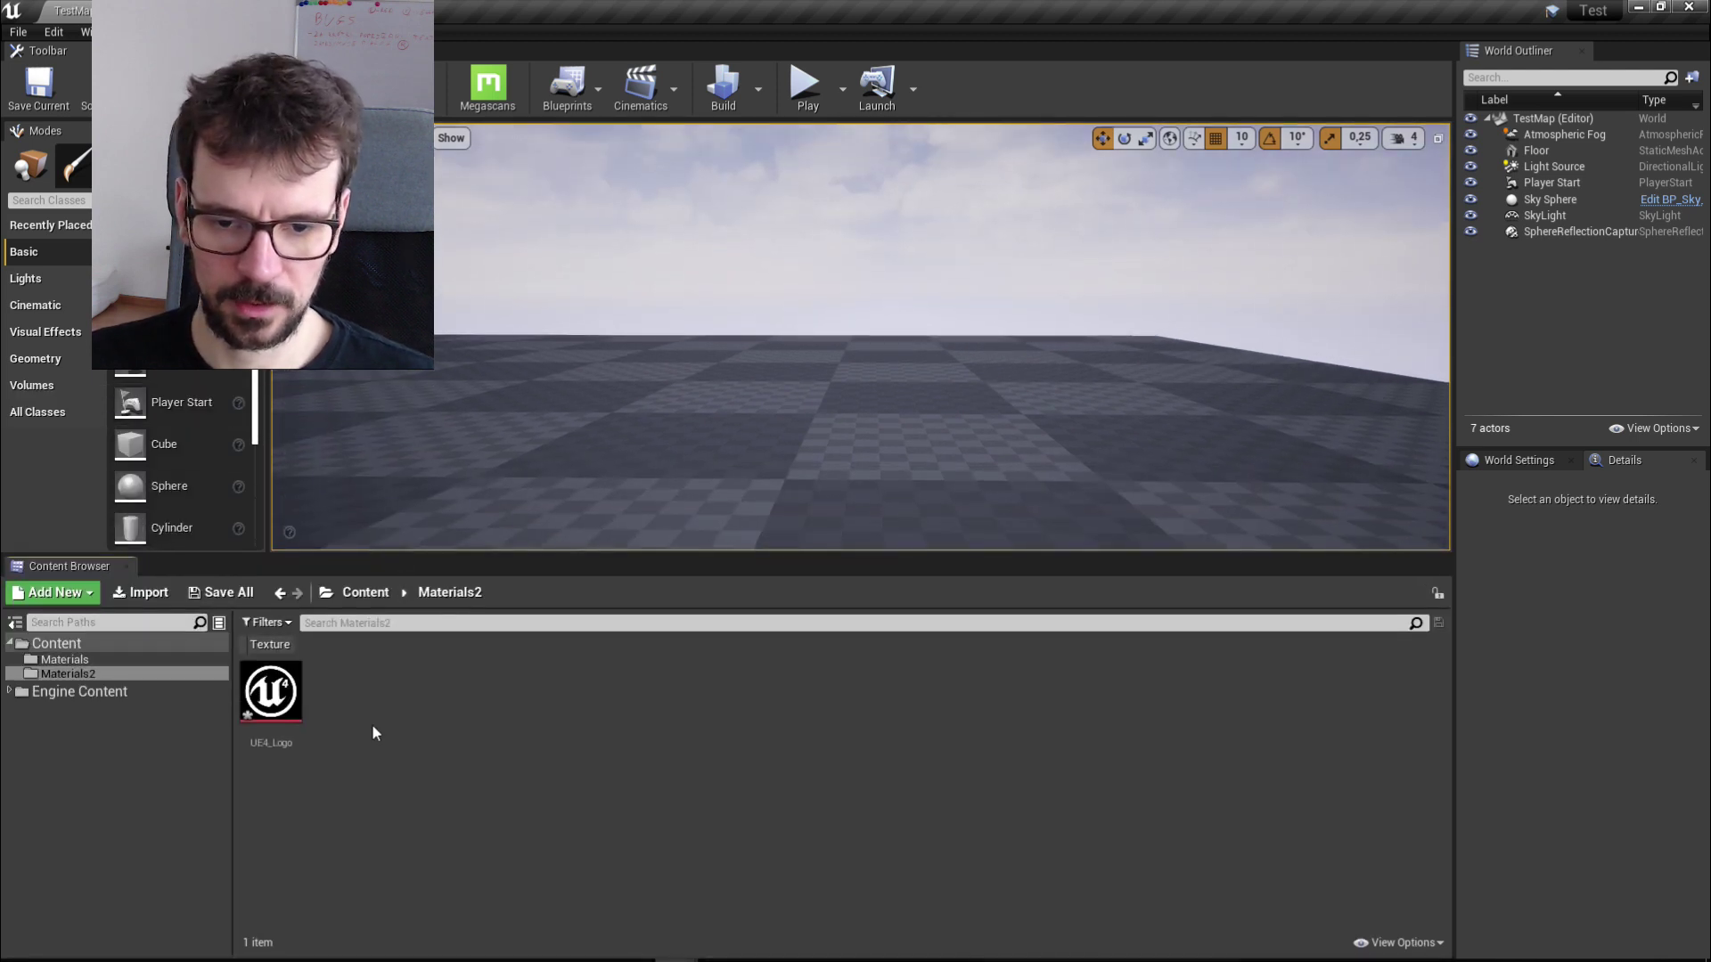
{"action": "left_click", "coordinate": [276, 691]}
{"action": "right_click", "coordinate": [283, 694]}
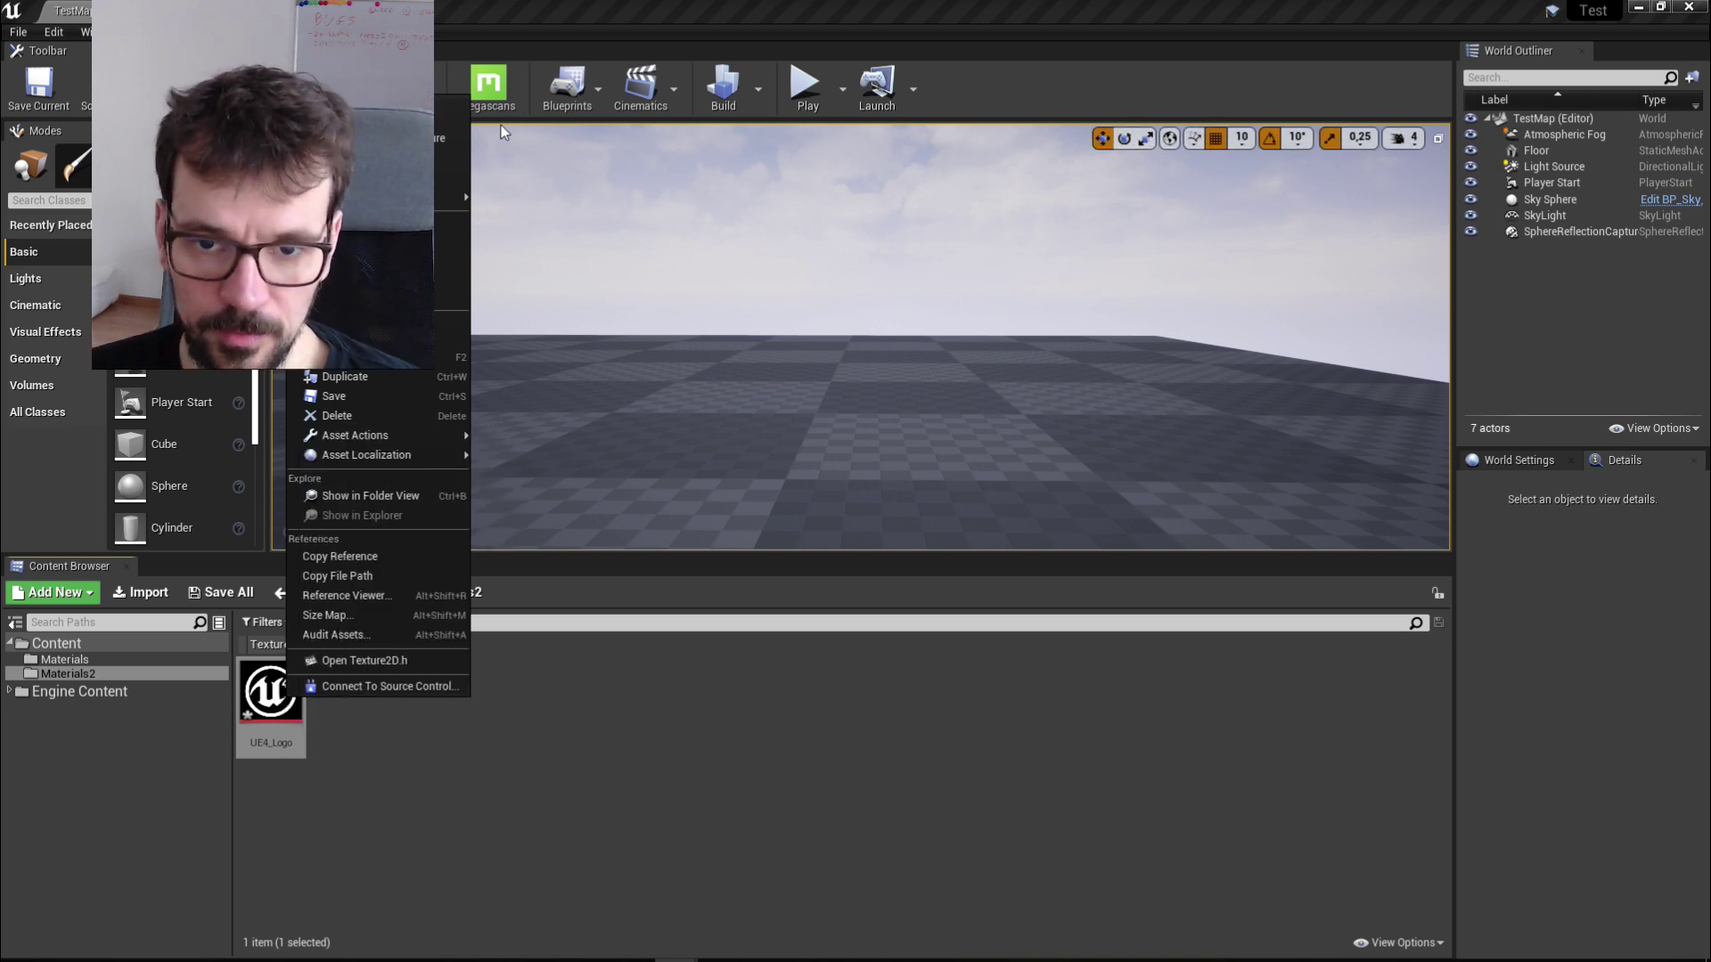
{"action": "left_click", "coordinate": [441, 139]}
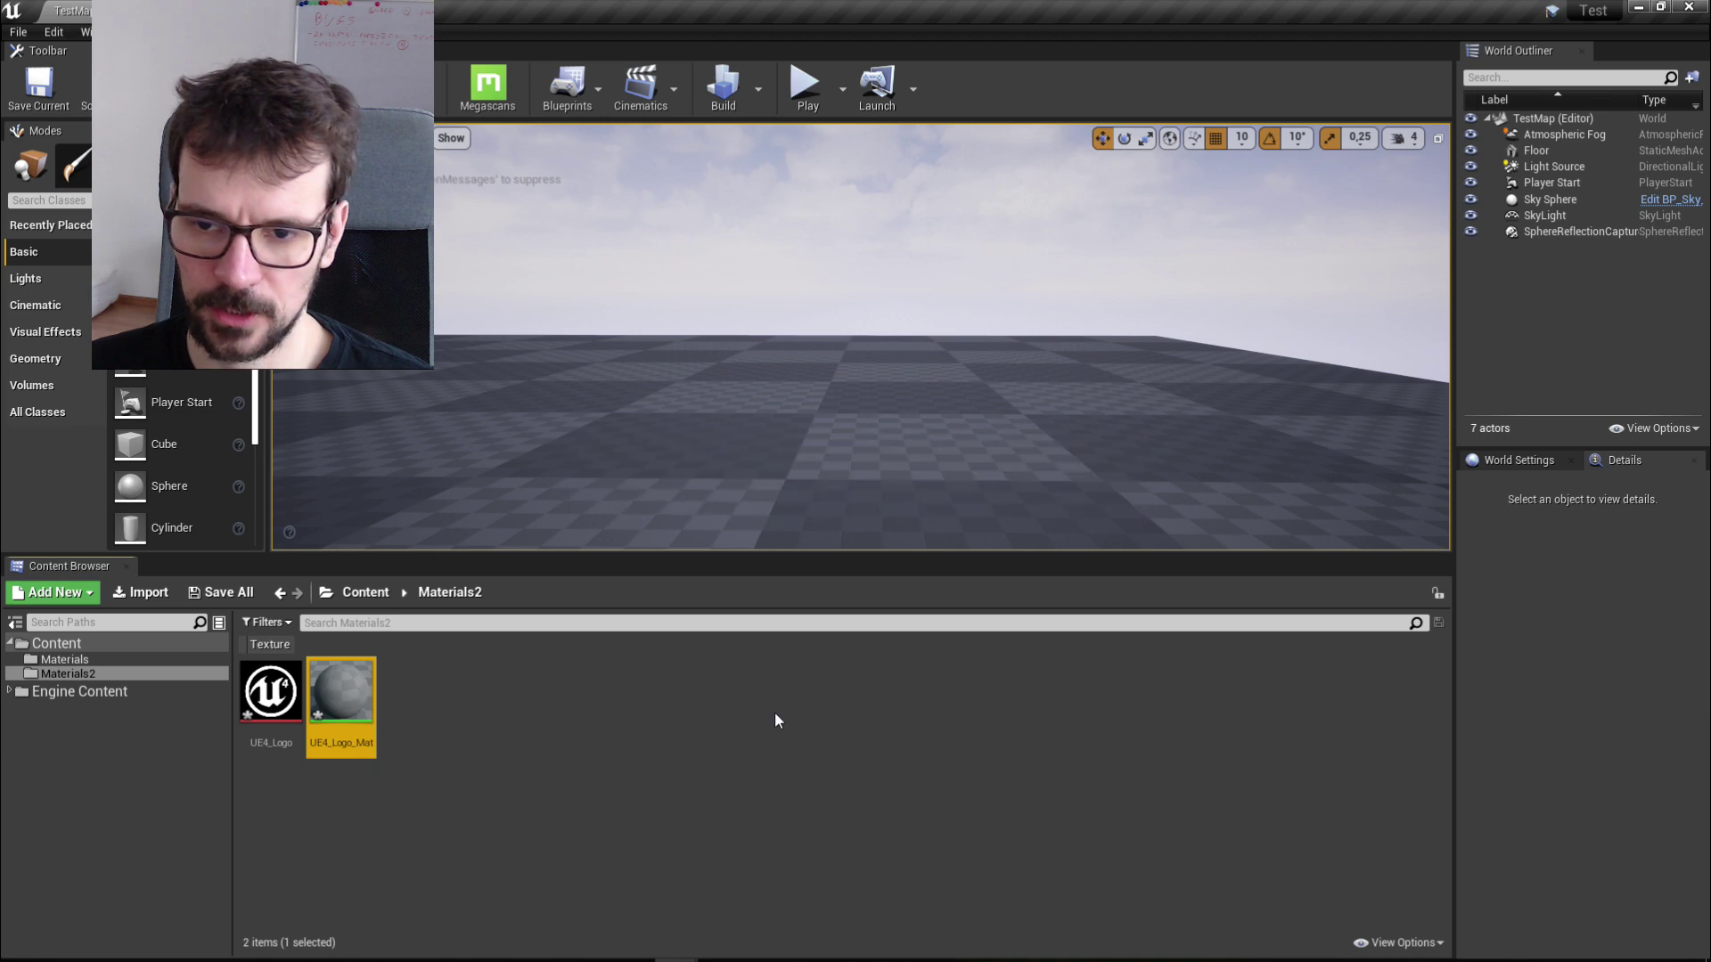
Step: Open UE4_Logo_Mat in the material editor and pan its node graph
{"action": "double_click", "coordinate": [1150, 89]}
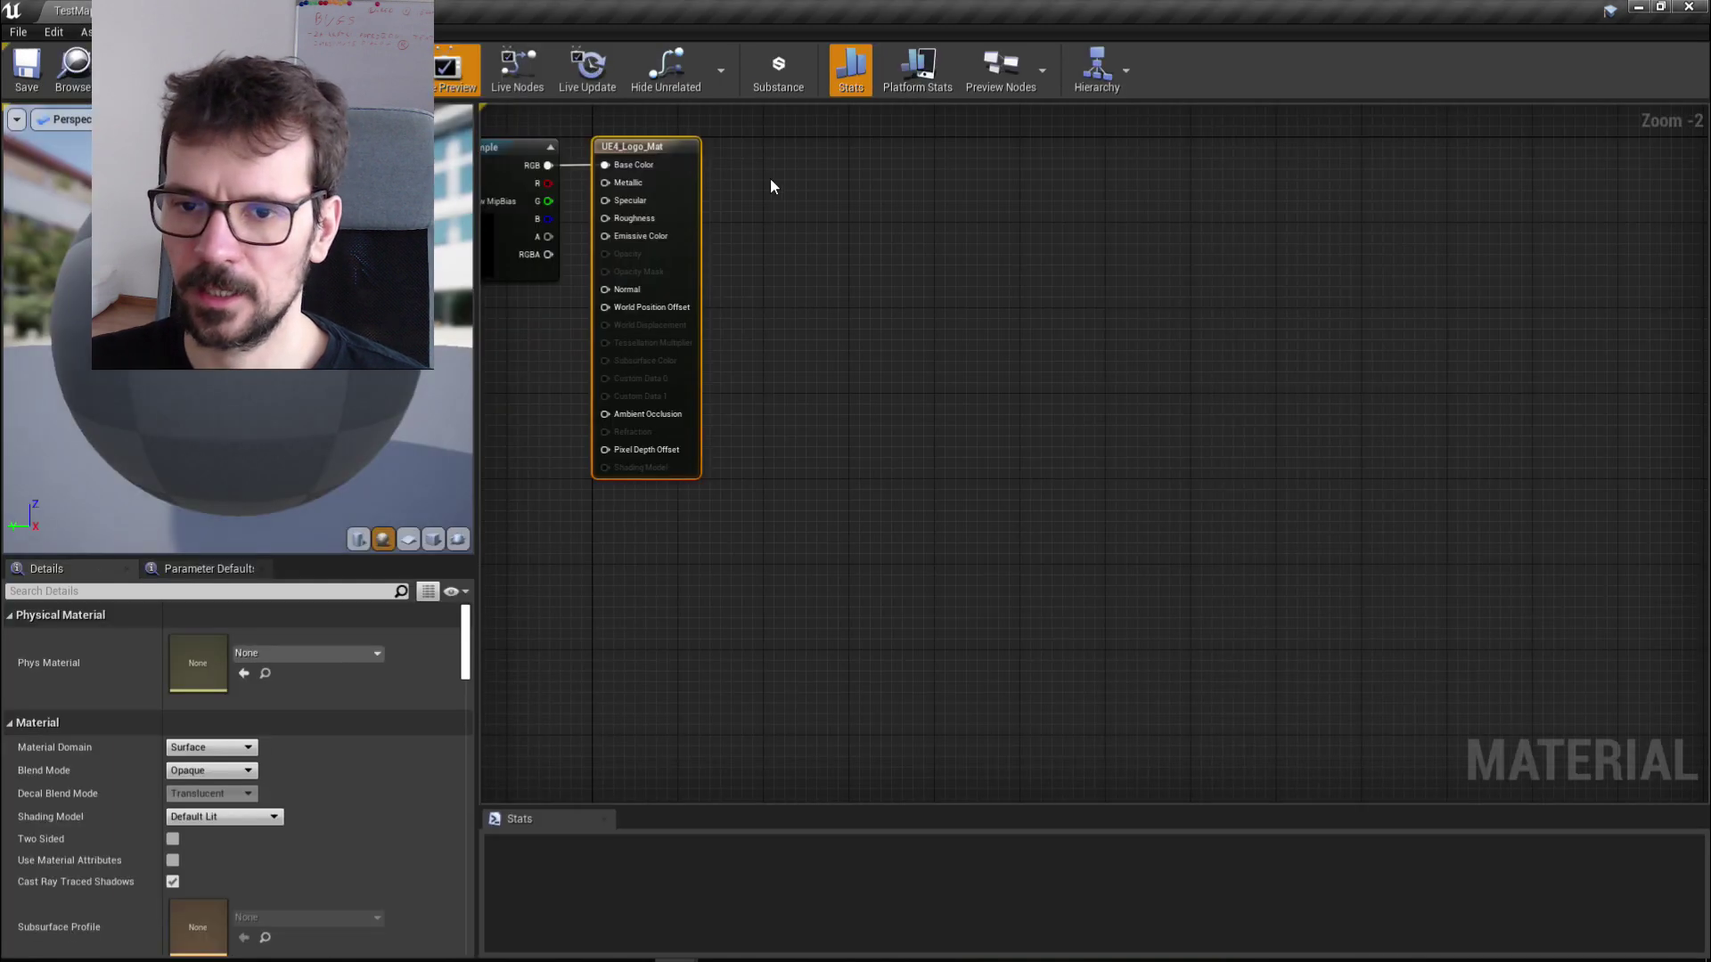
{"action": "scroll", "coordinate": [802, 214], "scroll_direction": "down", "scroll_amount": 4}
{"action": "right_click_drag", "start_coordinate": [833, 229], "coordinate": [984, 370]}
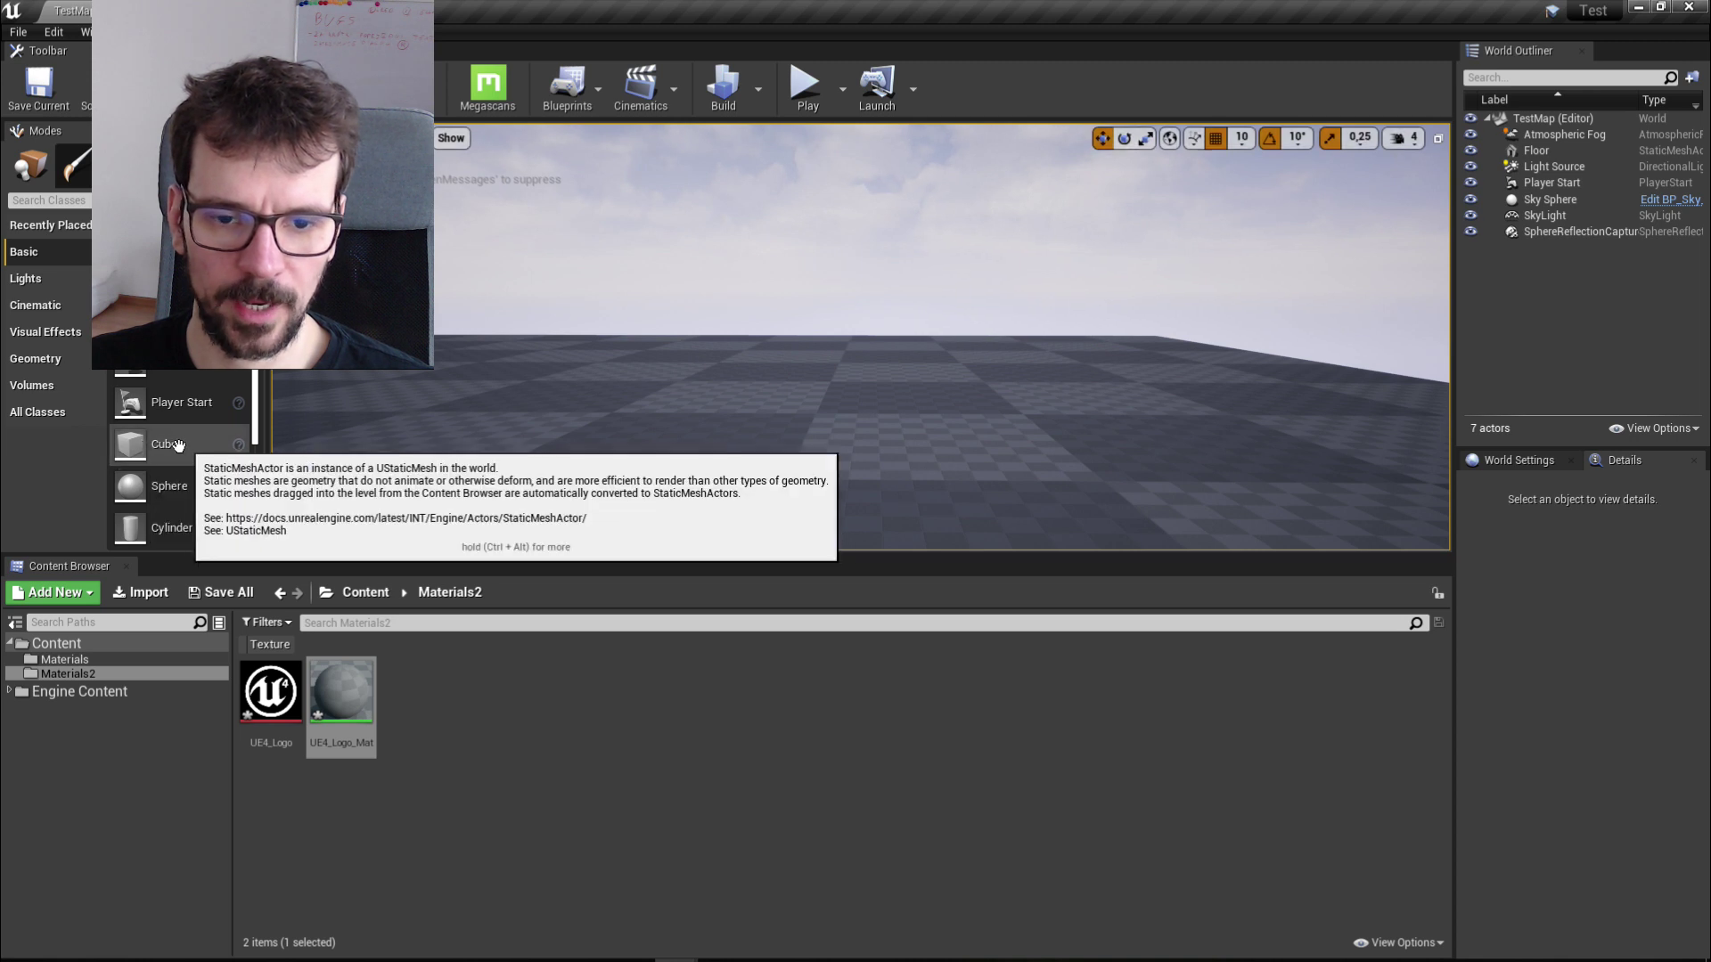
Step: Place a new movable cube in the level
{"action": "left_click_drag", "start_coordinate": [169, 444], "coordinate": [757, 267]}
{"action": "left_click", "coordinate": [1662, 694]}
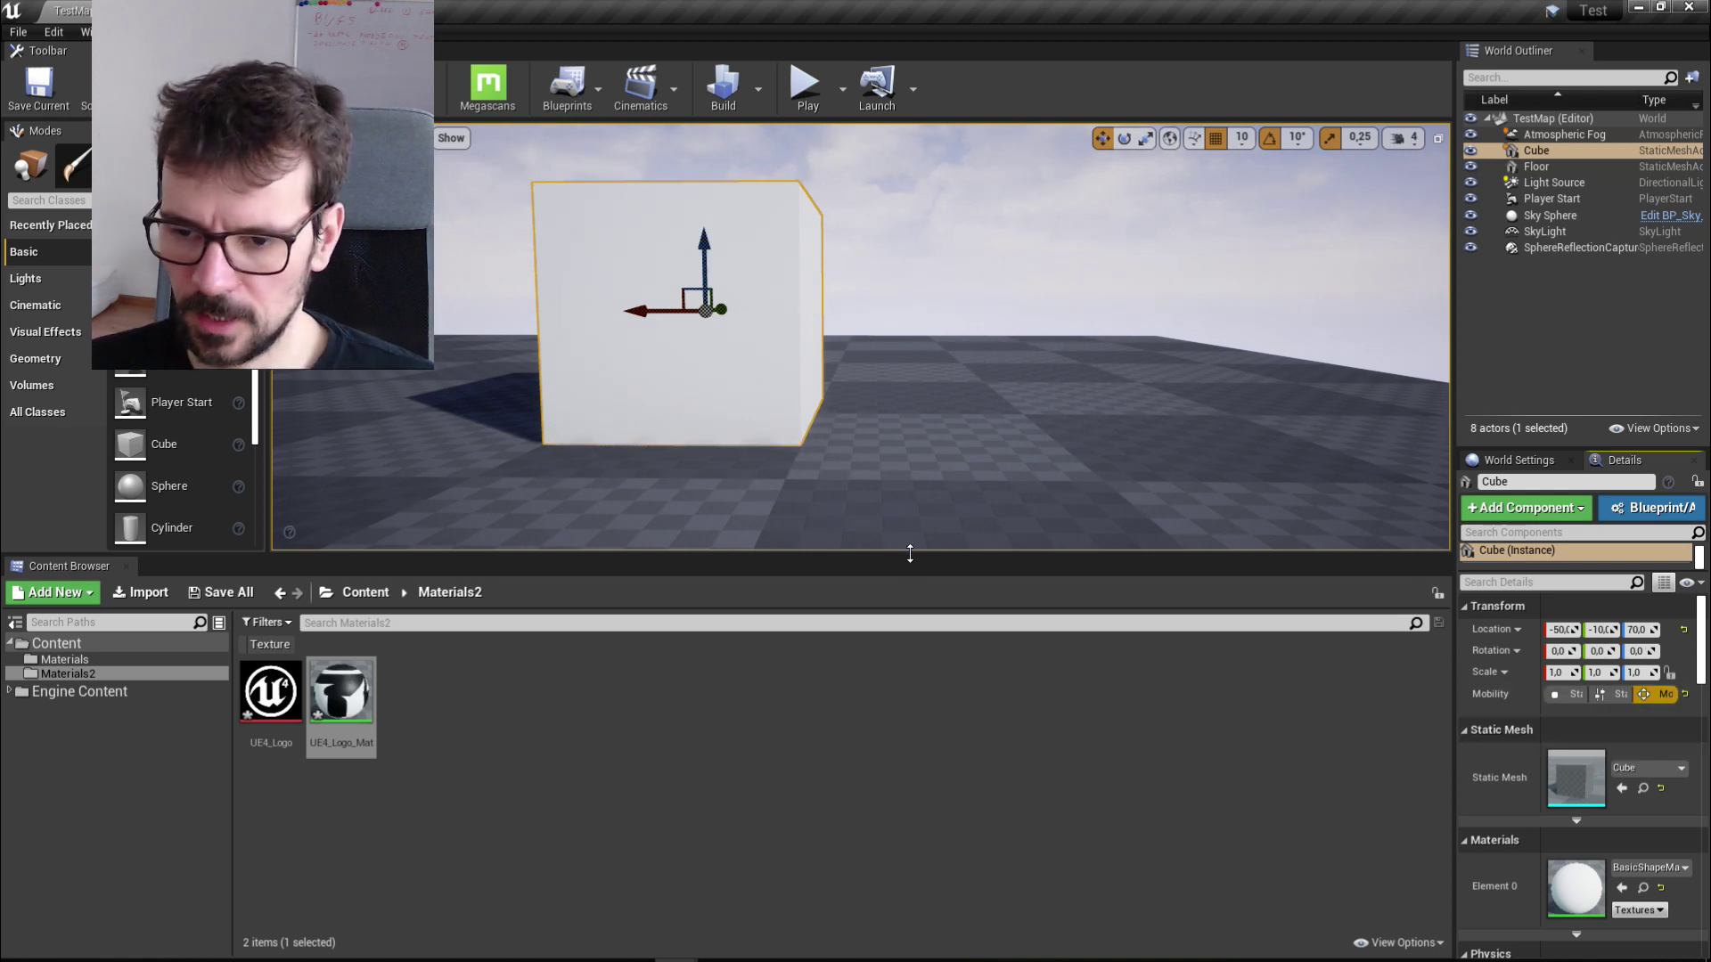
{"action": "left_click_drag", "start_coordinate": [909, 559], "coordinate": [909, 633]}
Step: Apply UE4_Logo_Mat to the cube, frame it, and open the UE4_Logo texture
{"action": "left_click_drag", "start_coordinate": [342, 768], "coordinate": [615, 383]}
{"action": "key", "text": "f"}
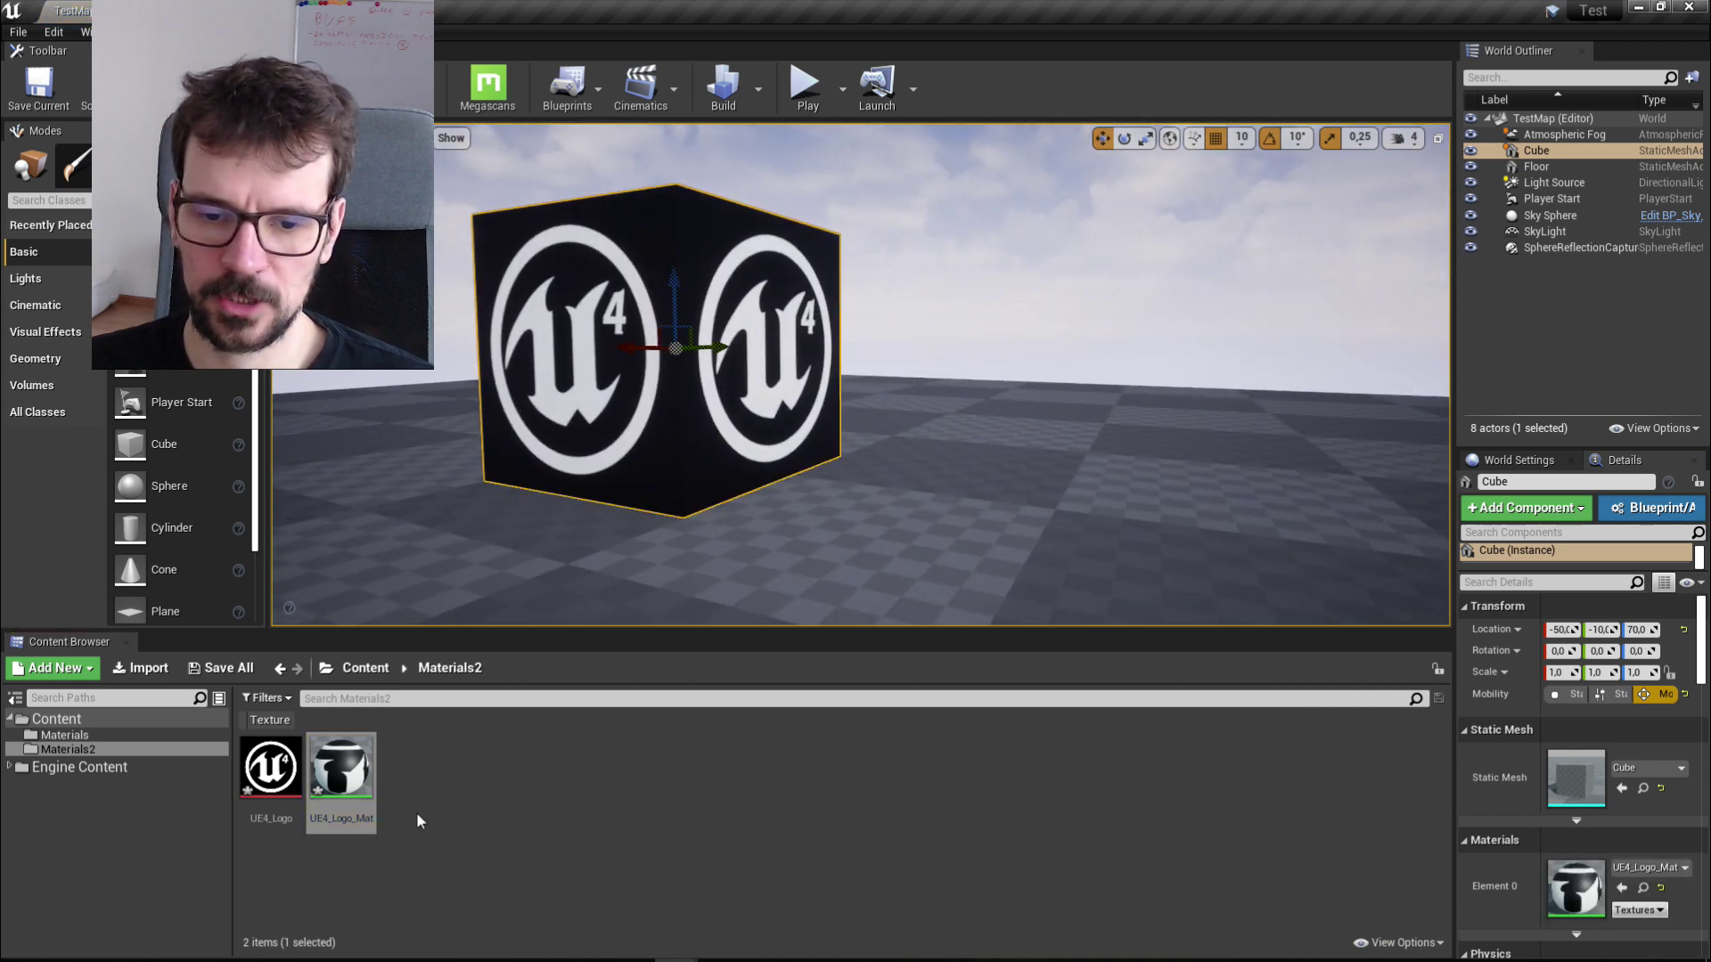
{"action": "mouse_move", "coordinate": [702, 306]}
{"action": "left_mouse_down", "text": "alt"}
{"action": "mouse_move", "coordinate": [642, 312]}
{"action": "mouse_move", "coordinate": [731, 309]}
{"action": "mouse_move", "coordinate": [704, 306]}
{"action": "left_mouse_up", "text": "alt"}
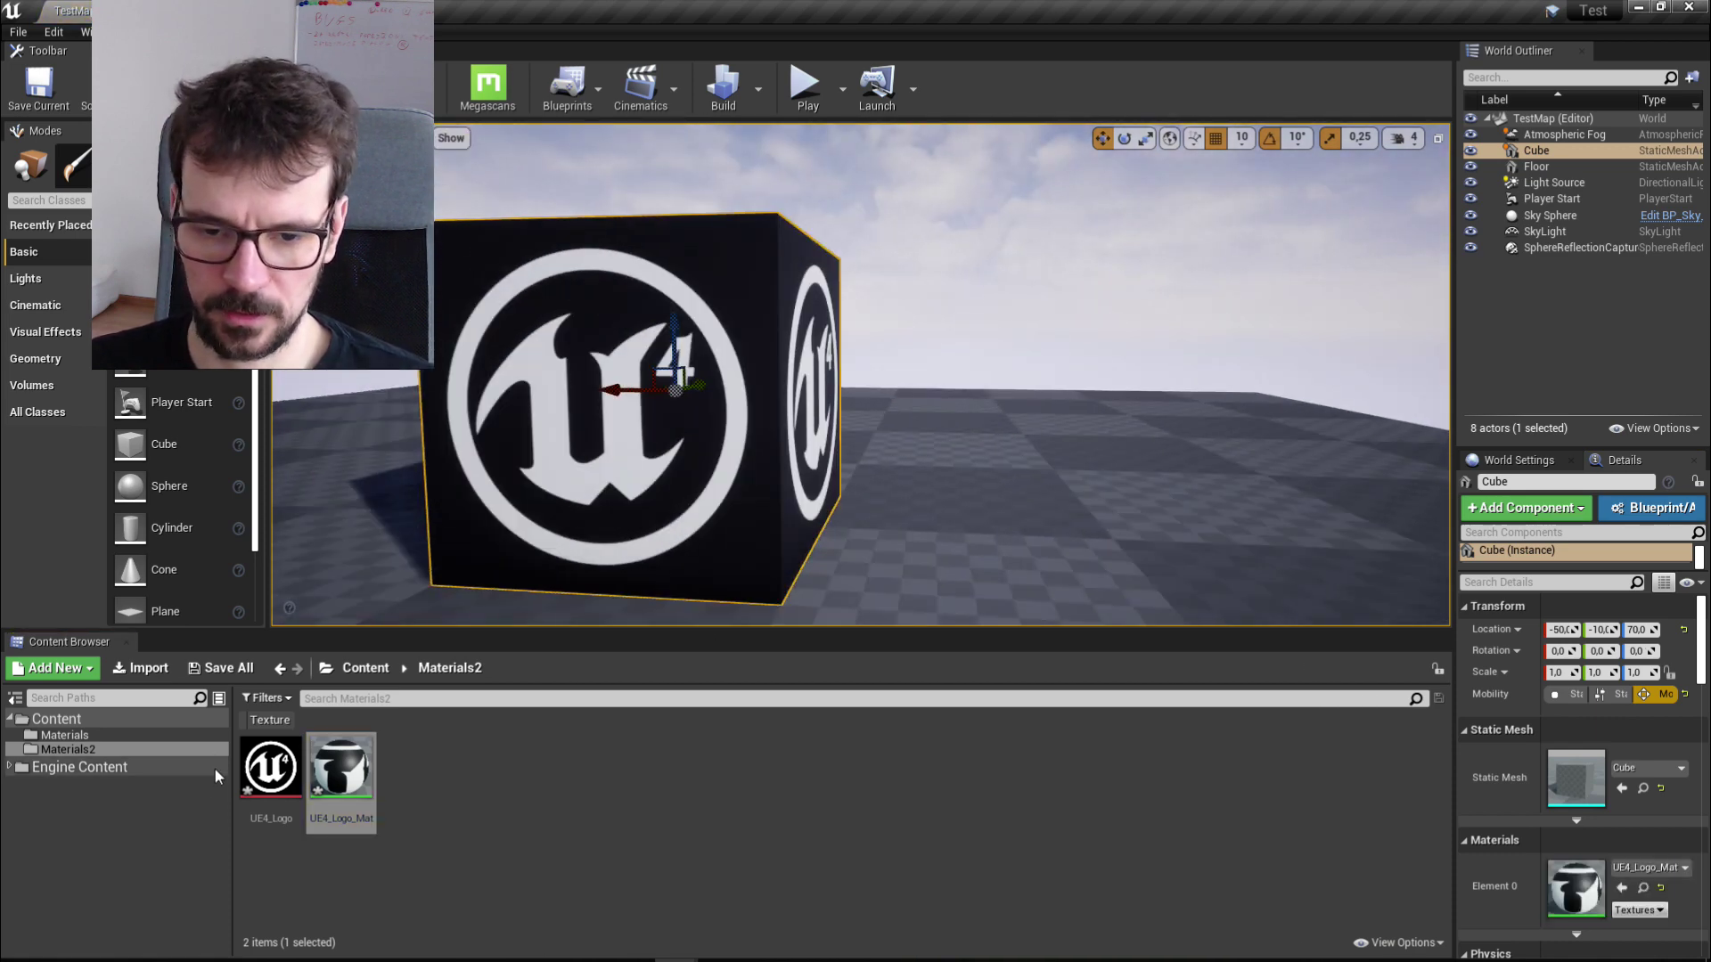
{"action": "double_click", "coordinate": [270, 768]}
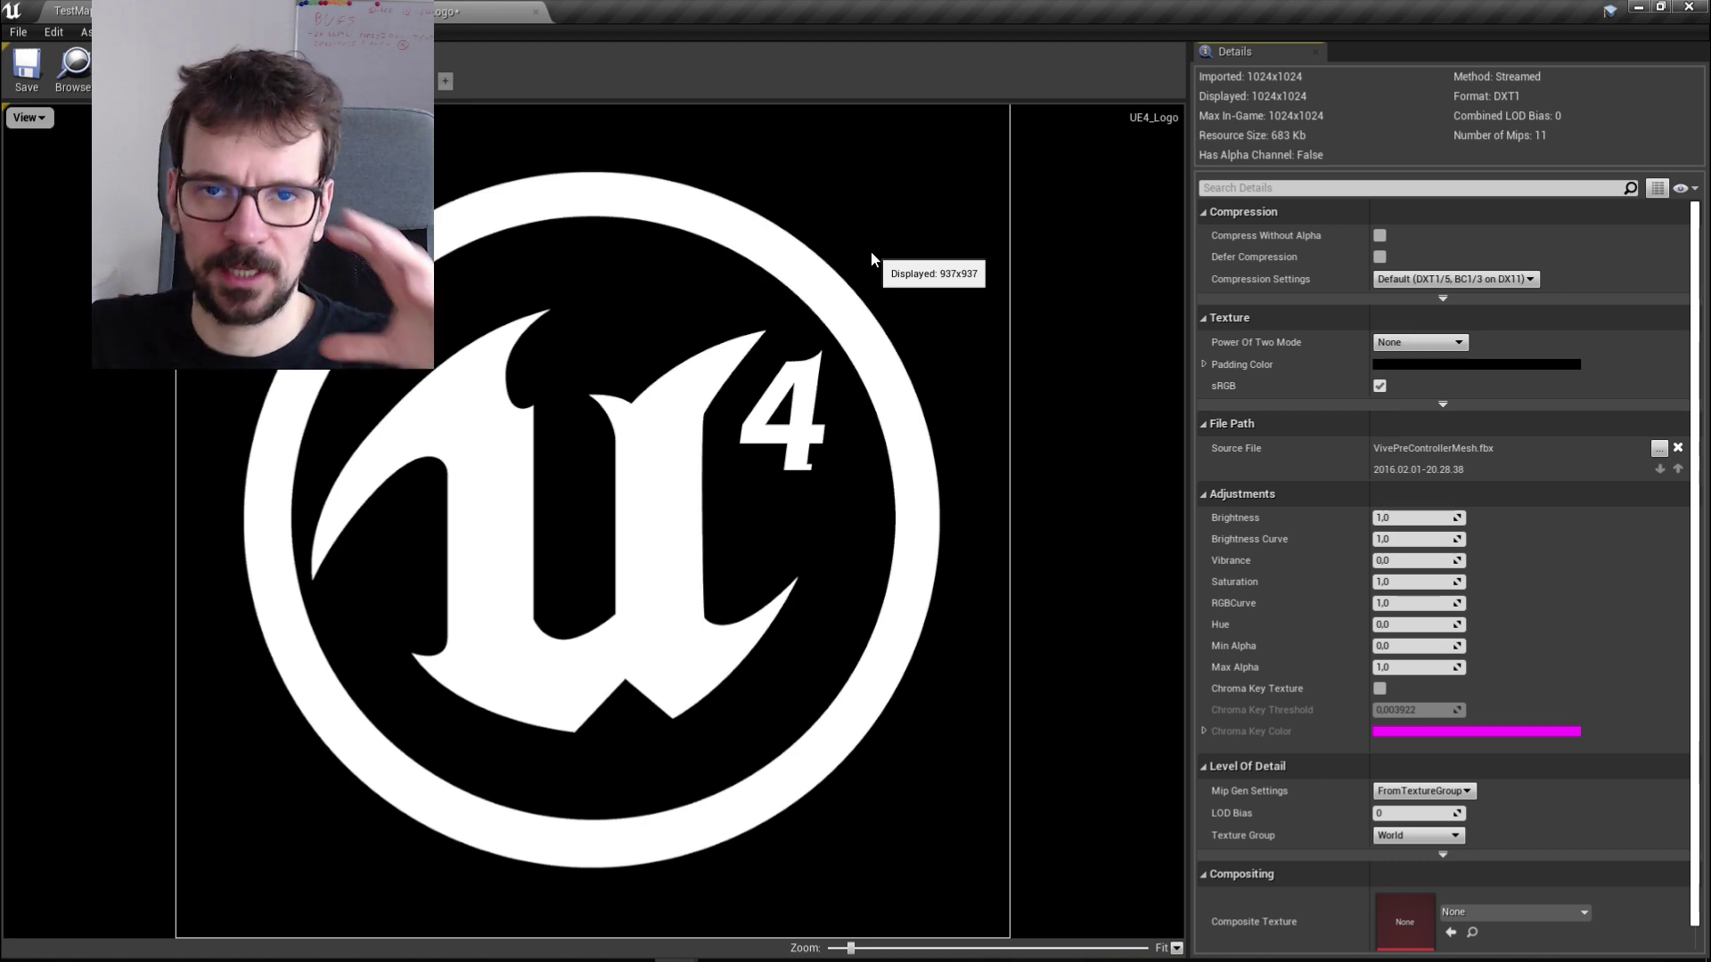
Step: Close the UE4_Logo texture editor to return to the UE4_Logo_Mat graph
{"action": "left_click", "coordinate": [536, 13]}
Step: Move the Texture Sample node left and disconnect it from Base Color
{"action": "right_click_drag", "start_coordinate": [887, 440], "coordinate": [1038, 493]}
{"action": "scroll", "coordinate": [924, 434], "scroll_direction": "up", "scroll_amount": 5}
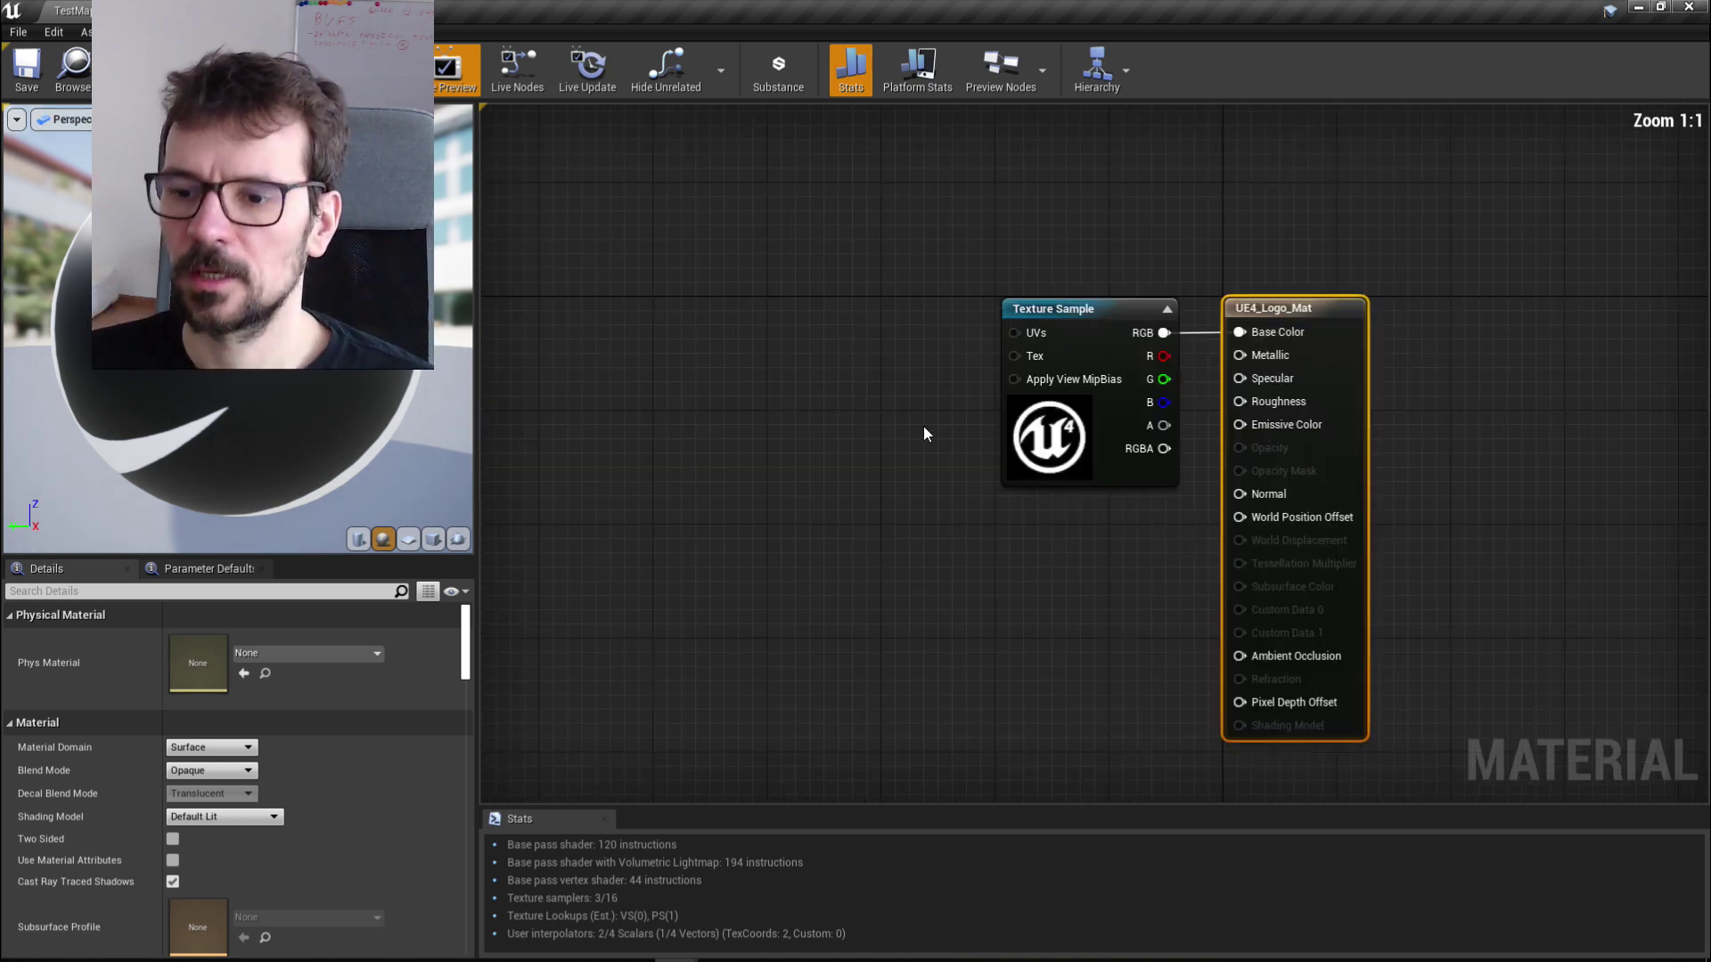
{"action": "right_click_drag", "start_coordinate": [1058, 407], "coordinate": [1242, 463]}
{"action": "left_click_drag", "start_coordinate": [1301, 392], "coordinate": [713, 392]}
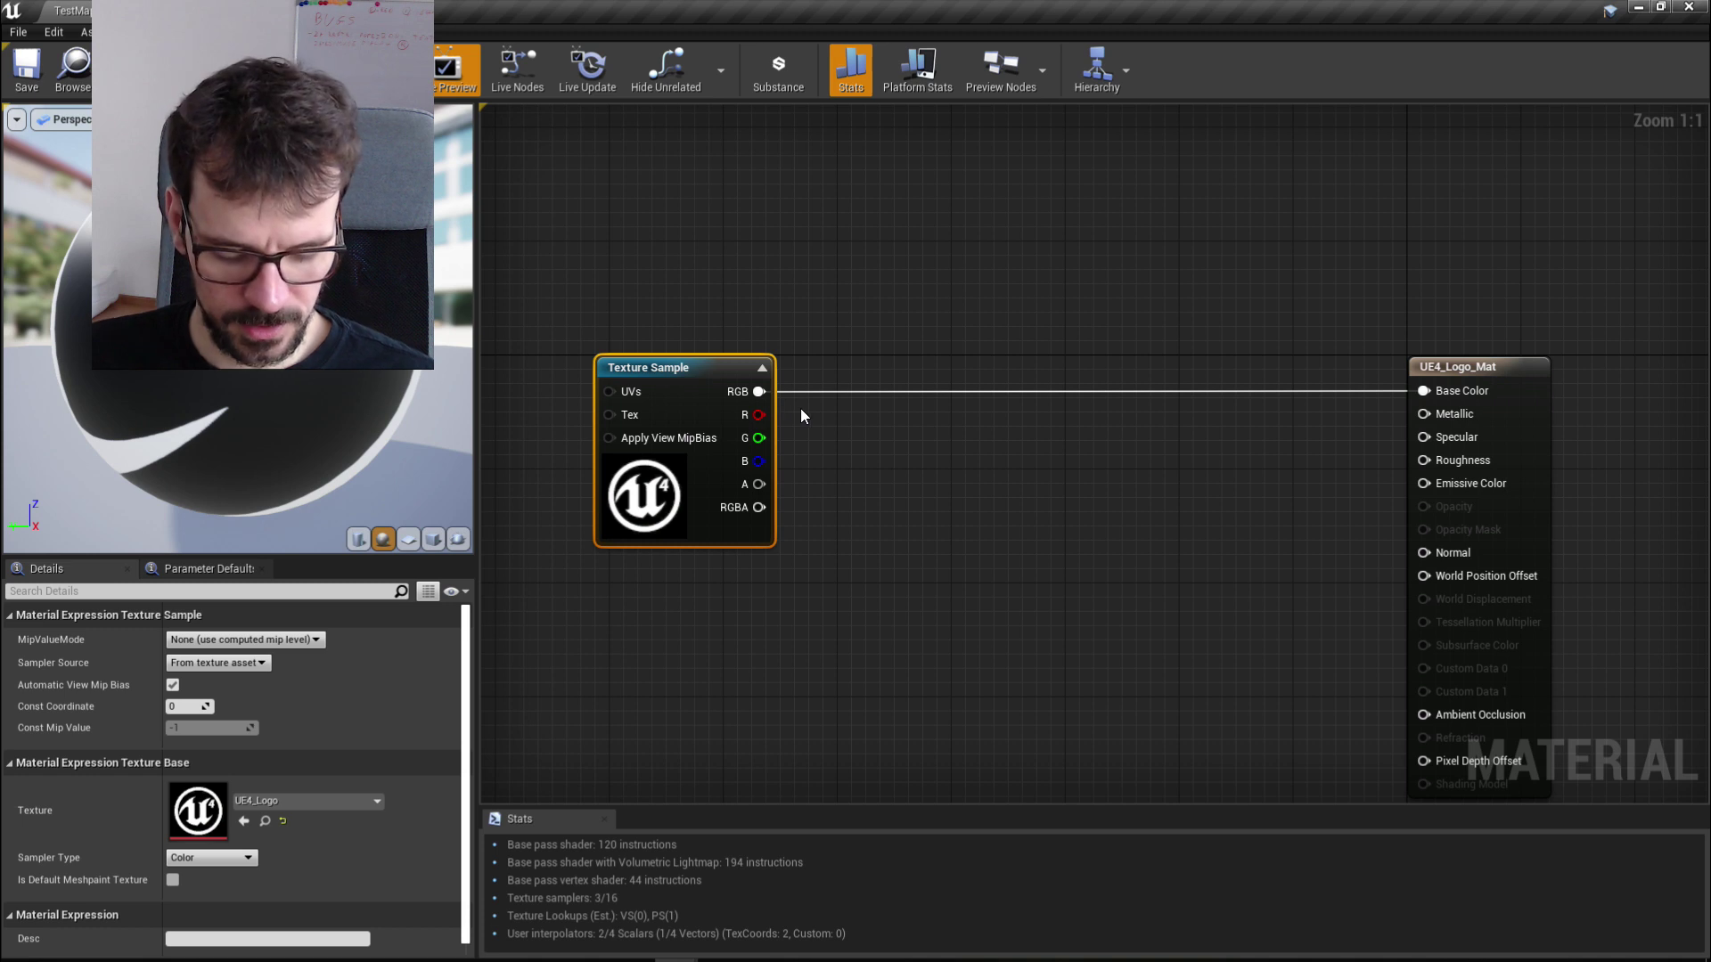
{"action": "left_click", "coordinate": [760, 392], "text": "alt"}
Step: Add an If node and wire the texture's R channel into its A input
{"action": "right_click_drag", "start_coordinate": [1031, 406], "coordinate": [1039, 440]}
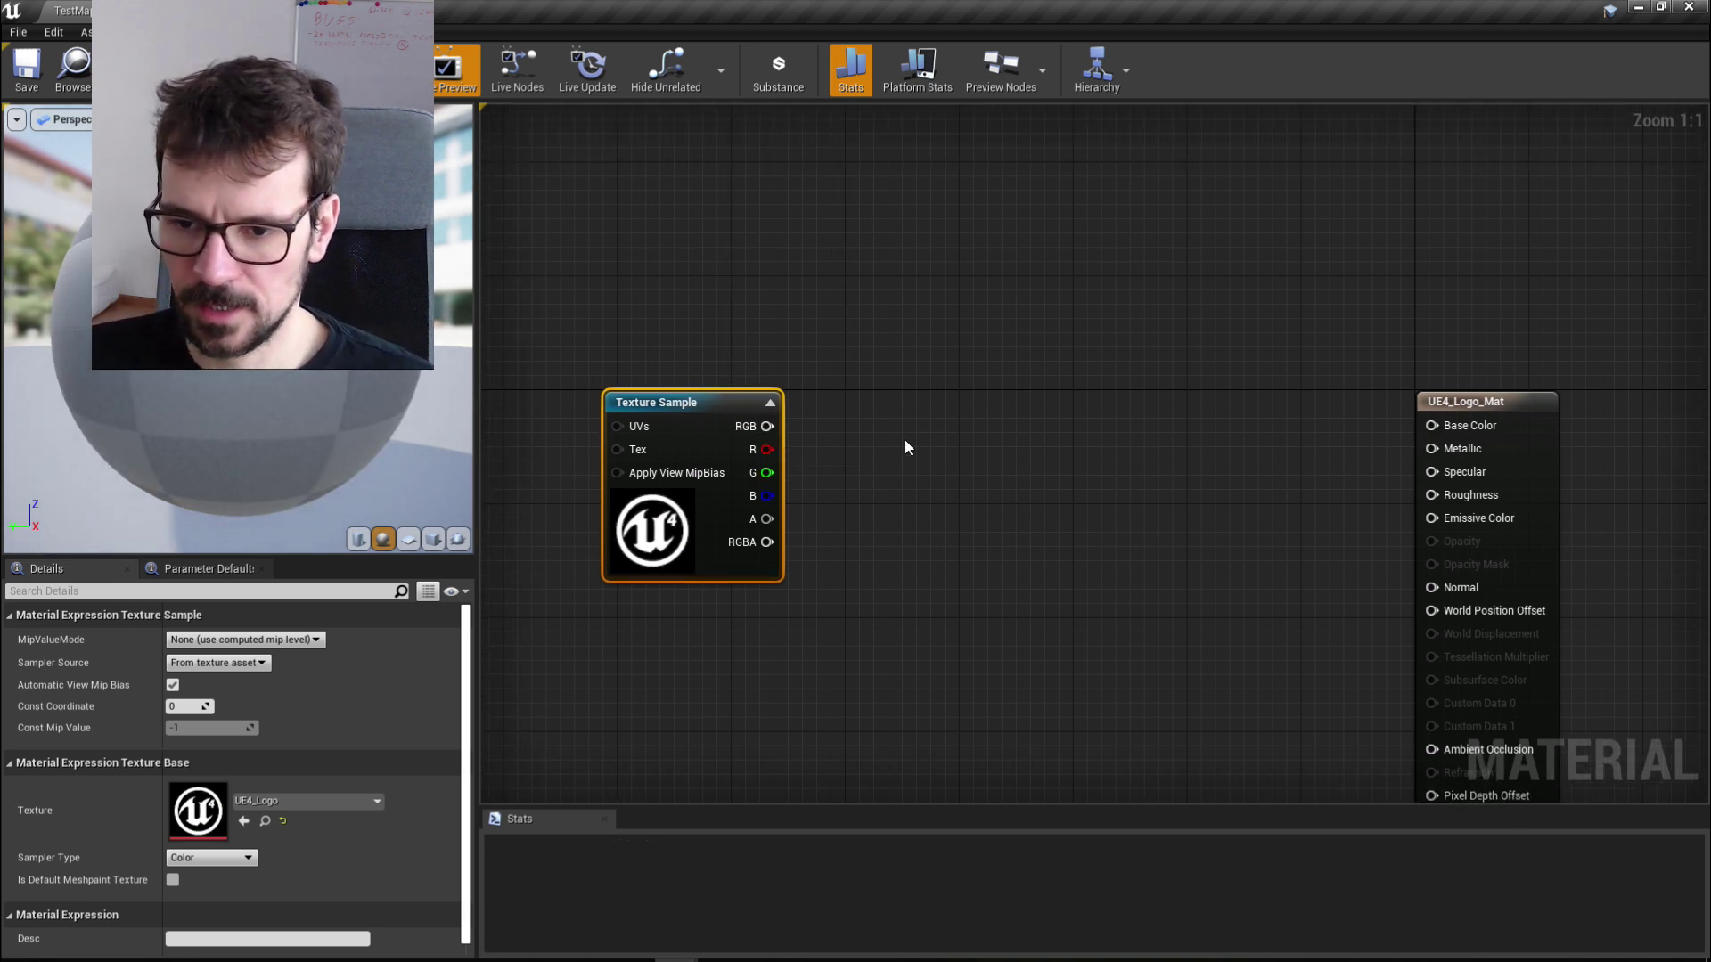
{"action": "right_click_drag", "start_coordinate": [898, 450], "coordinate": [871, 443]}
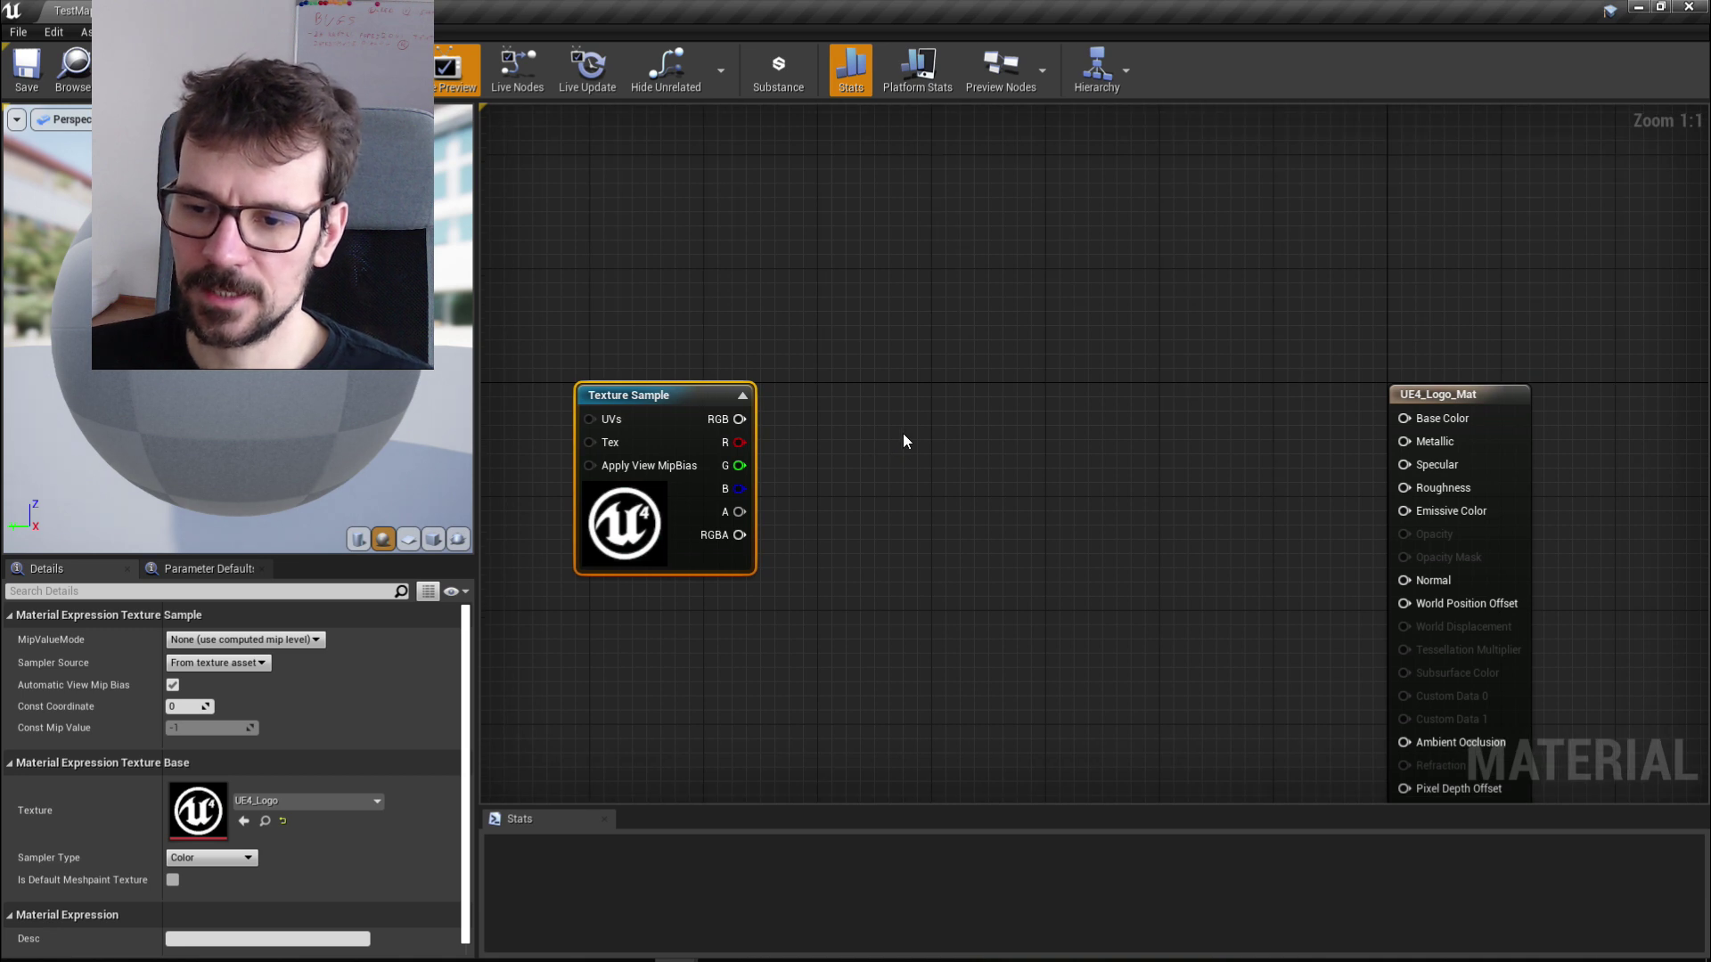
{"action": "right_click", "coordinate": [906, 440]}
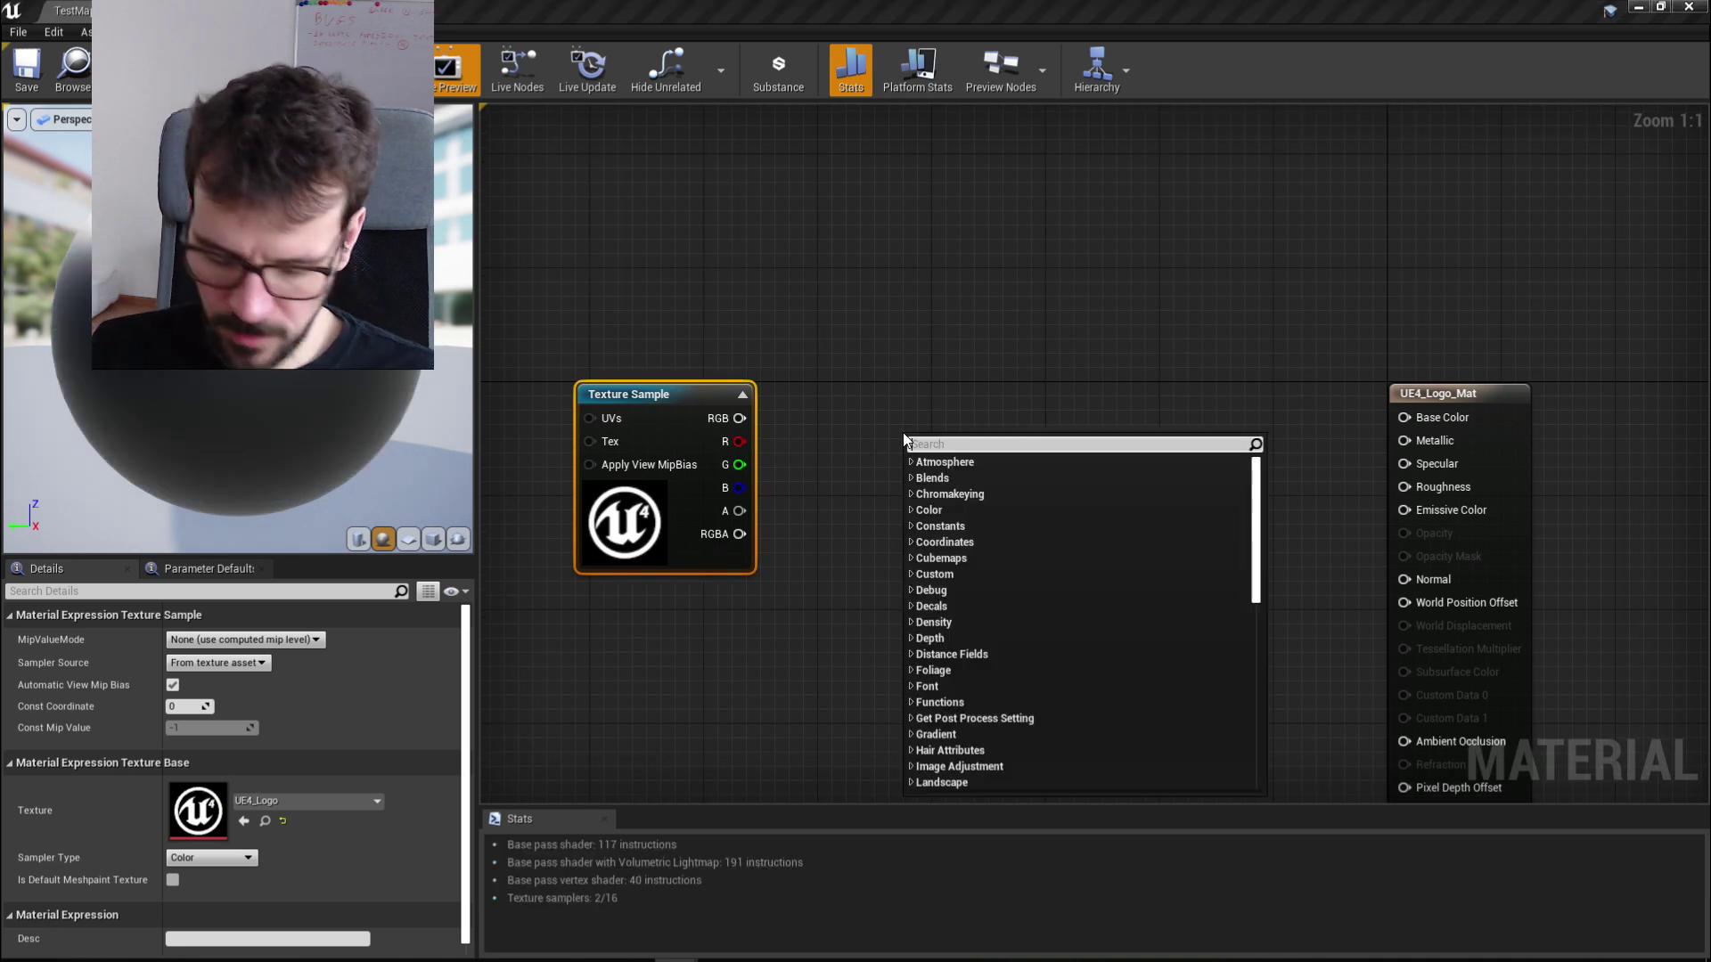
{"action": "type", "text": "if"}
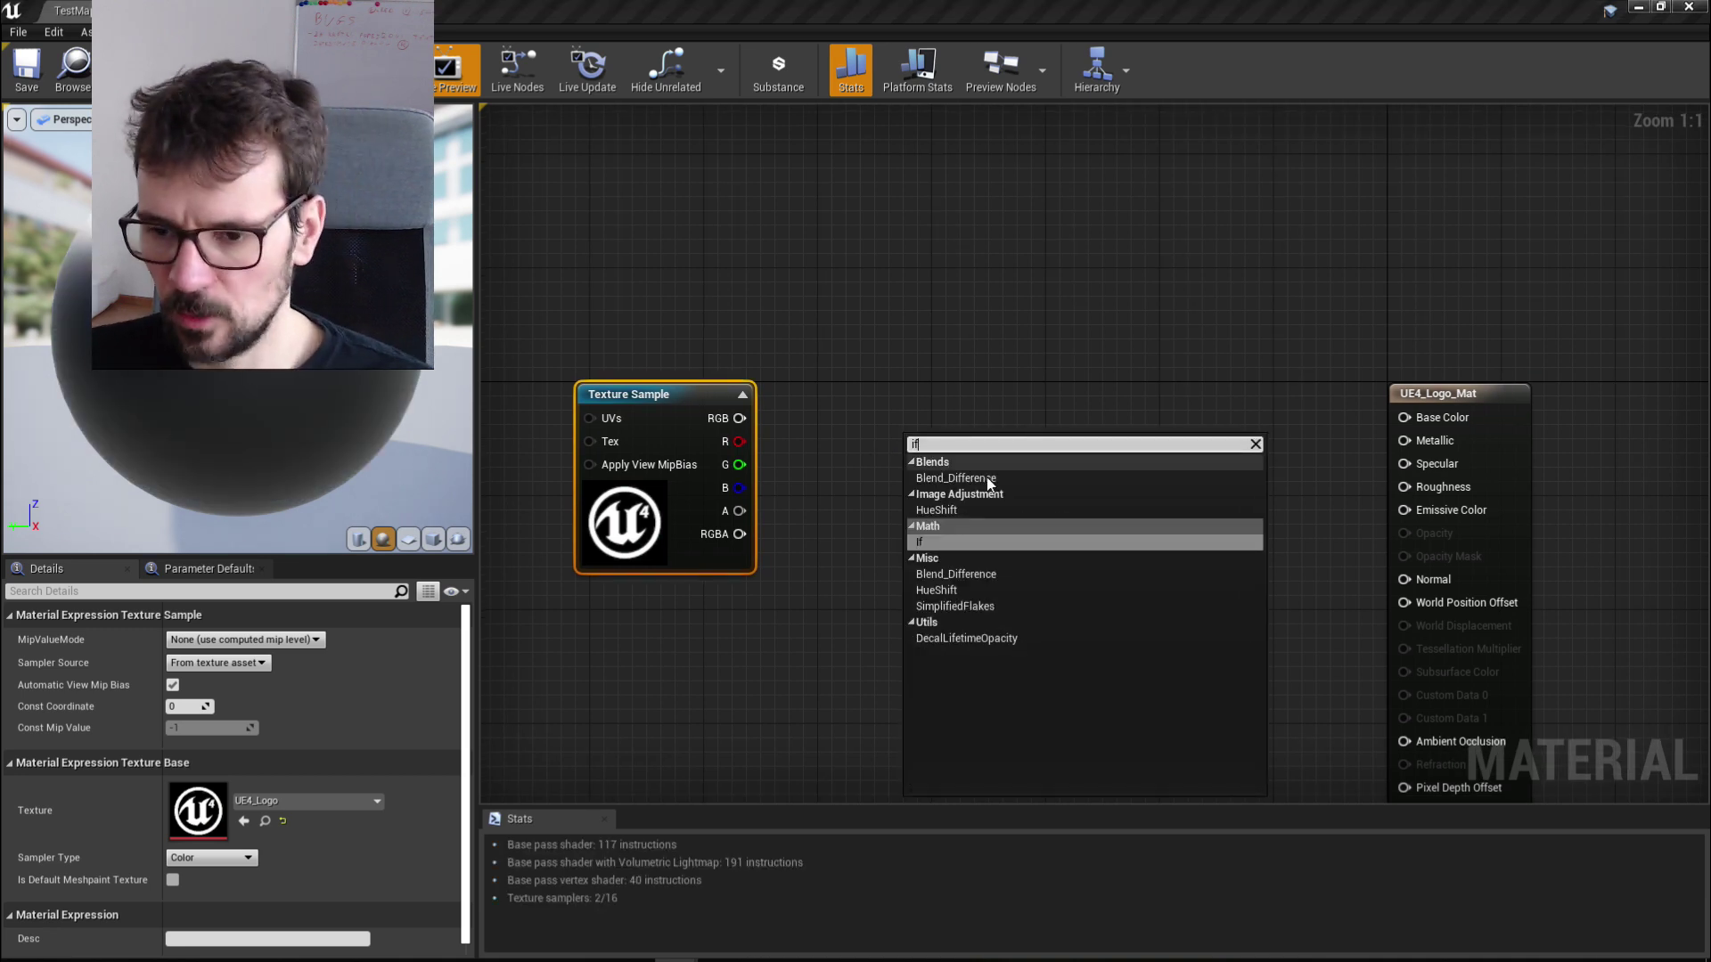
{"action": "left_click", "coordinate": [977, 542]}
{"action": "left_click_drag", "start_coordinate": [952, 457], "coordinate": [1006, 438]}
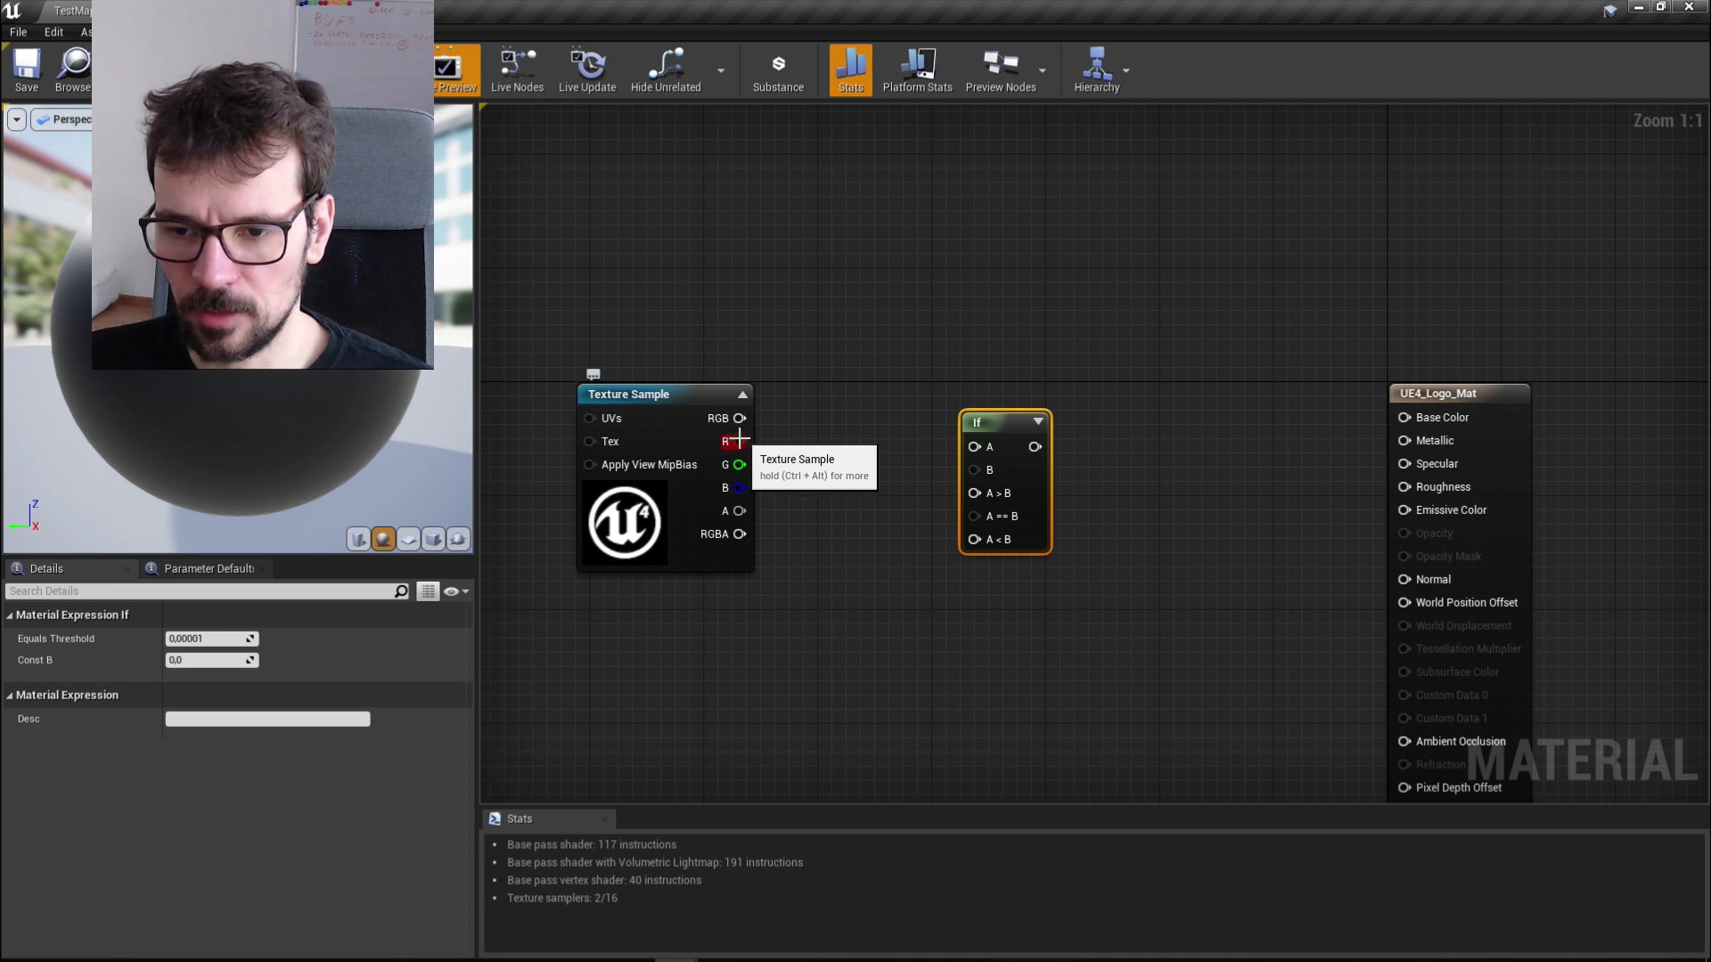
{"action": "left_click_drag", "start_coordinate": [738, 441], "coordinate": [798, 456]}
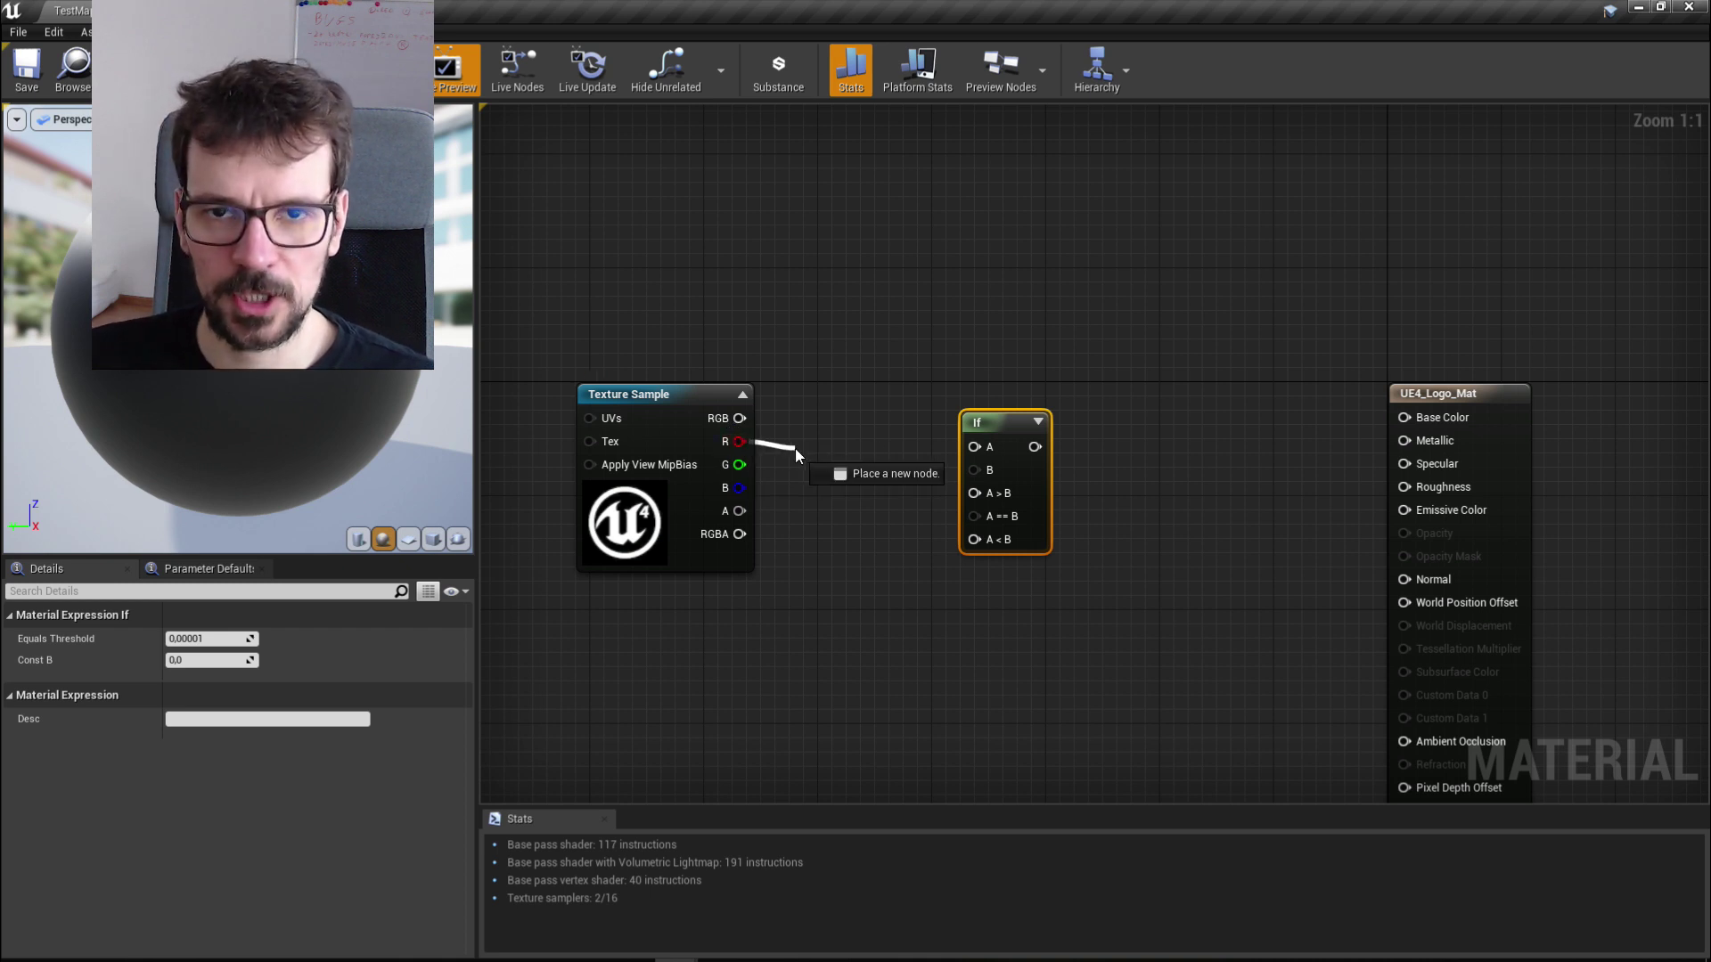
{"action": "left_click_drag", "start_coordinate": [798, 455], "coordinate": [1022, 432]}
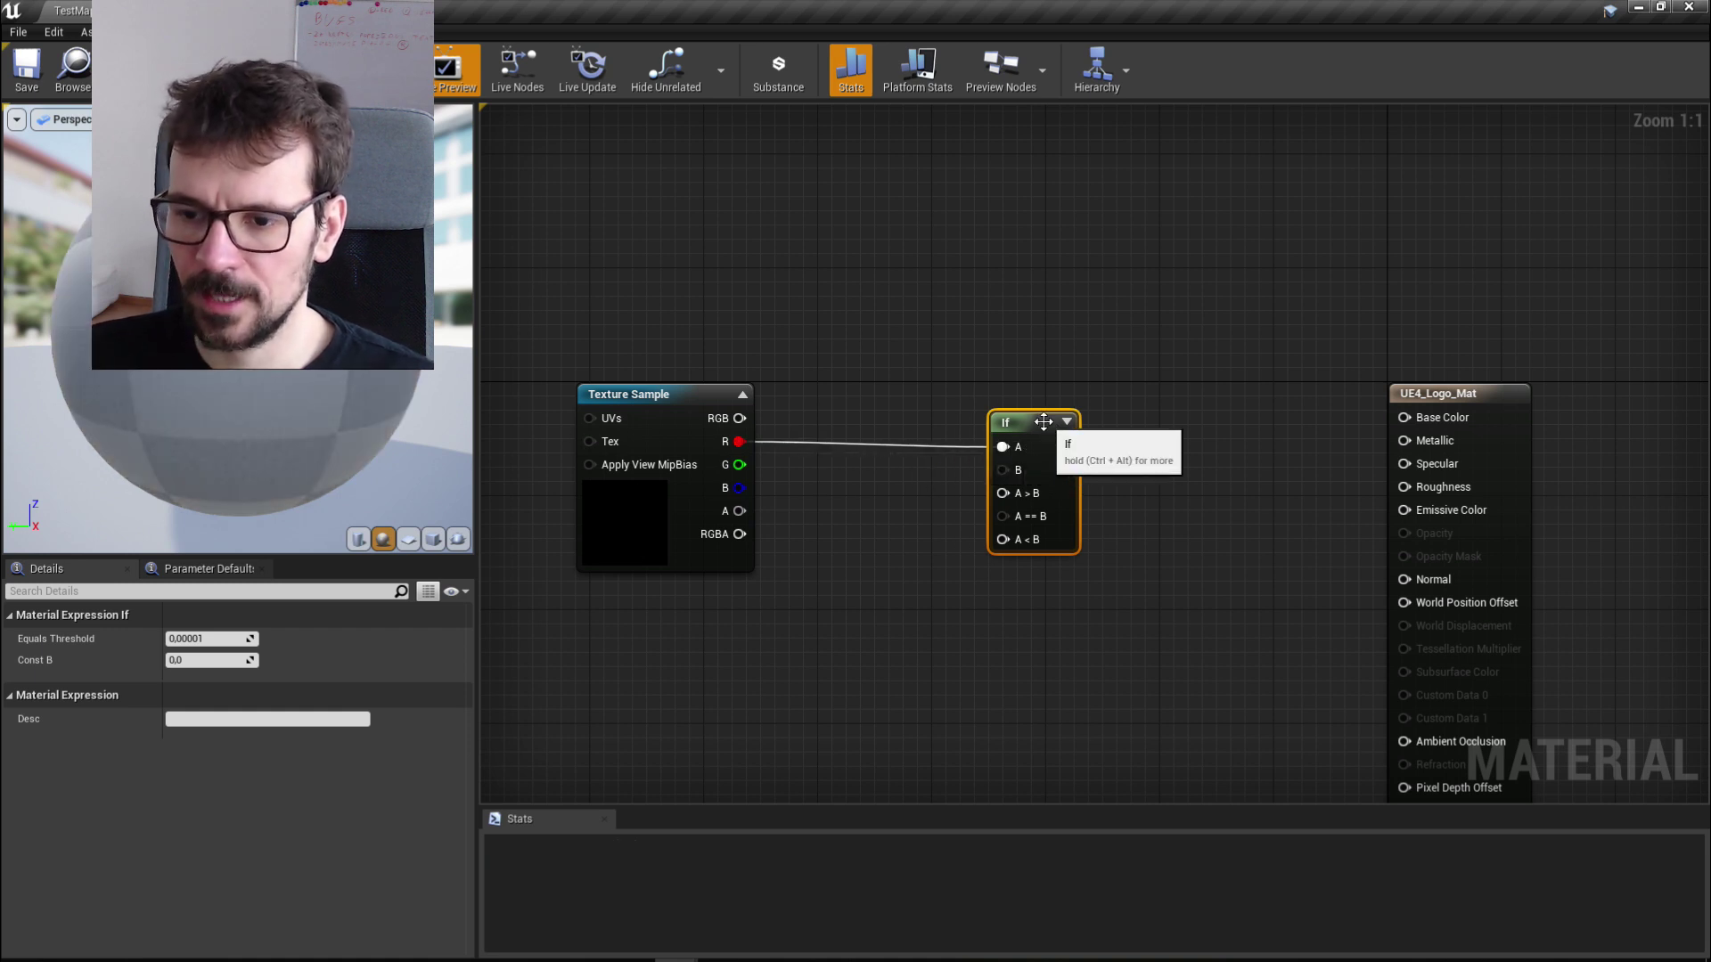
Step: Wire a 0.5 constant into the If node's B and add a black colour constant
{"action": "right_click_drag", "start_coordinate": [920, 604], "coordinate": [974, 606]}
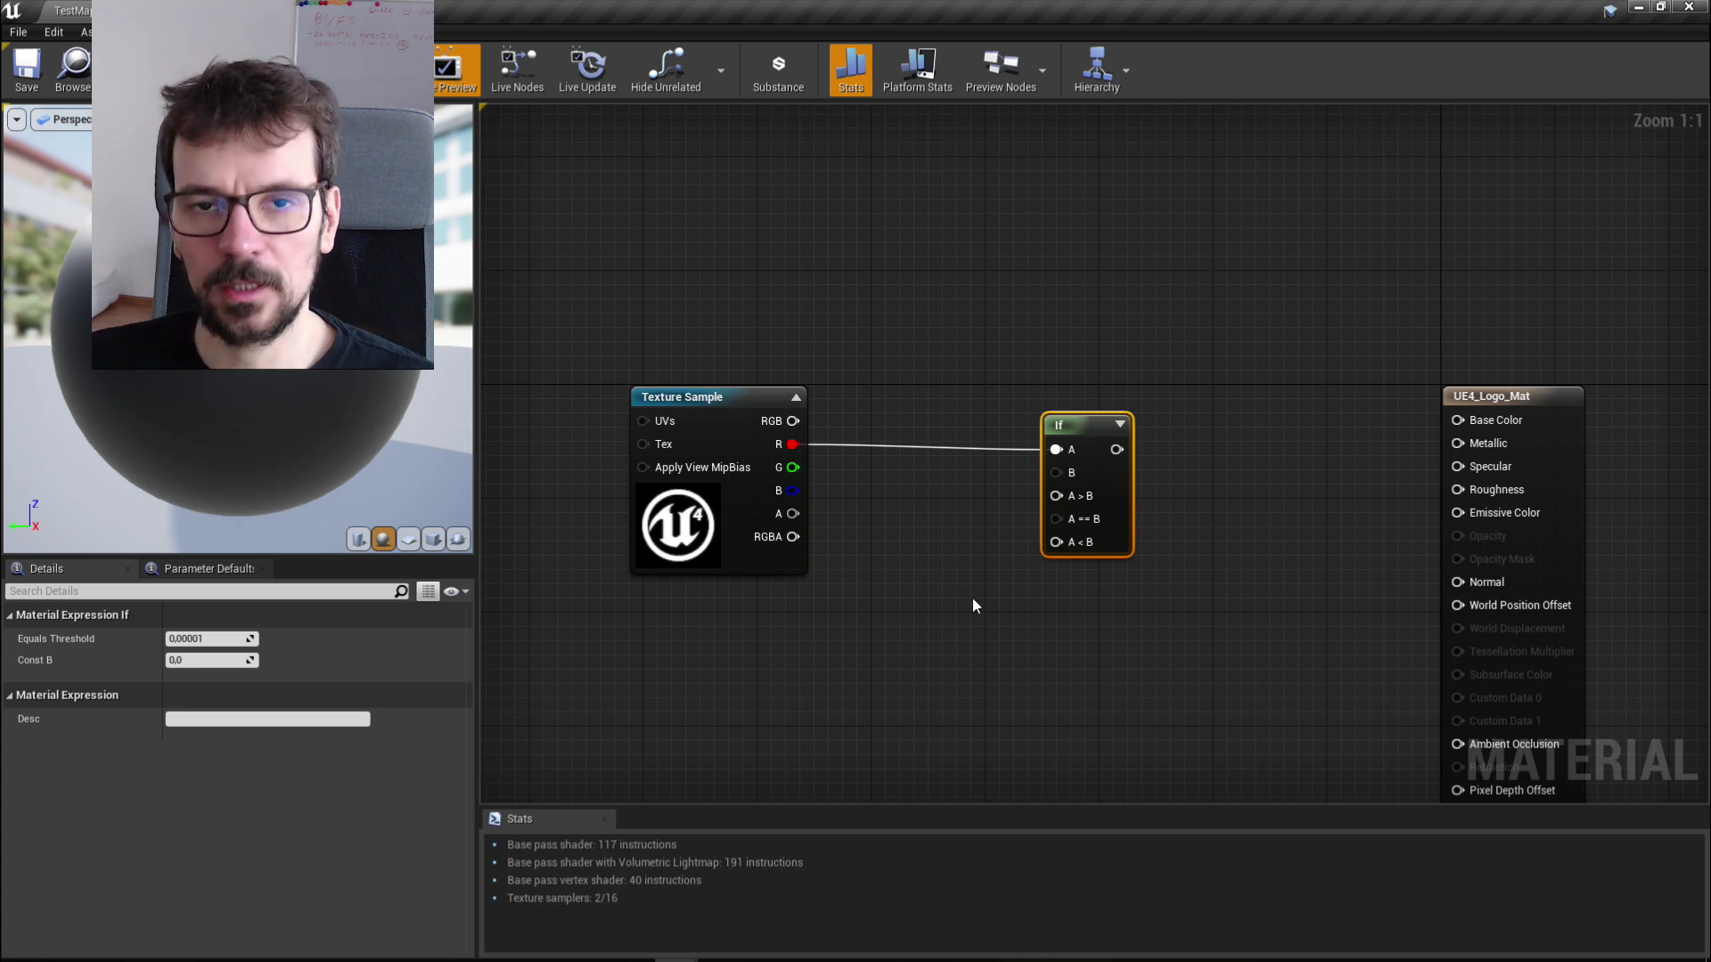
{"action": "left_click", "coordinate": [891, 628]}
{"action": "left_click", "coordinate": [919, 577]}
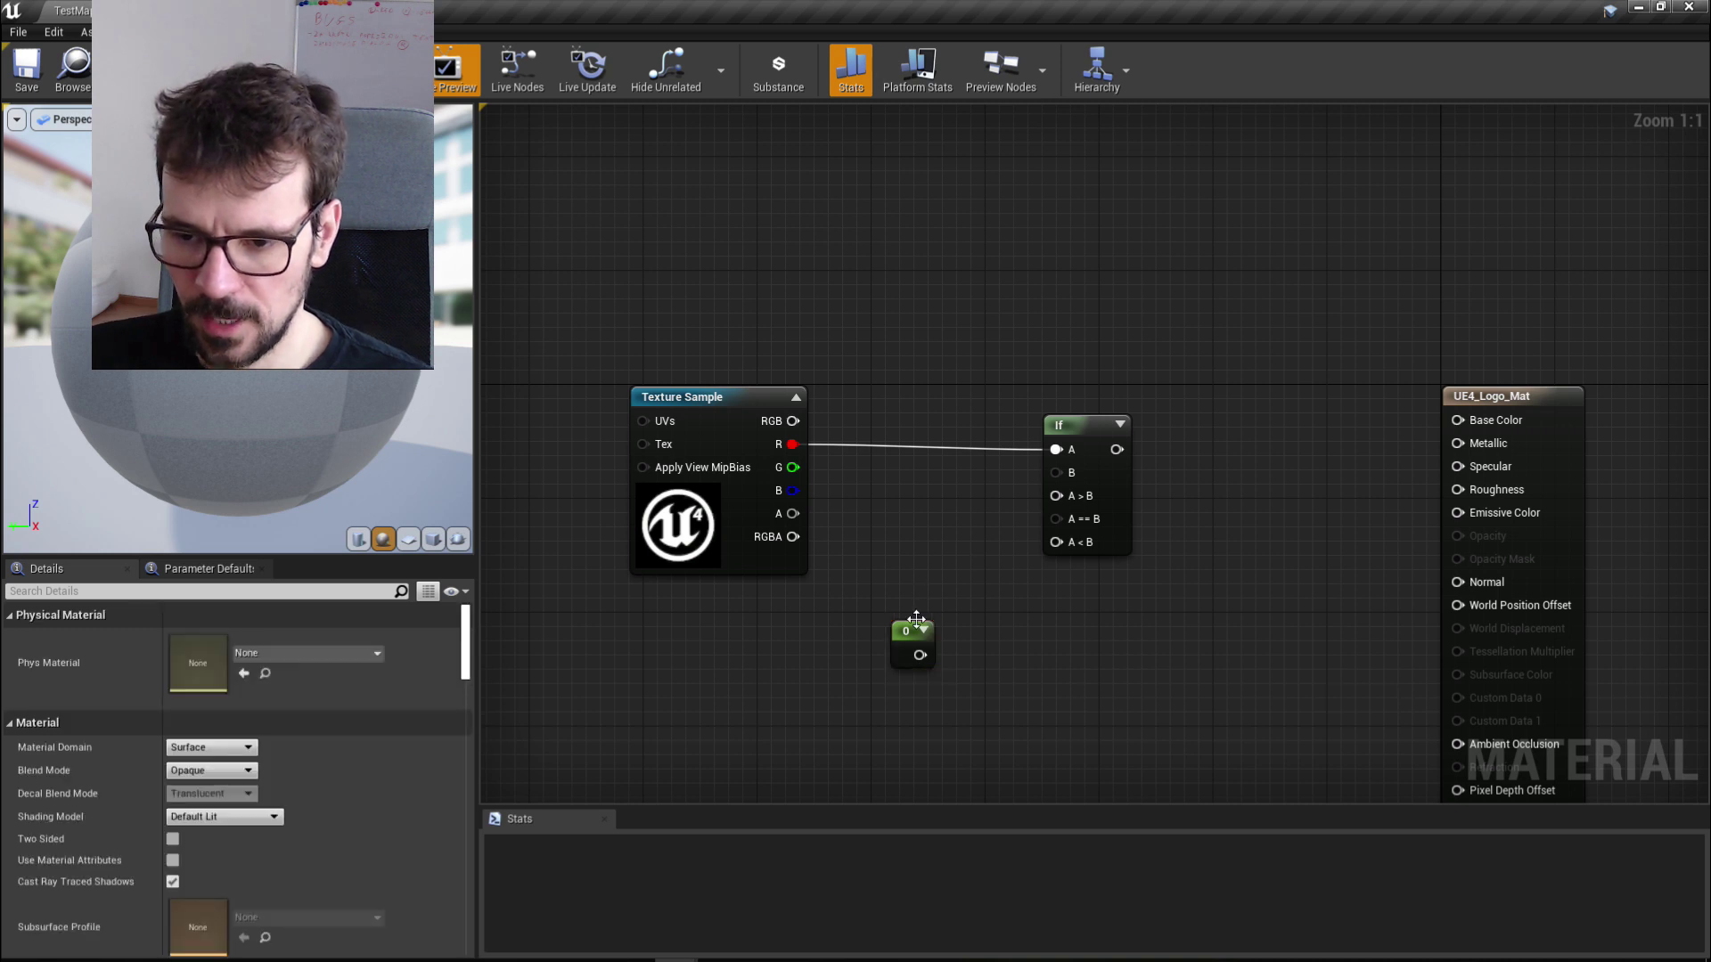
{"action": "left_click", "coordinate": [911, 633]}
{"action": "left_click", "coordinate": [222, 639]}
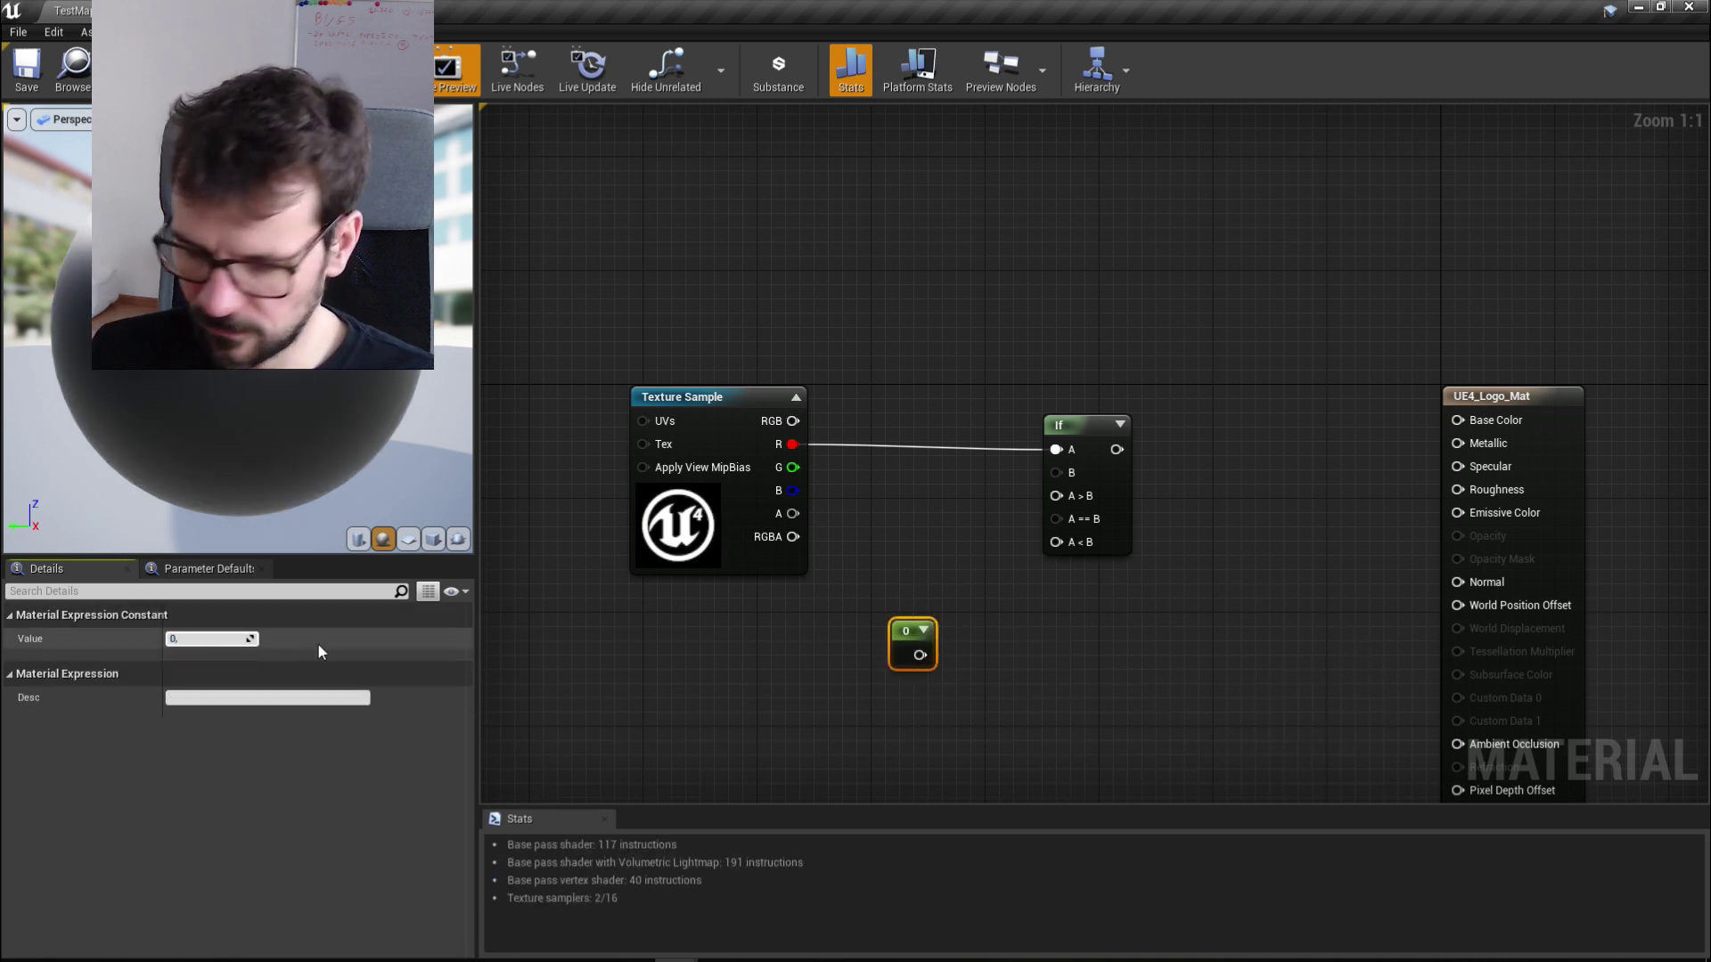
{"action": "type", "text": "0.5"}
{"action": "key", "text": "Return"}
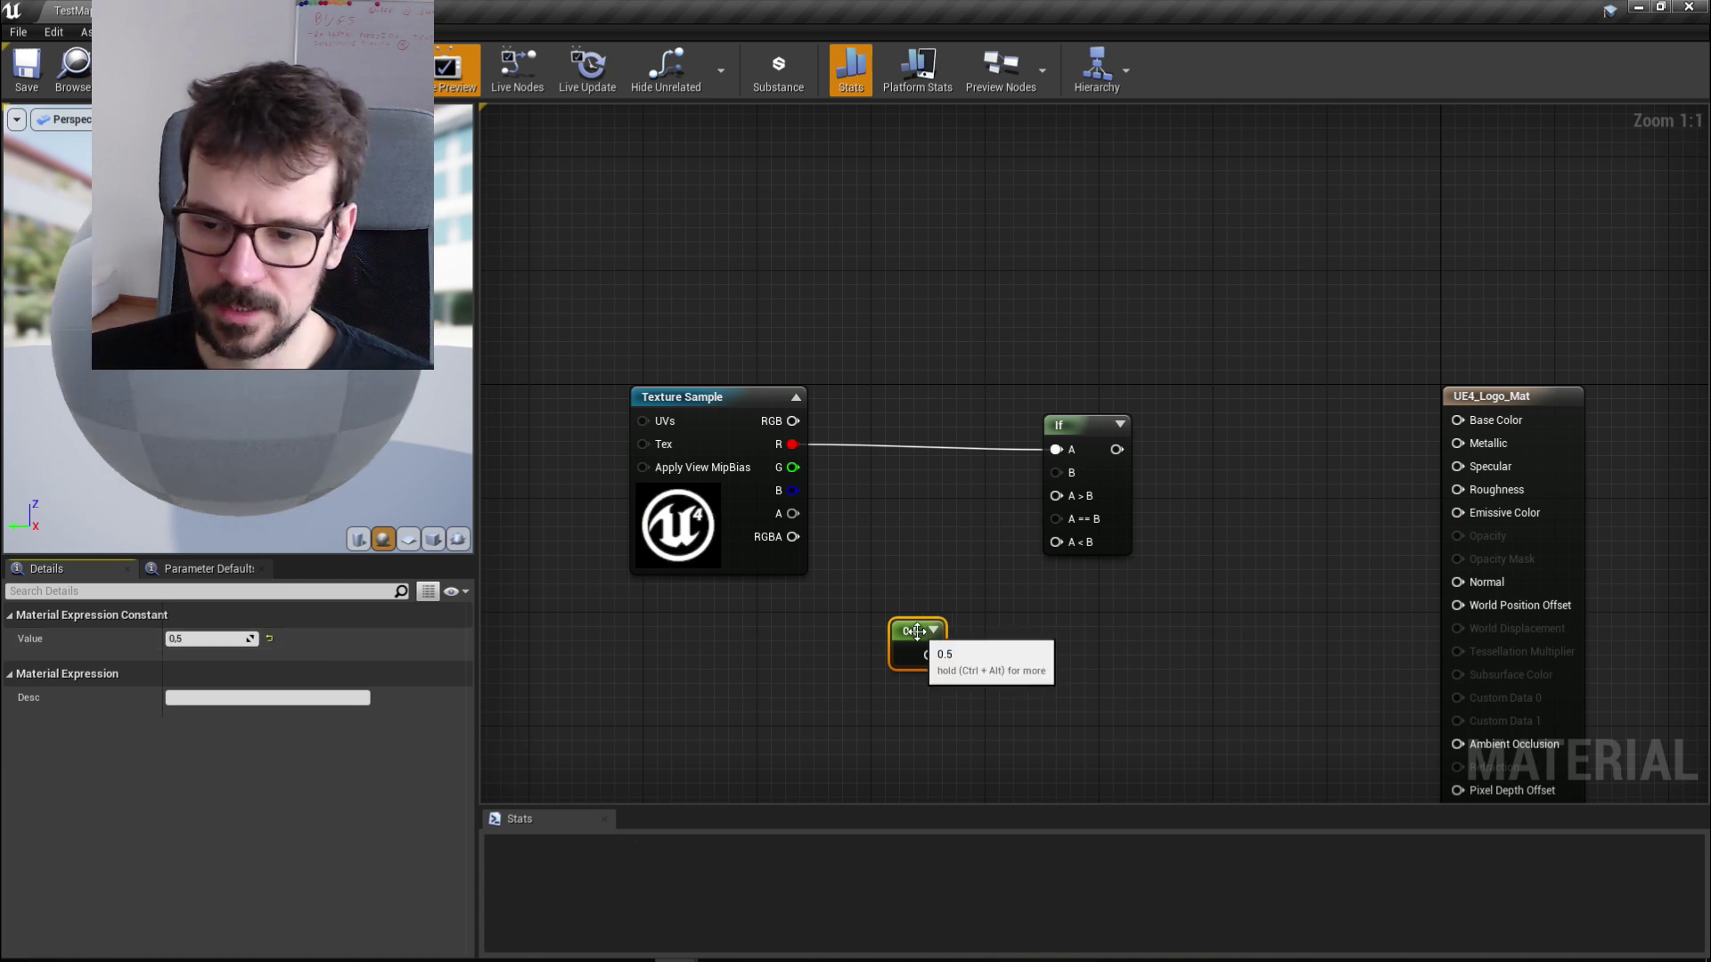
{"action": "left_click_drag", "start_coordinate": [916, 630], "coordinate": [888, 567]}
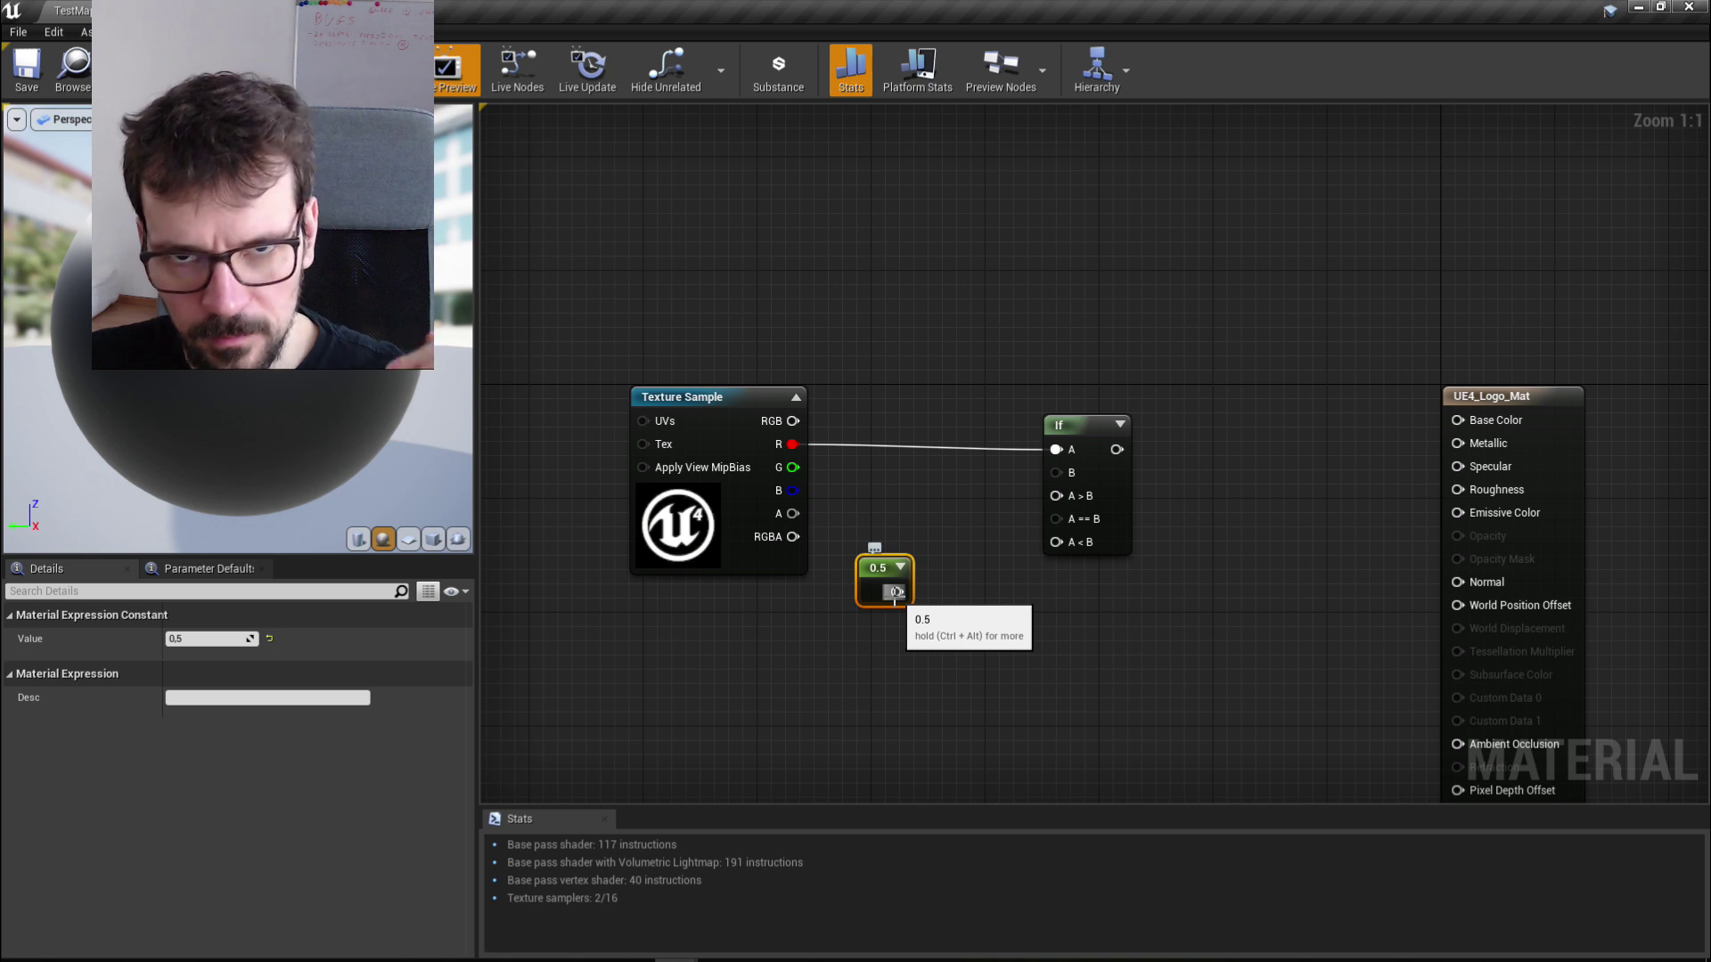
{"action": "left_click_drag", "start_coordinate": [894, 593], "coordinate": [898, 605]}
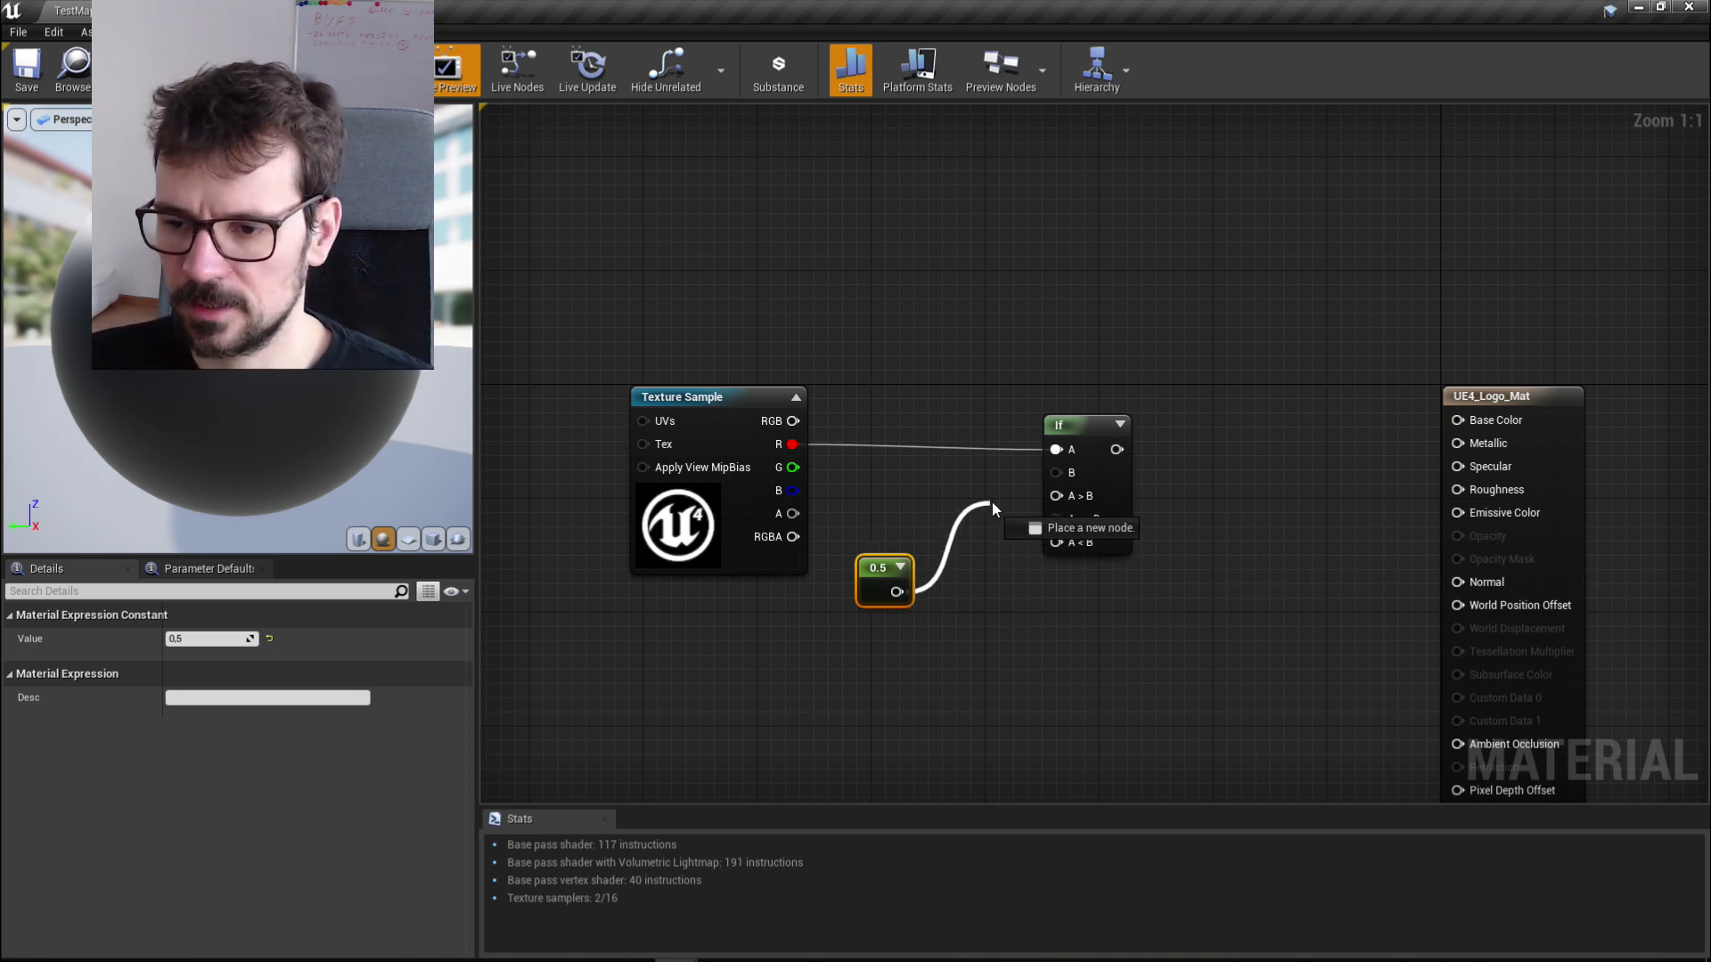
{"action": "left_click_drag", "start_coordinate": [992, 501], "coordinate": [1136, 426]}
{"action": "right_click_drag", "start_coordinate": [976, 344], "coordinate": [995, 448]}
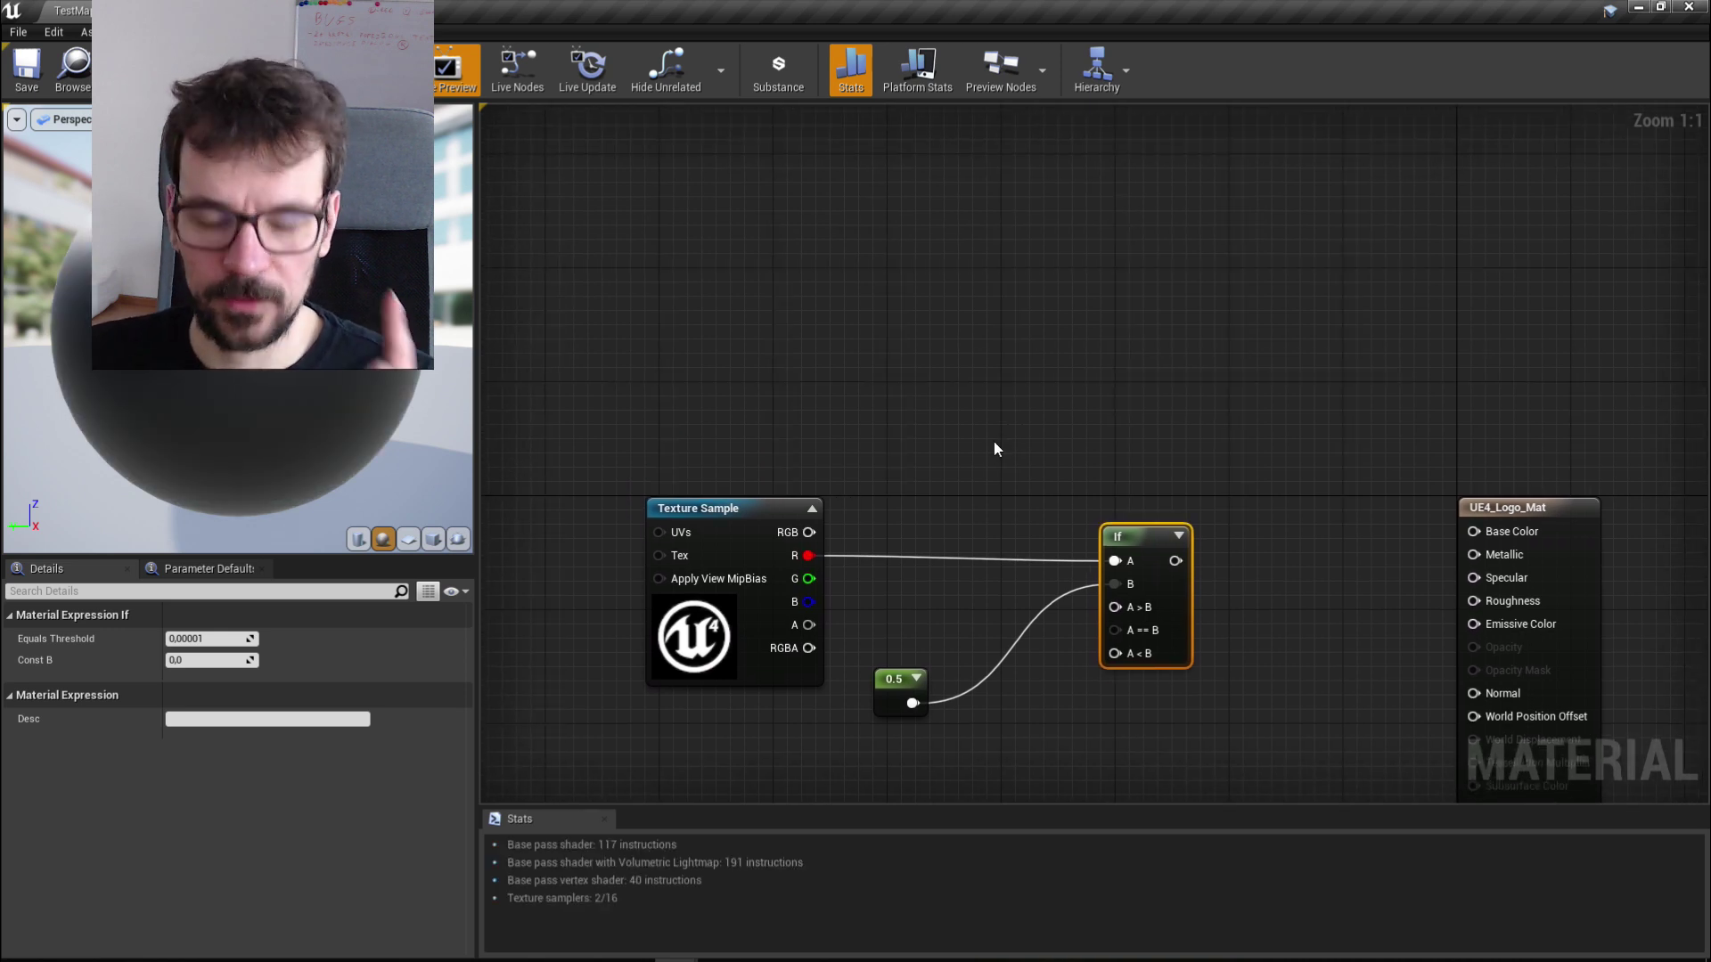
{"action": "left_click", "coordinate": [912, 283]}
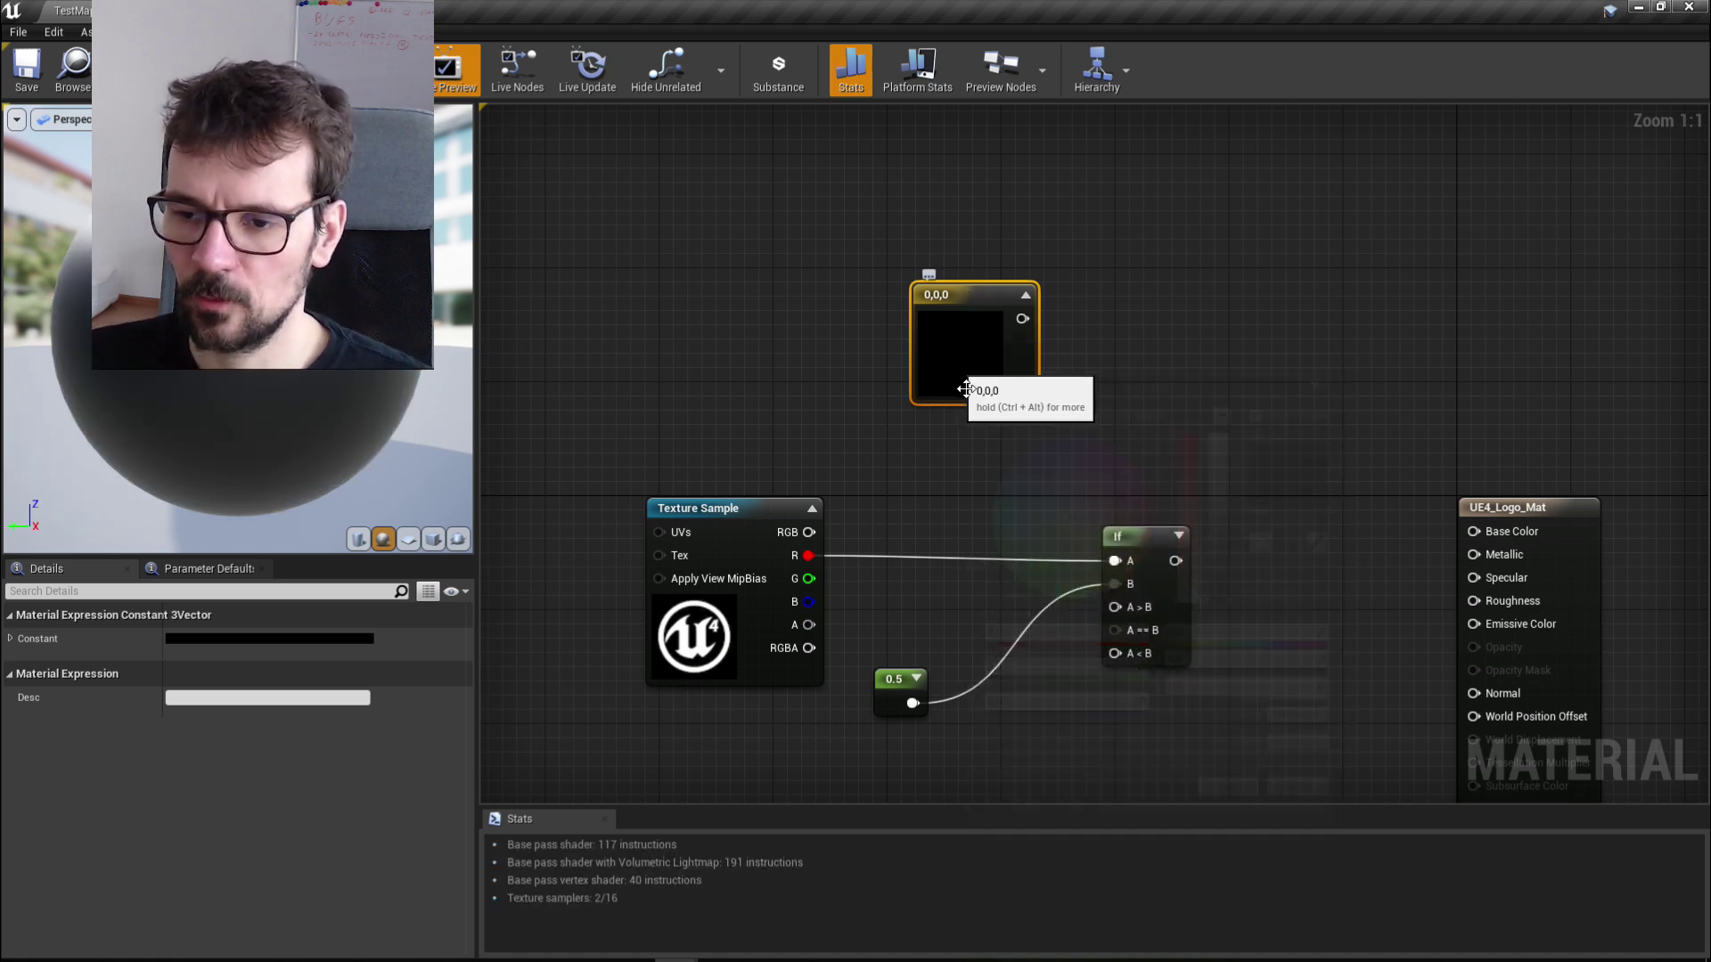
Step: Set the new colour constant to light cyan (0.33, 0.829, 1) and move it above the texture
{"action": "double_click", "coordinate": [968, 355]}
{"action": "left_click", "coordinate": [1026, 490]}
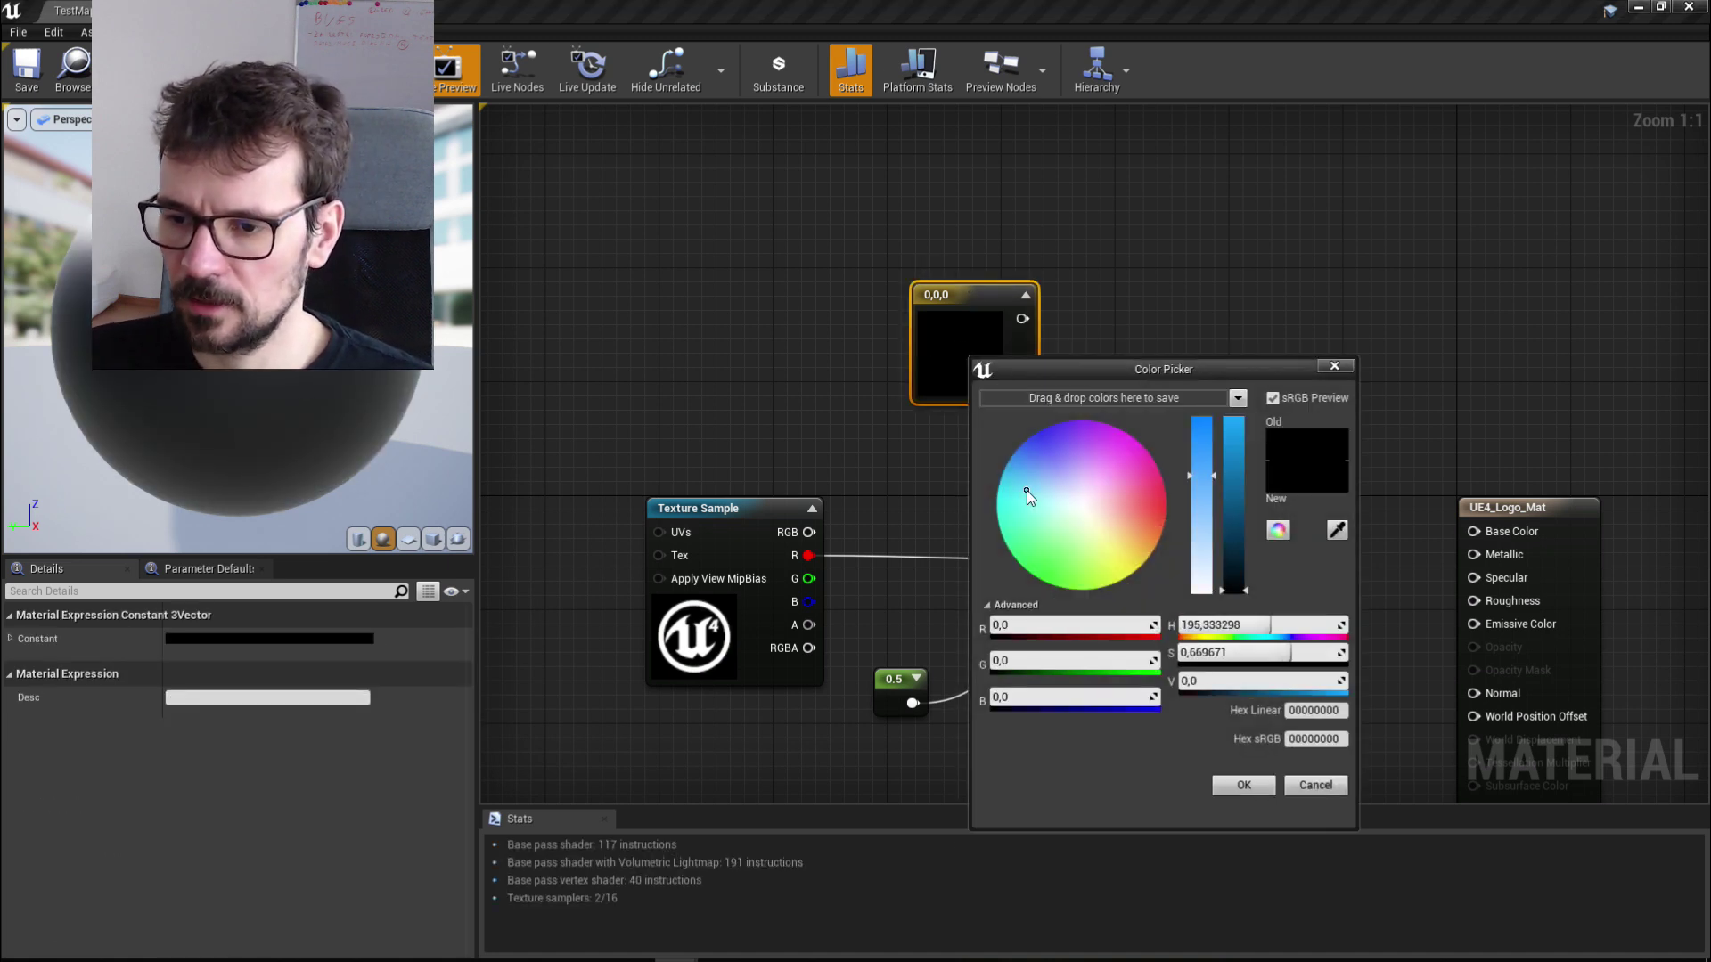
{"action": "left_click", "coordinate": [1244, 786]}
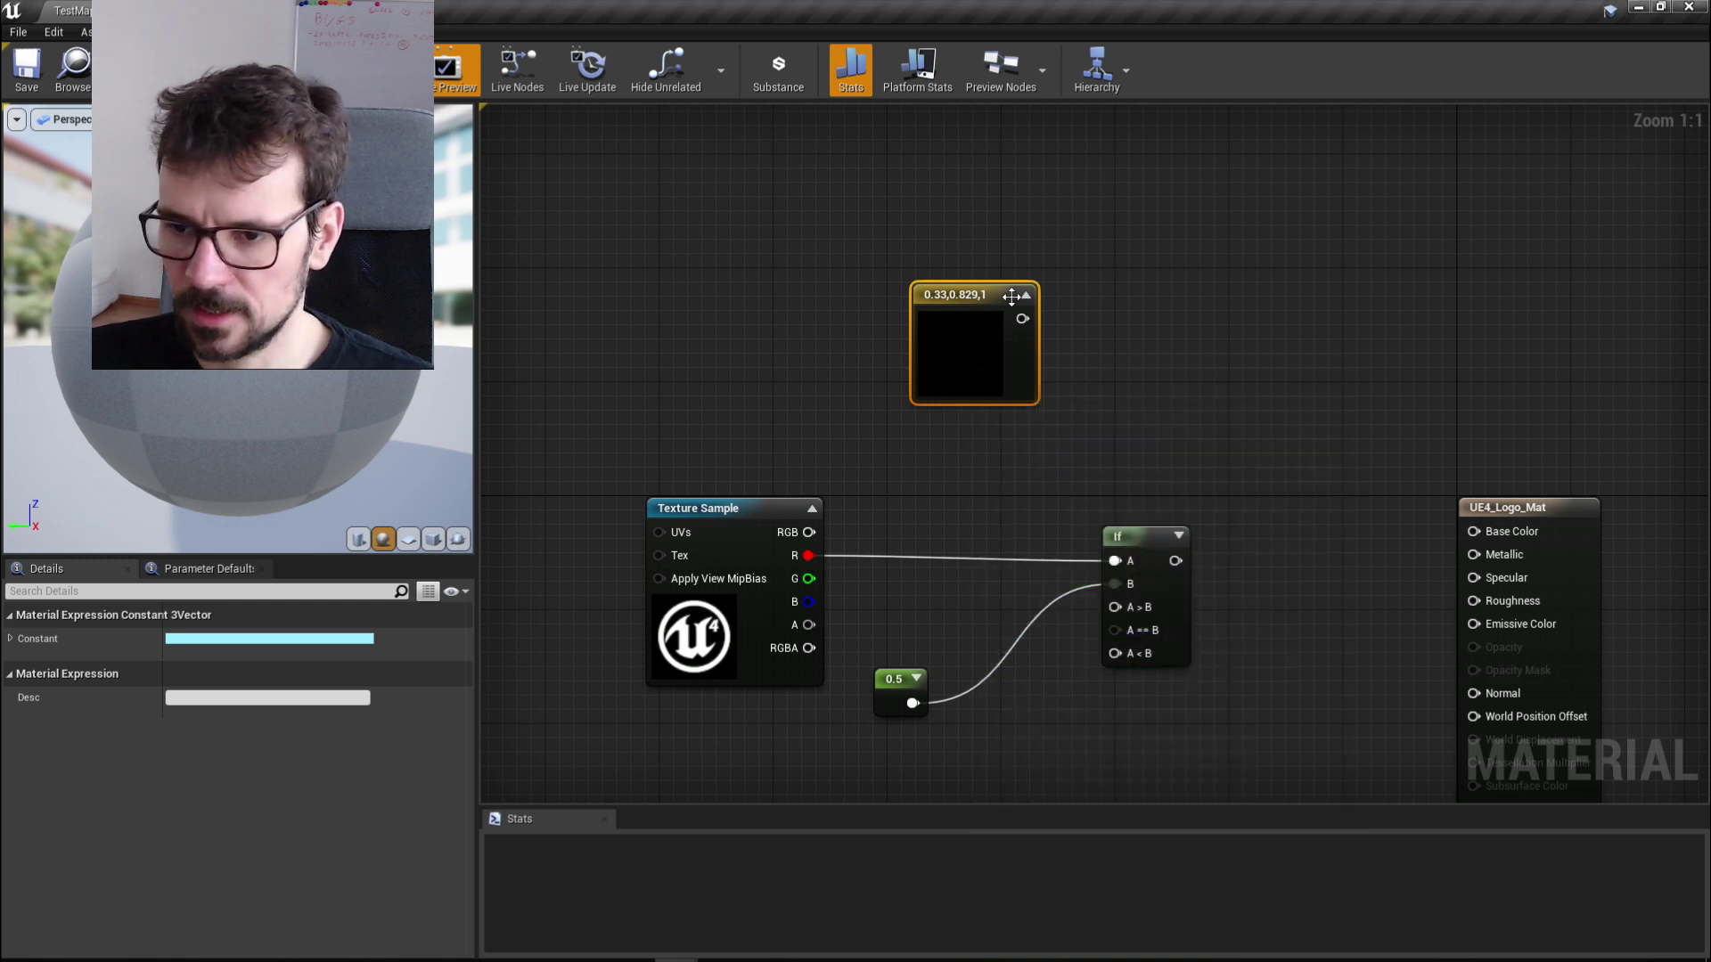
{"action": "left_click_drag", "start_coordinate": [984, 295], "coordinate": [818, 259]}
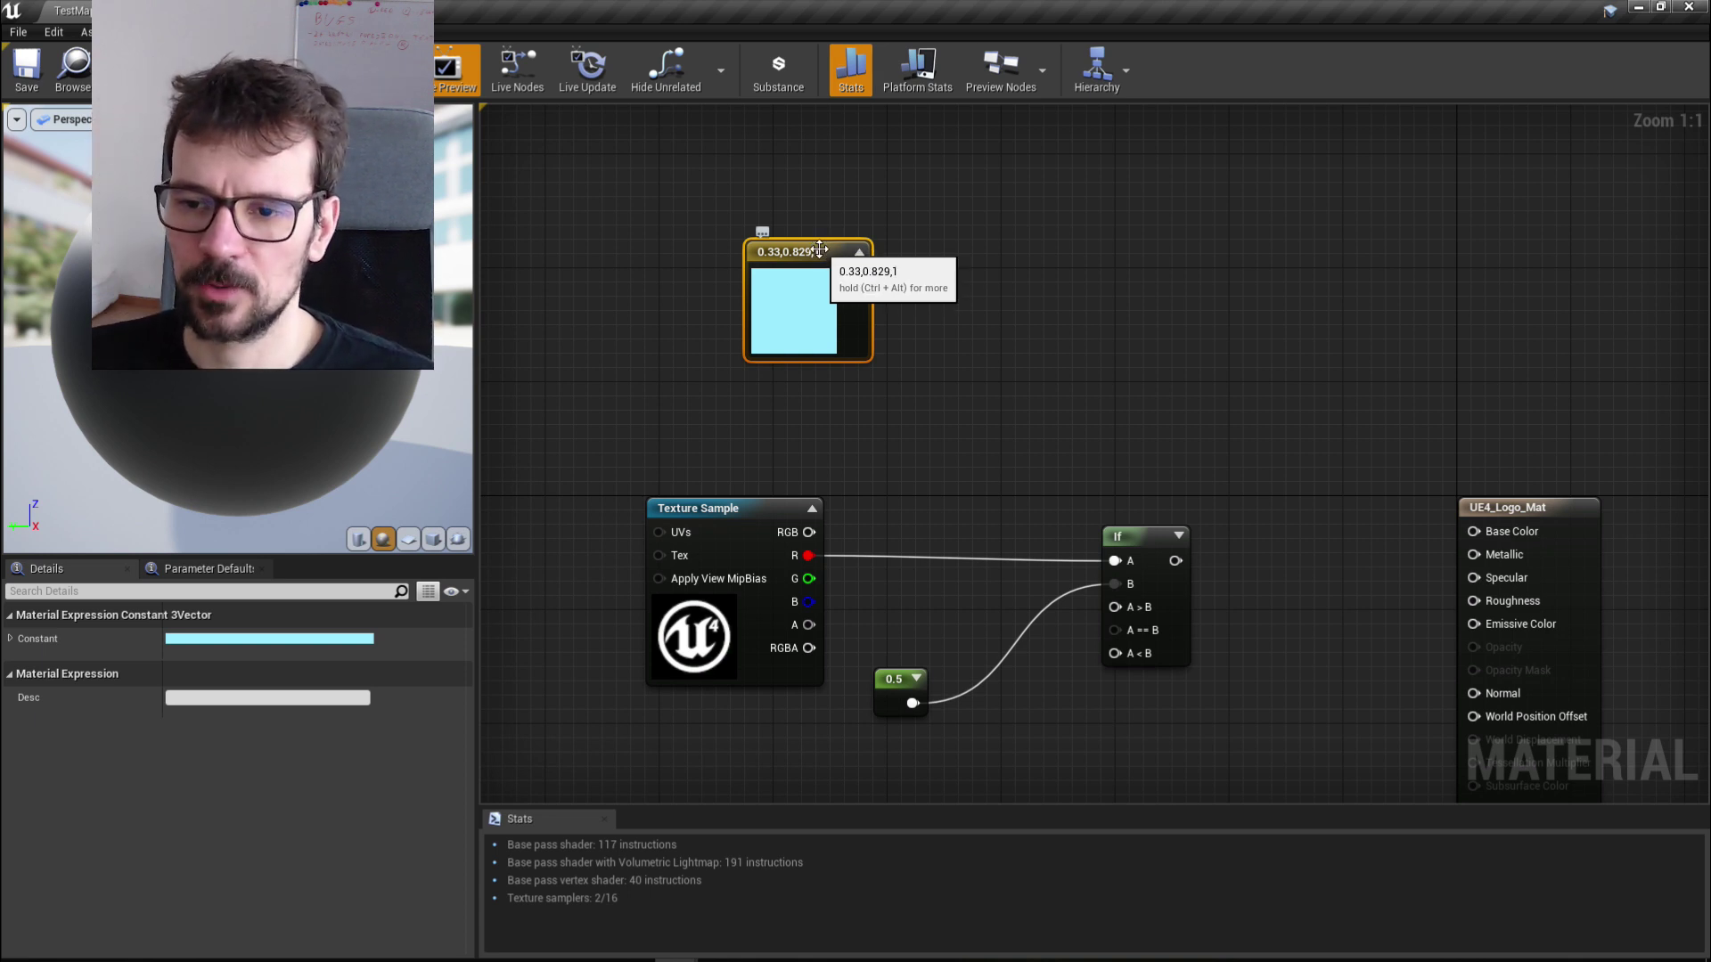
{"action": "right_click", "coordinate": [820, 250]}
Step: Convert the cyan constant to a vector parameter named Color1
{"action": "left_click", "coordinate": [849, 261]}
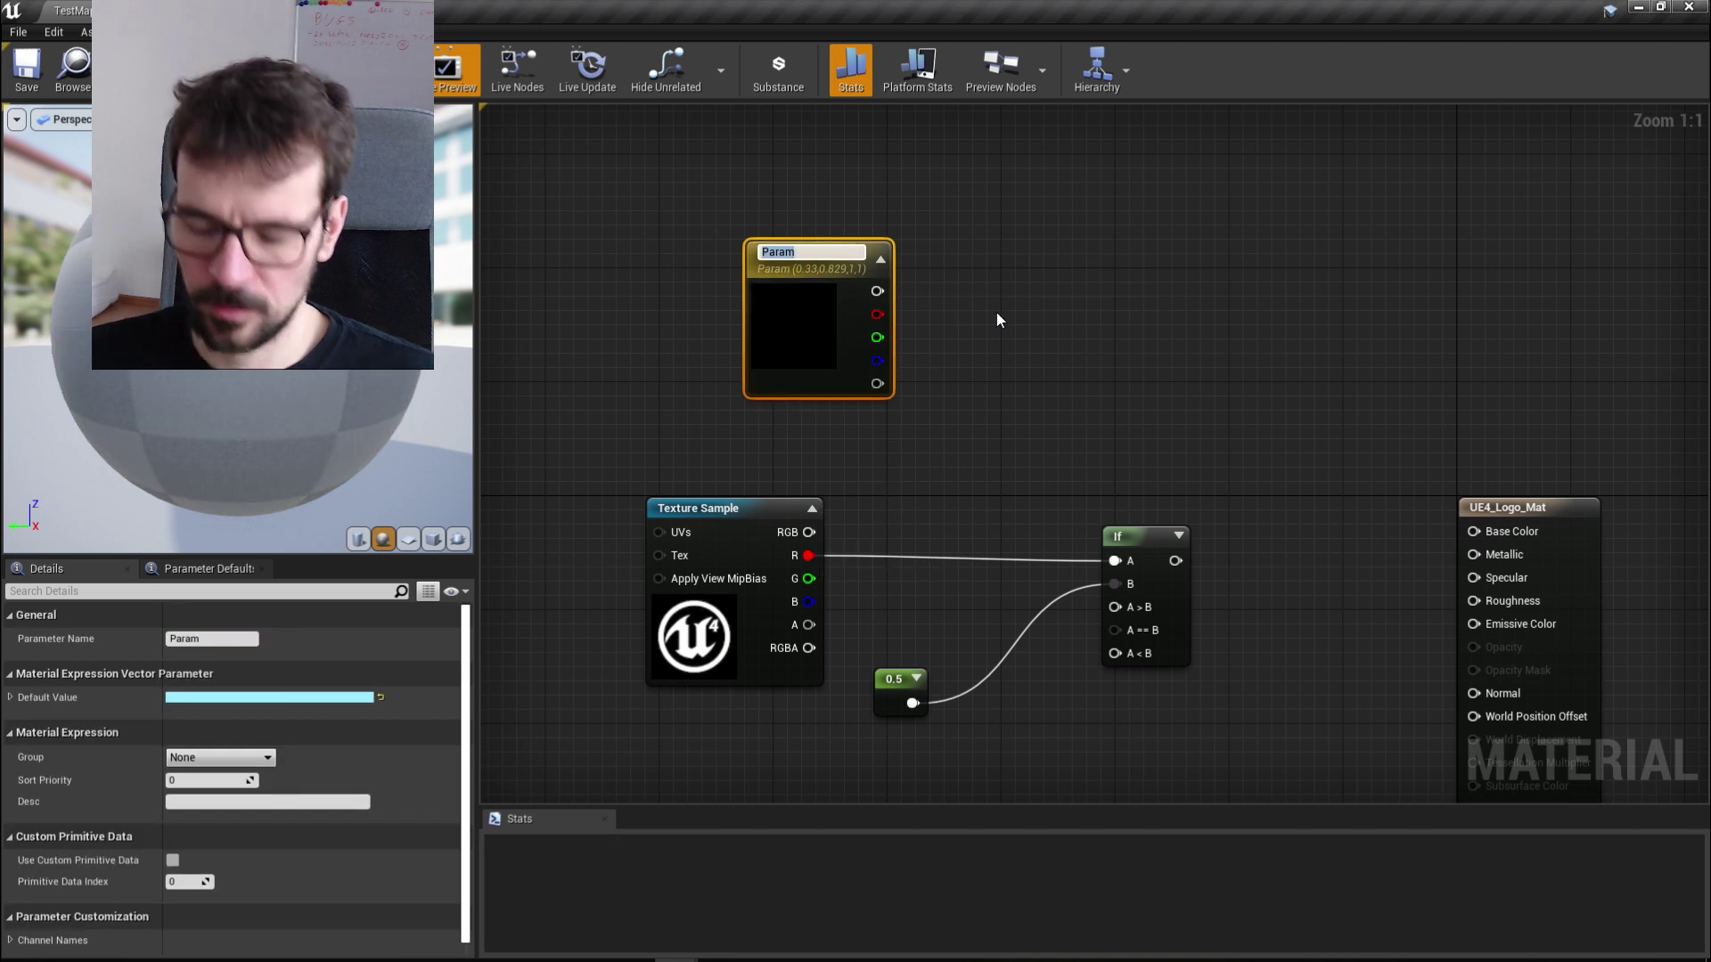
{"action": "type", "text": "C"}
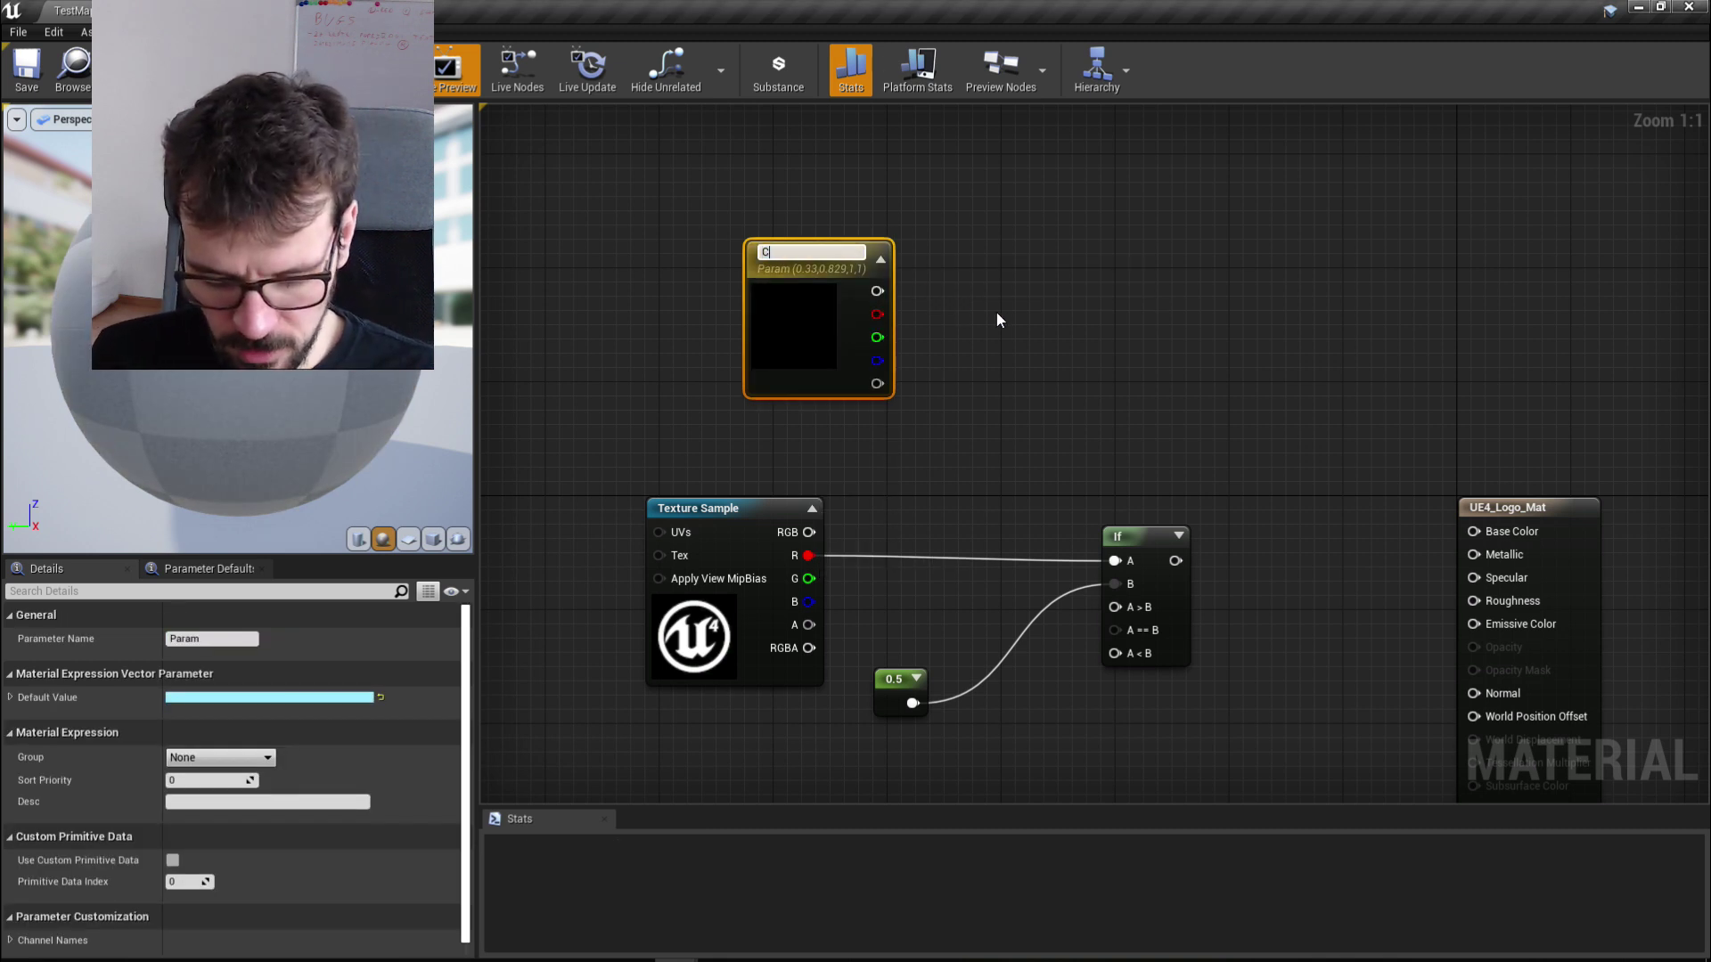
{"action": "type", "text": "olor1"}
{"action": "key", "text": "Return"}
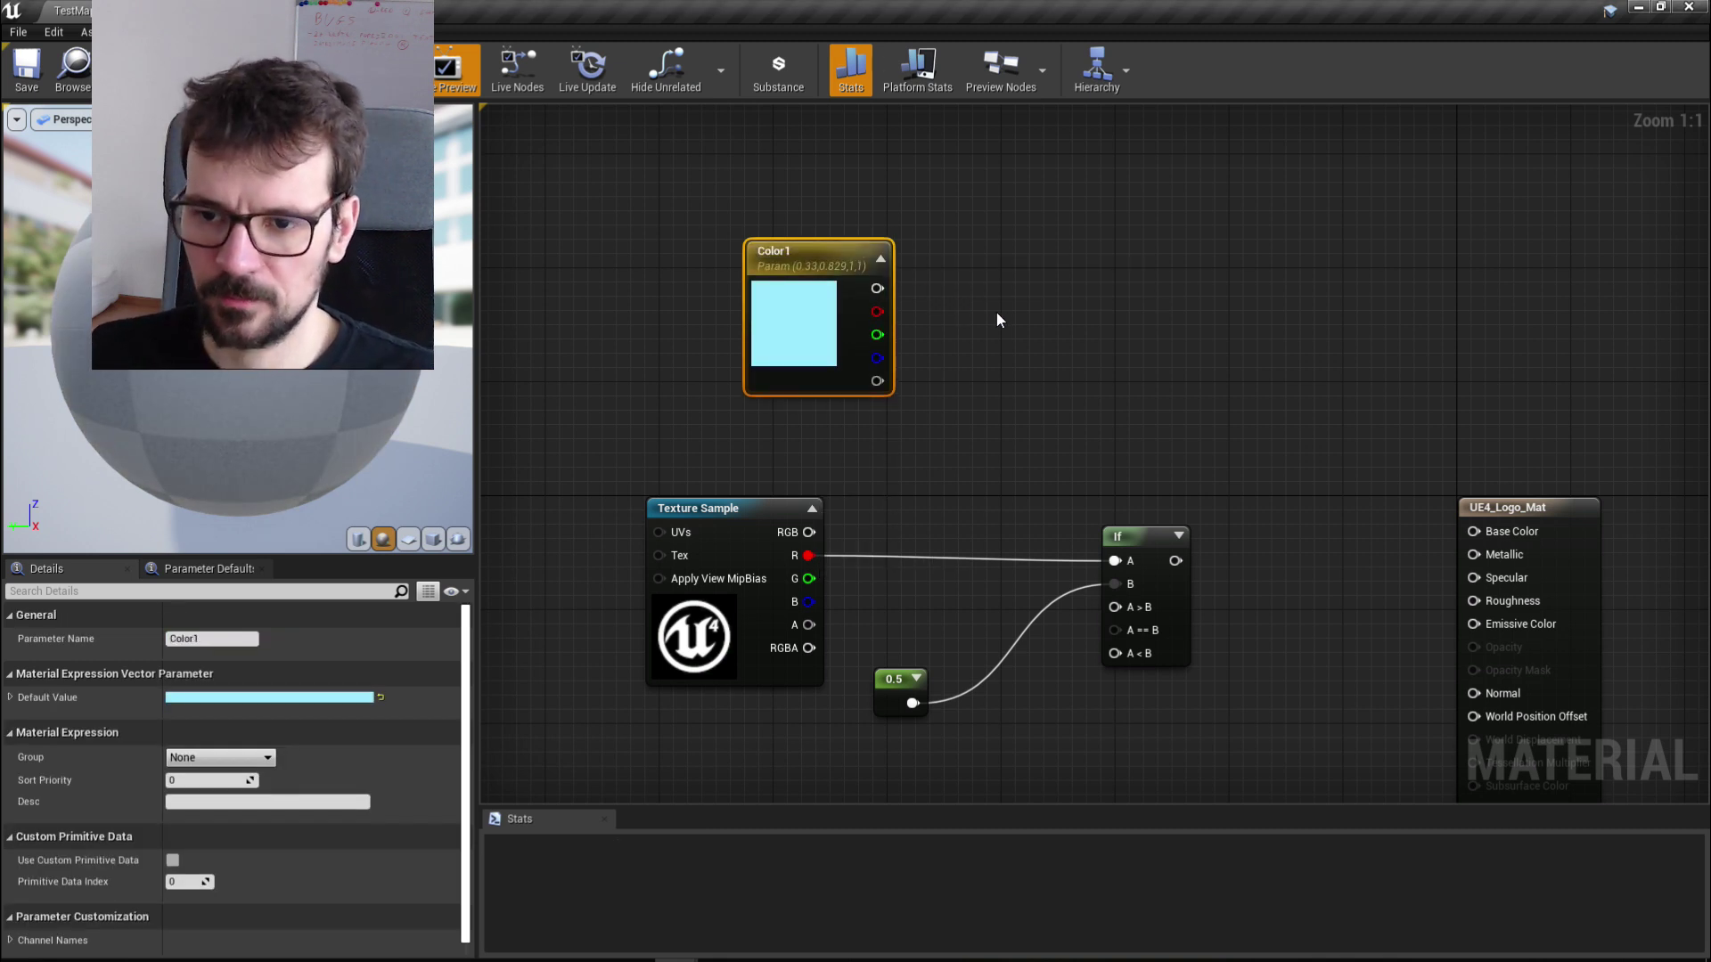
{"action": "left_click", "coordinate": [996, 312]}
{"action": "left_click", "coordinate": [838, 276]}
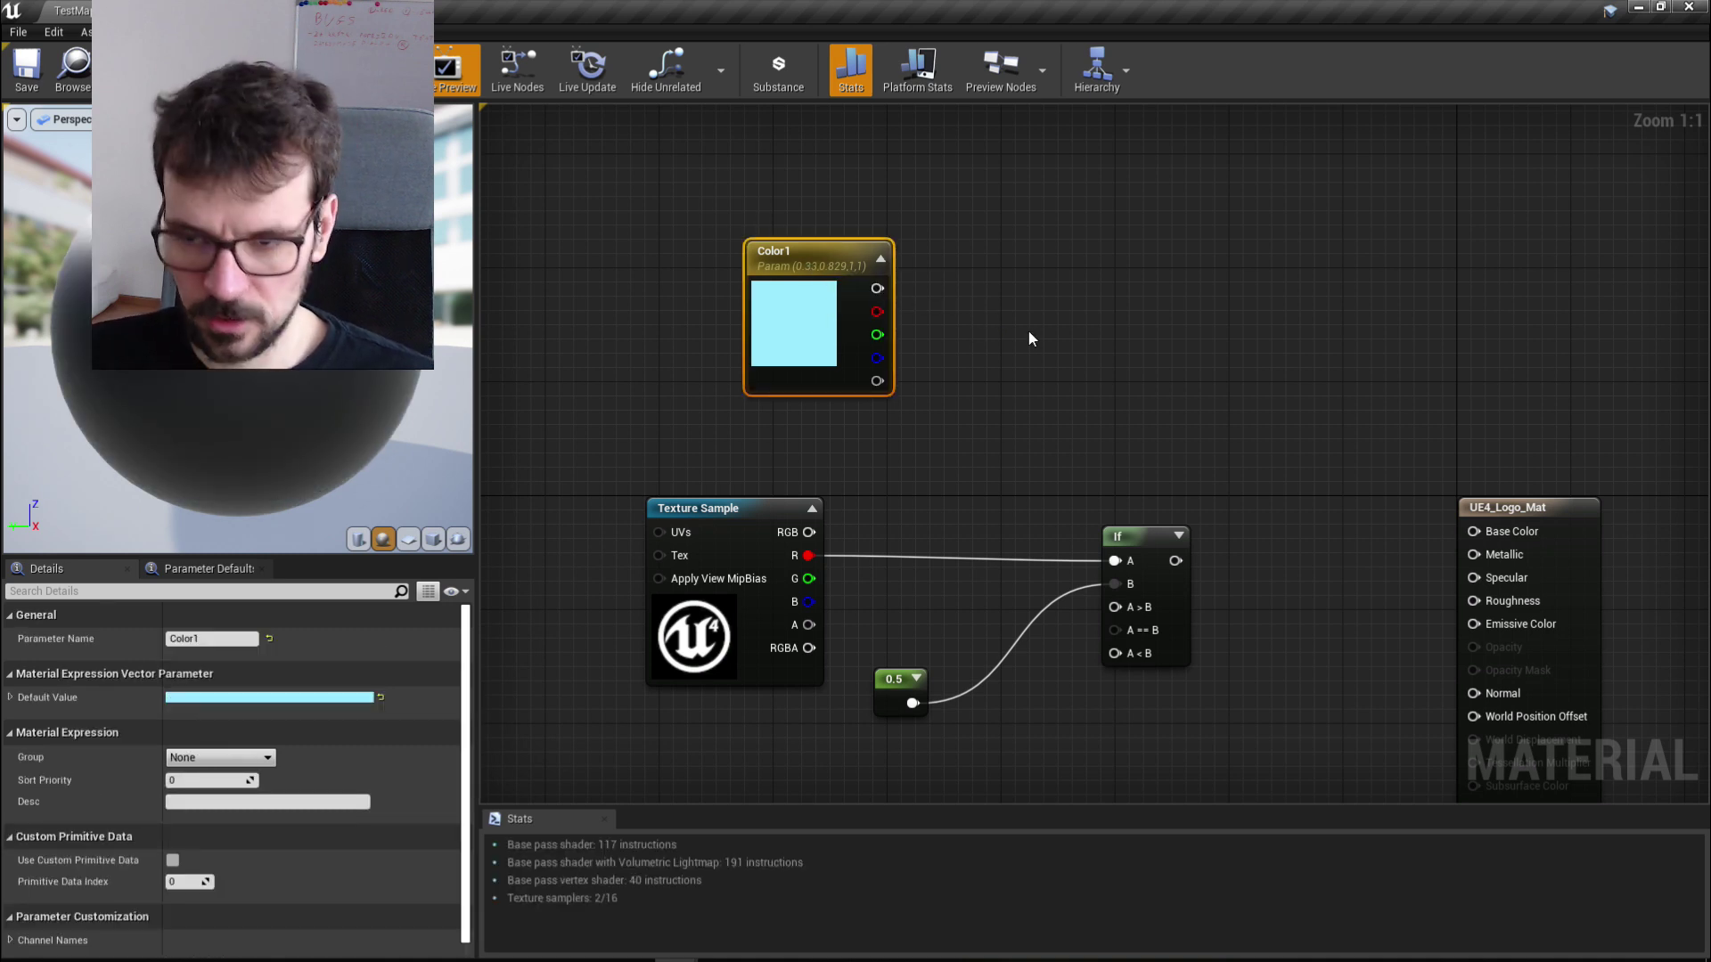
Step: Paste a duplicate of Color1 and rename it Color2
{"action": "left_click", "coordinate": [1048, 308]}
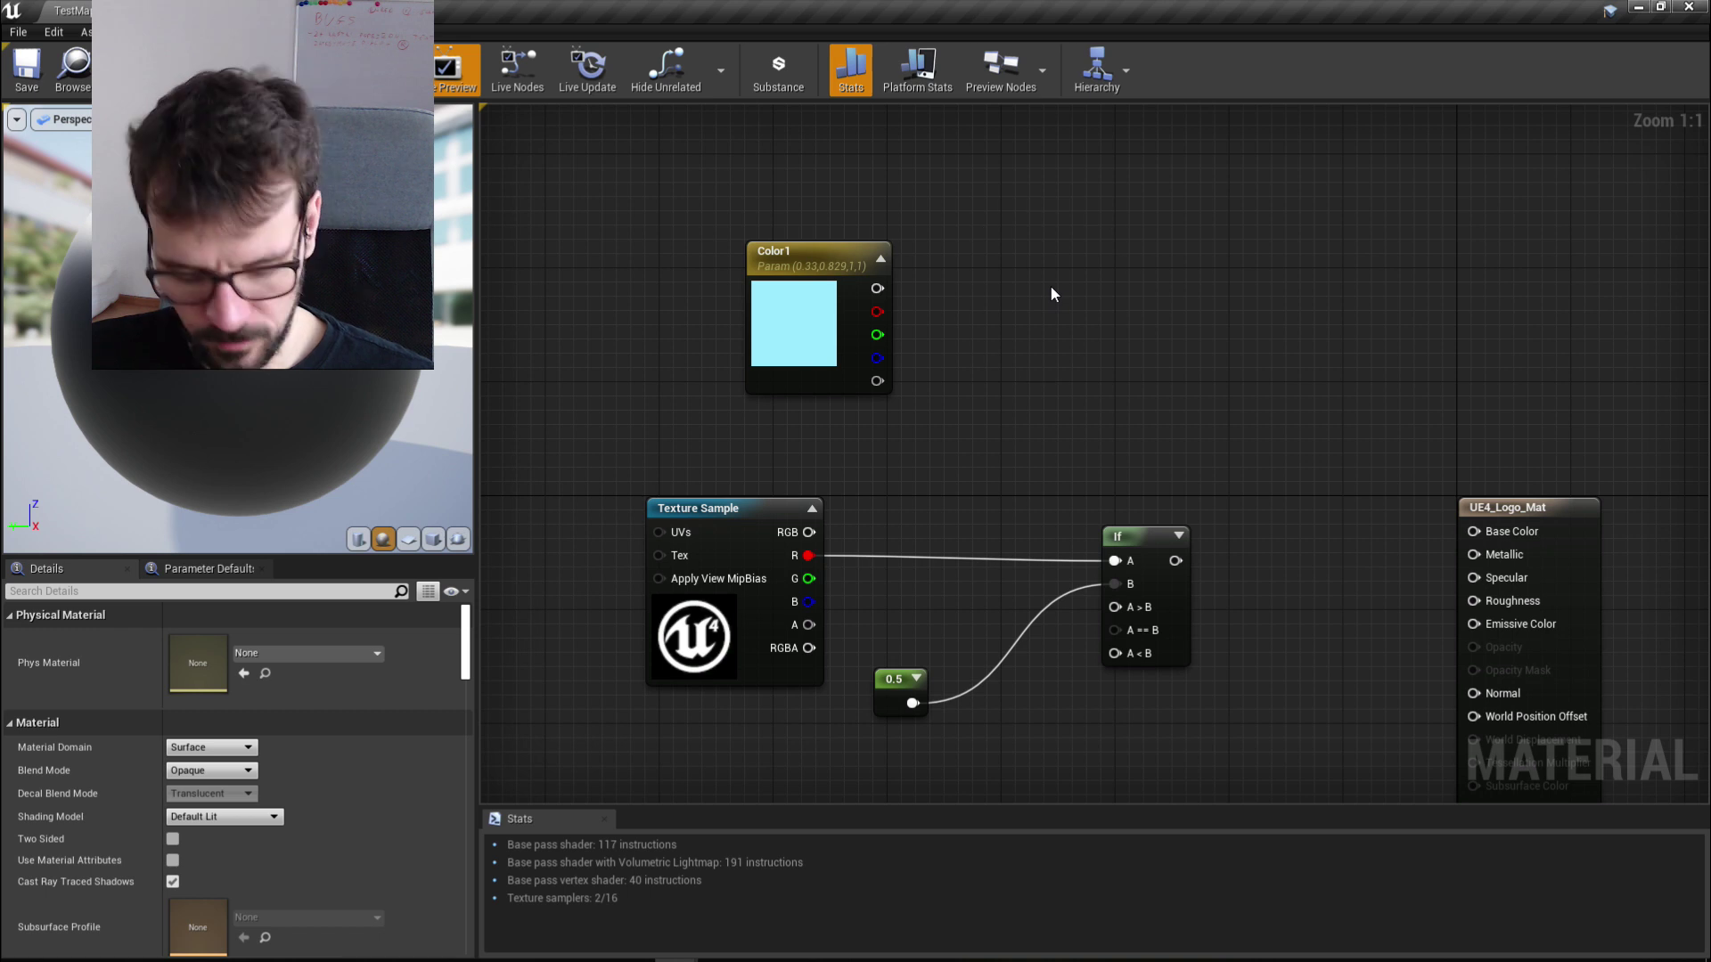
{"action": "key", "text": "ctrl+v"}
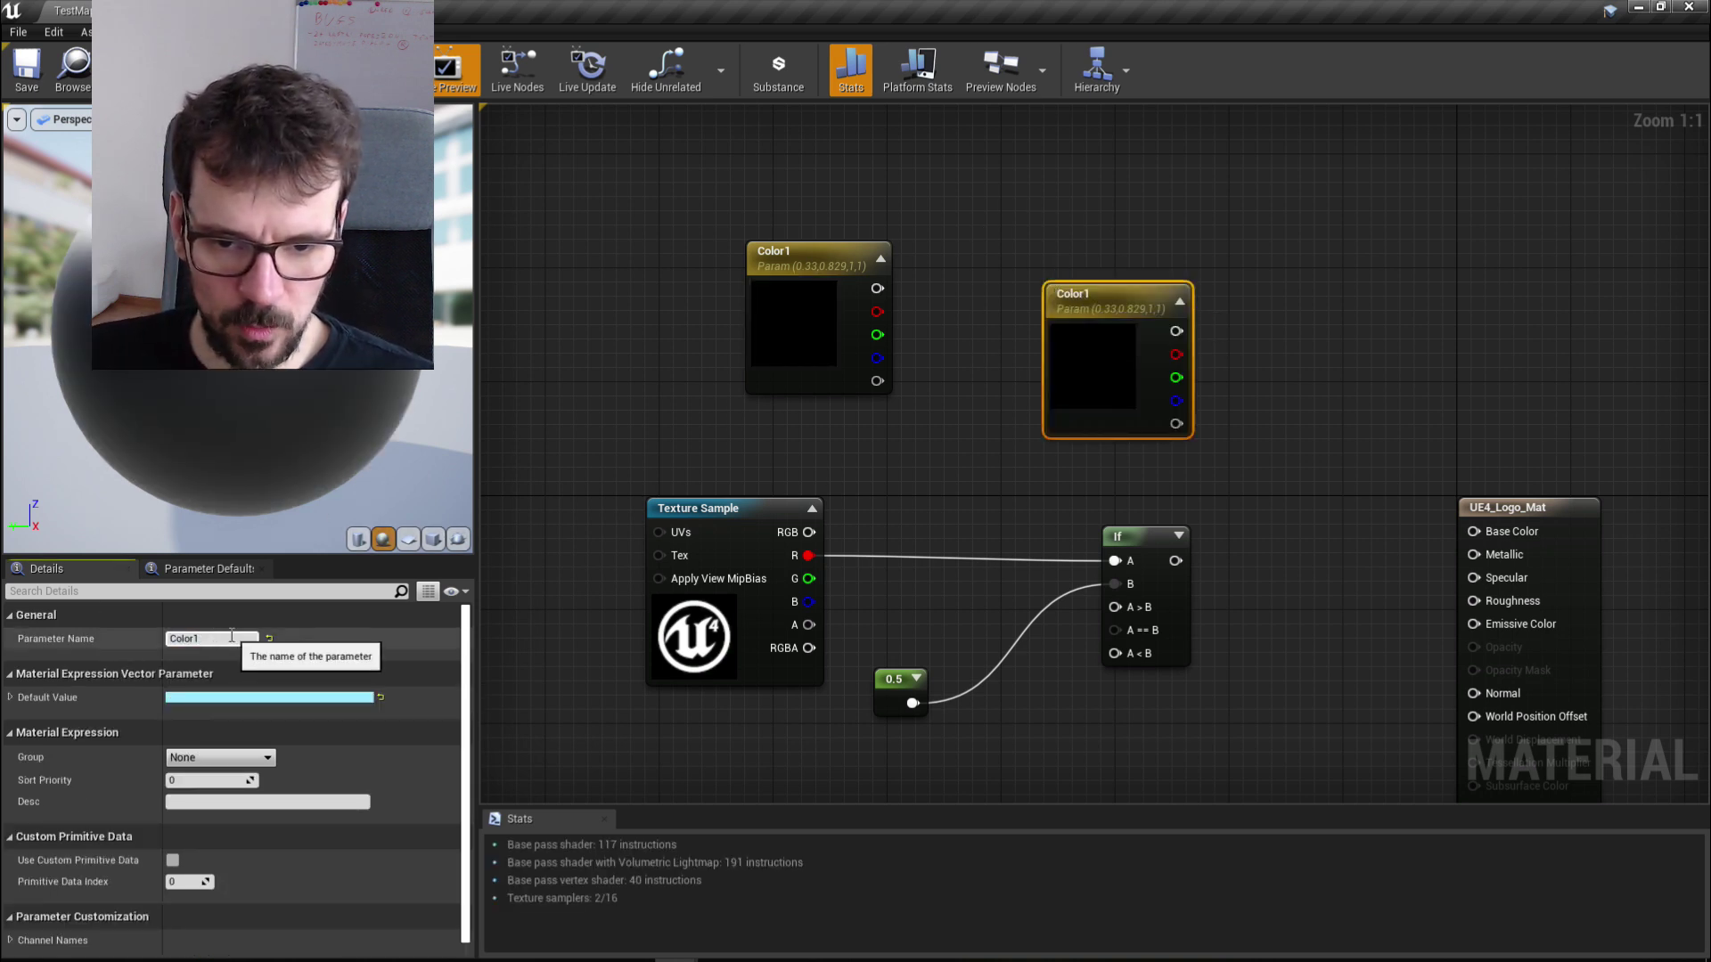
{"action": "key", "text": "BackSpace"}
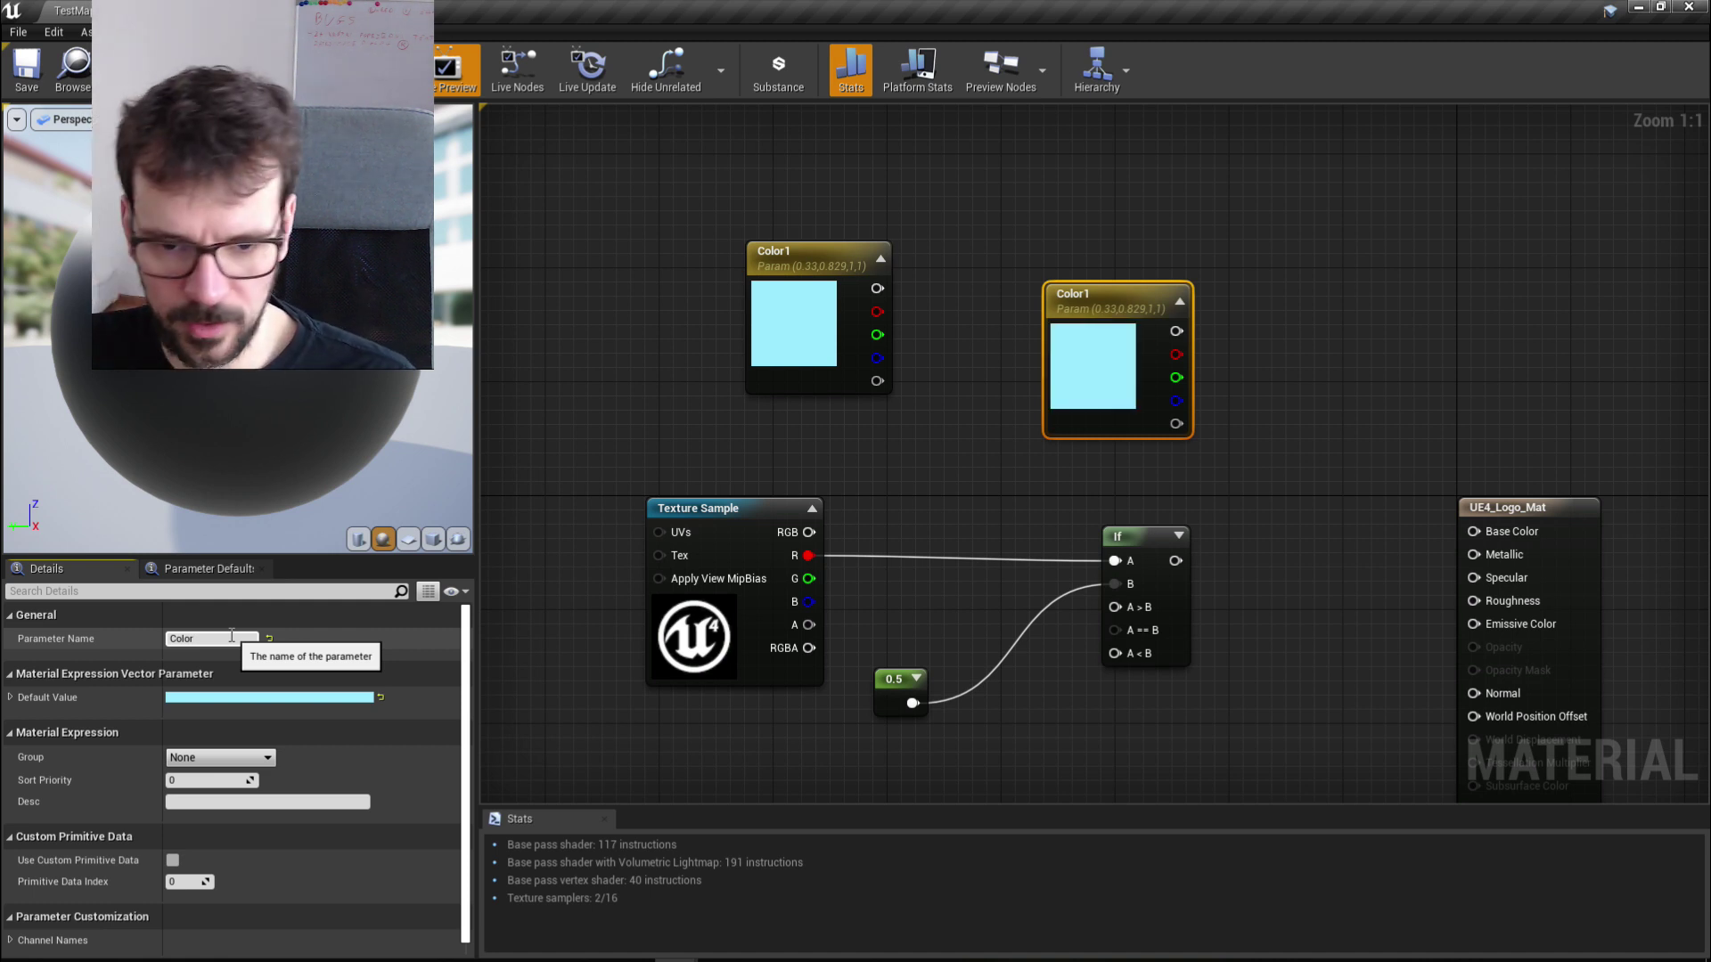
{"action": "type", "text": "2"}
{"action": "key", "text": "Return"}
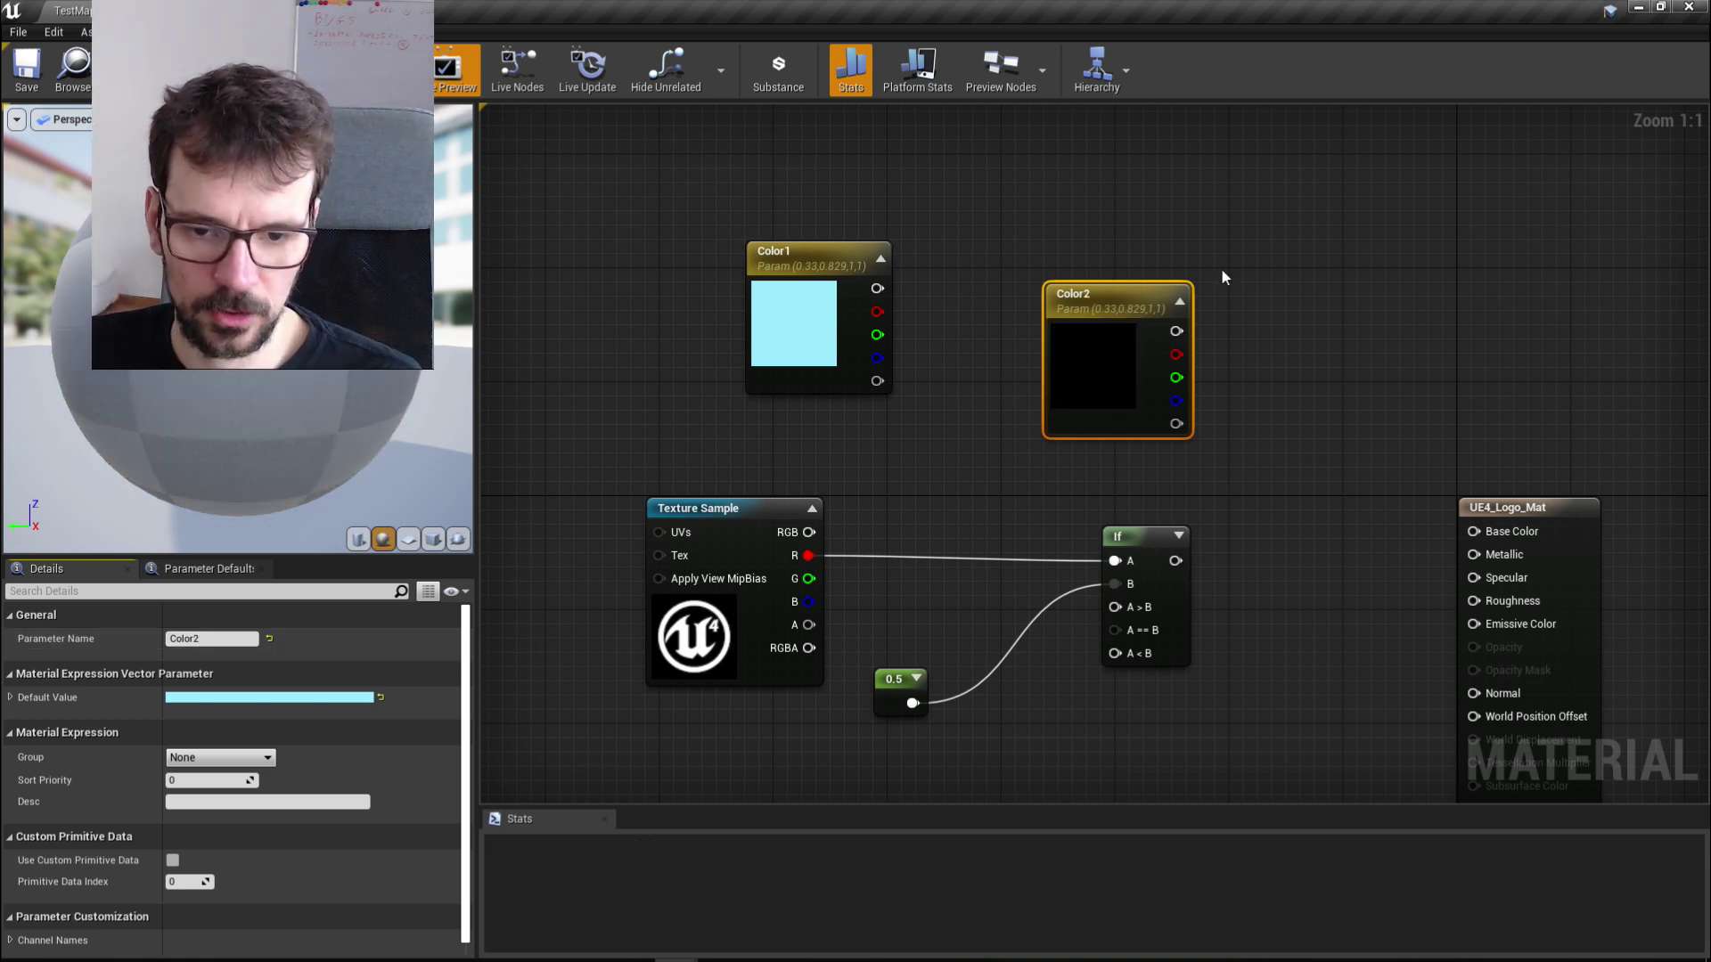
{"action": "left_click_drag", "start_coordinate": [1126, 300], "coordinate": [1083, 286]}
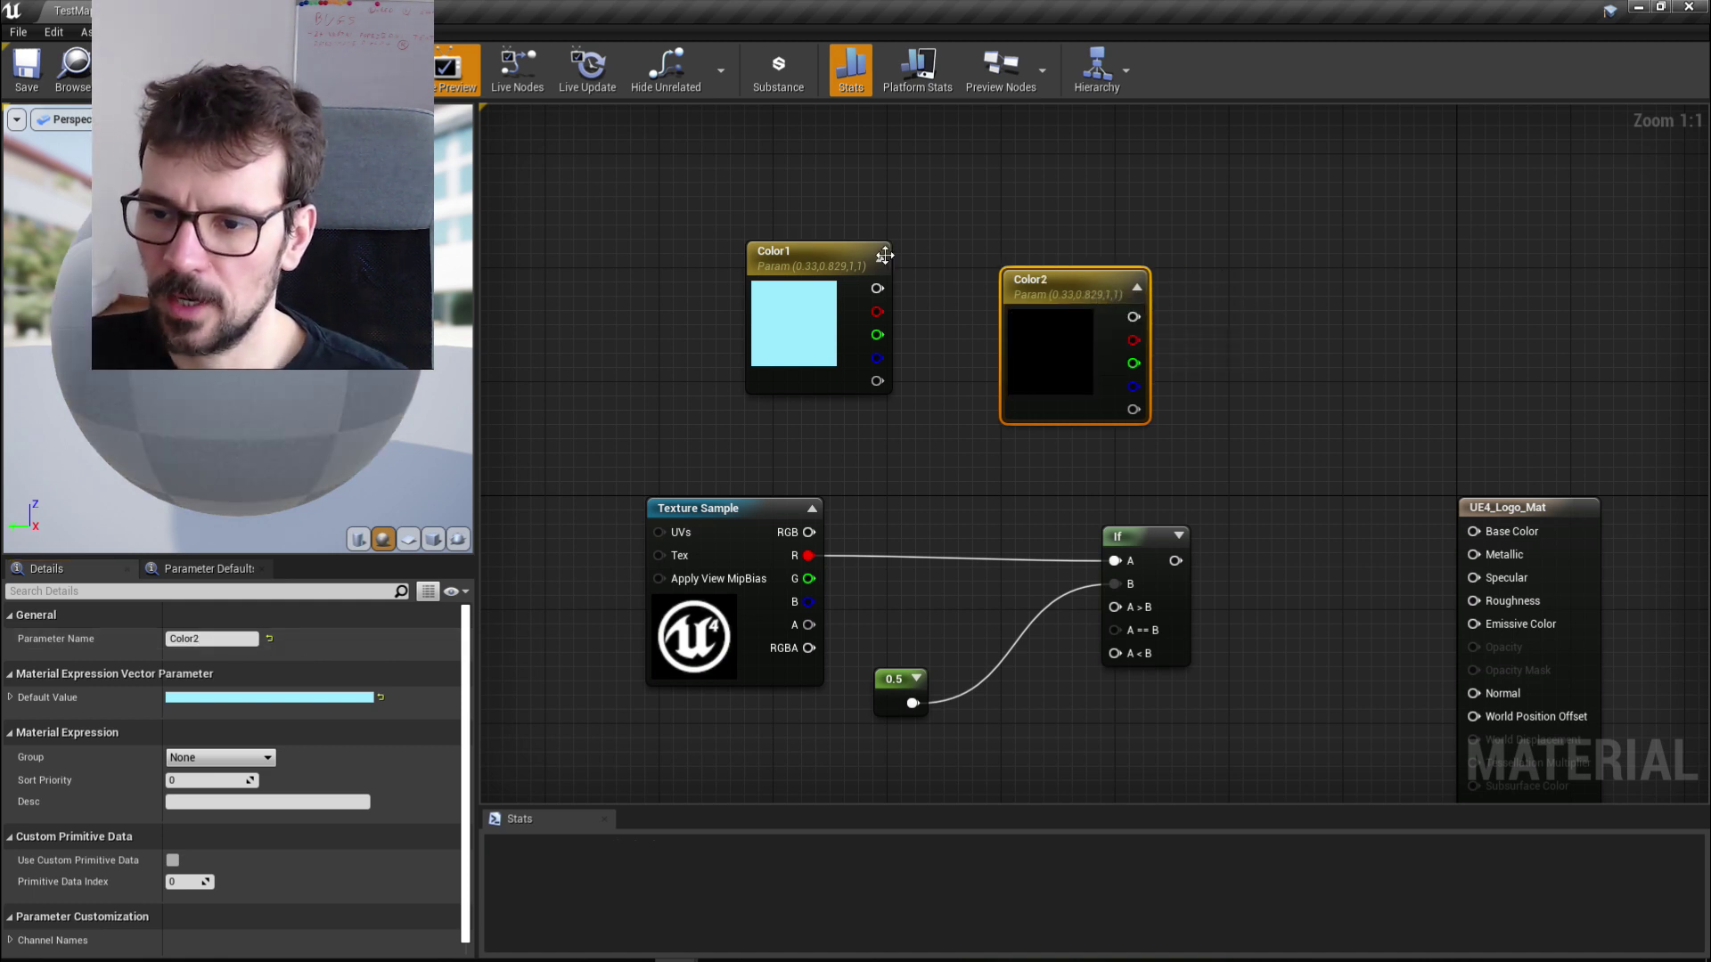
Step: Move Color2 lower and wire Color1 into the If node's A>B input
{"action": "right_click_drag", "start_coordinate": [1149, 363], "coordinate": [1139, 284]}
{"action": "left_click_drag", "start_coordinate": [1016, 192], "coordinate": [843, 753]}
{"action": "right_click_drag", "start_coordinate": [927, 181], "coordinate": [952, 274]}
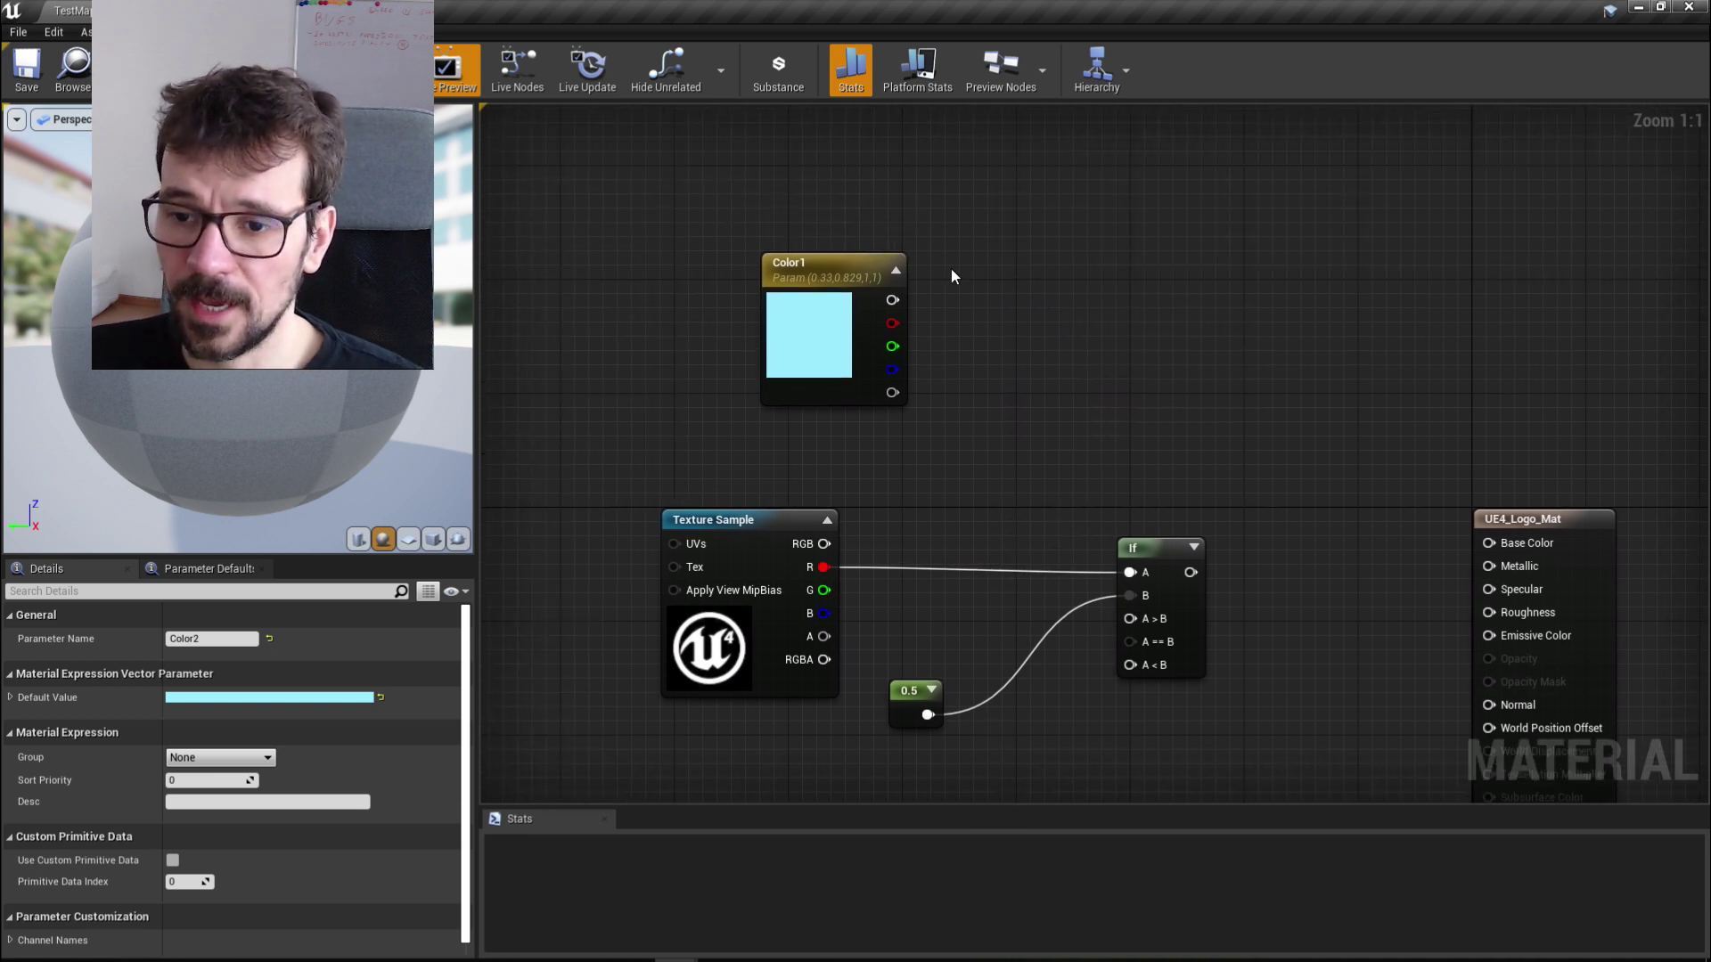
{"action": "right_click_drag", "start_coordinate": [958, 352], "coordinate": [926, 241]}
{"action": "left_click_drag", "start_coordinate": [860, 188], "coordinate": [1098, 507]}
{"action": "right_click_drag", "start_coordinate": [1076, 580], "coordinate": [1000, 461]}
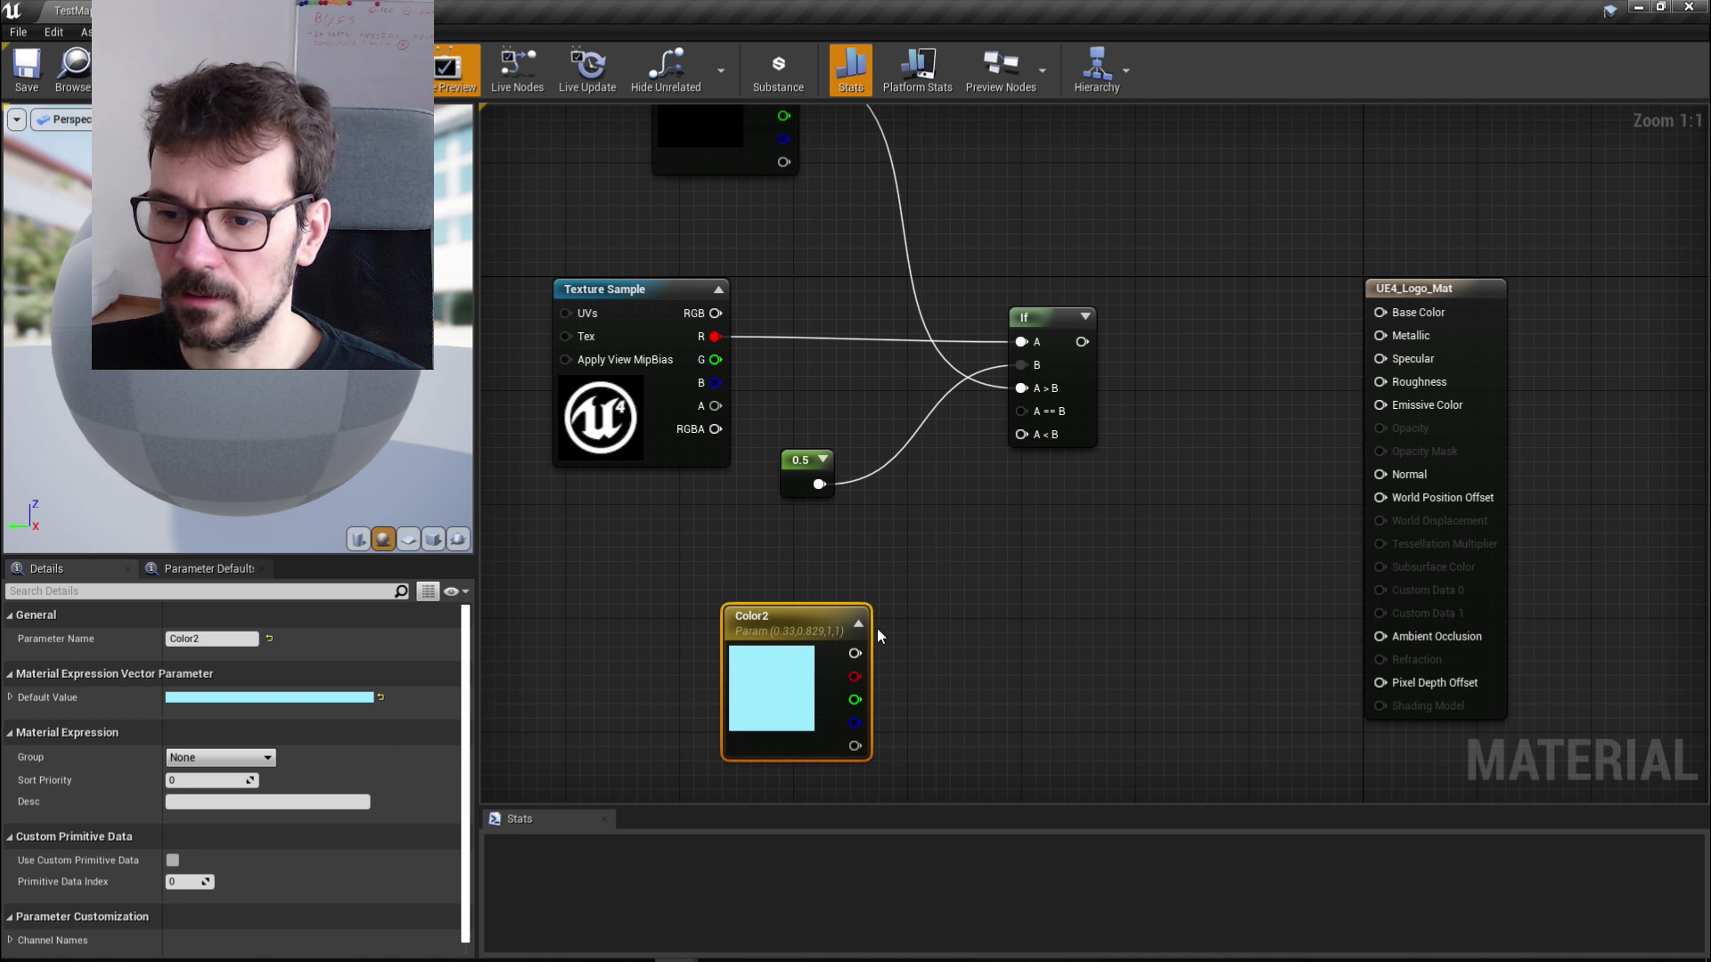
Step: Wire Color2 into A<B, the If result into Base Color, and save the material
{"action": "left_click_drag", "start_coordinate": [855, 653], "coordinate": [1037, 439]}
{"action": "right_click_drag", "start_coordinate": [1073, 481], "coordinate": [1041, 602]}
{"action": "left_click", "coordinate": [1111, 472]}
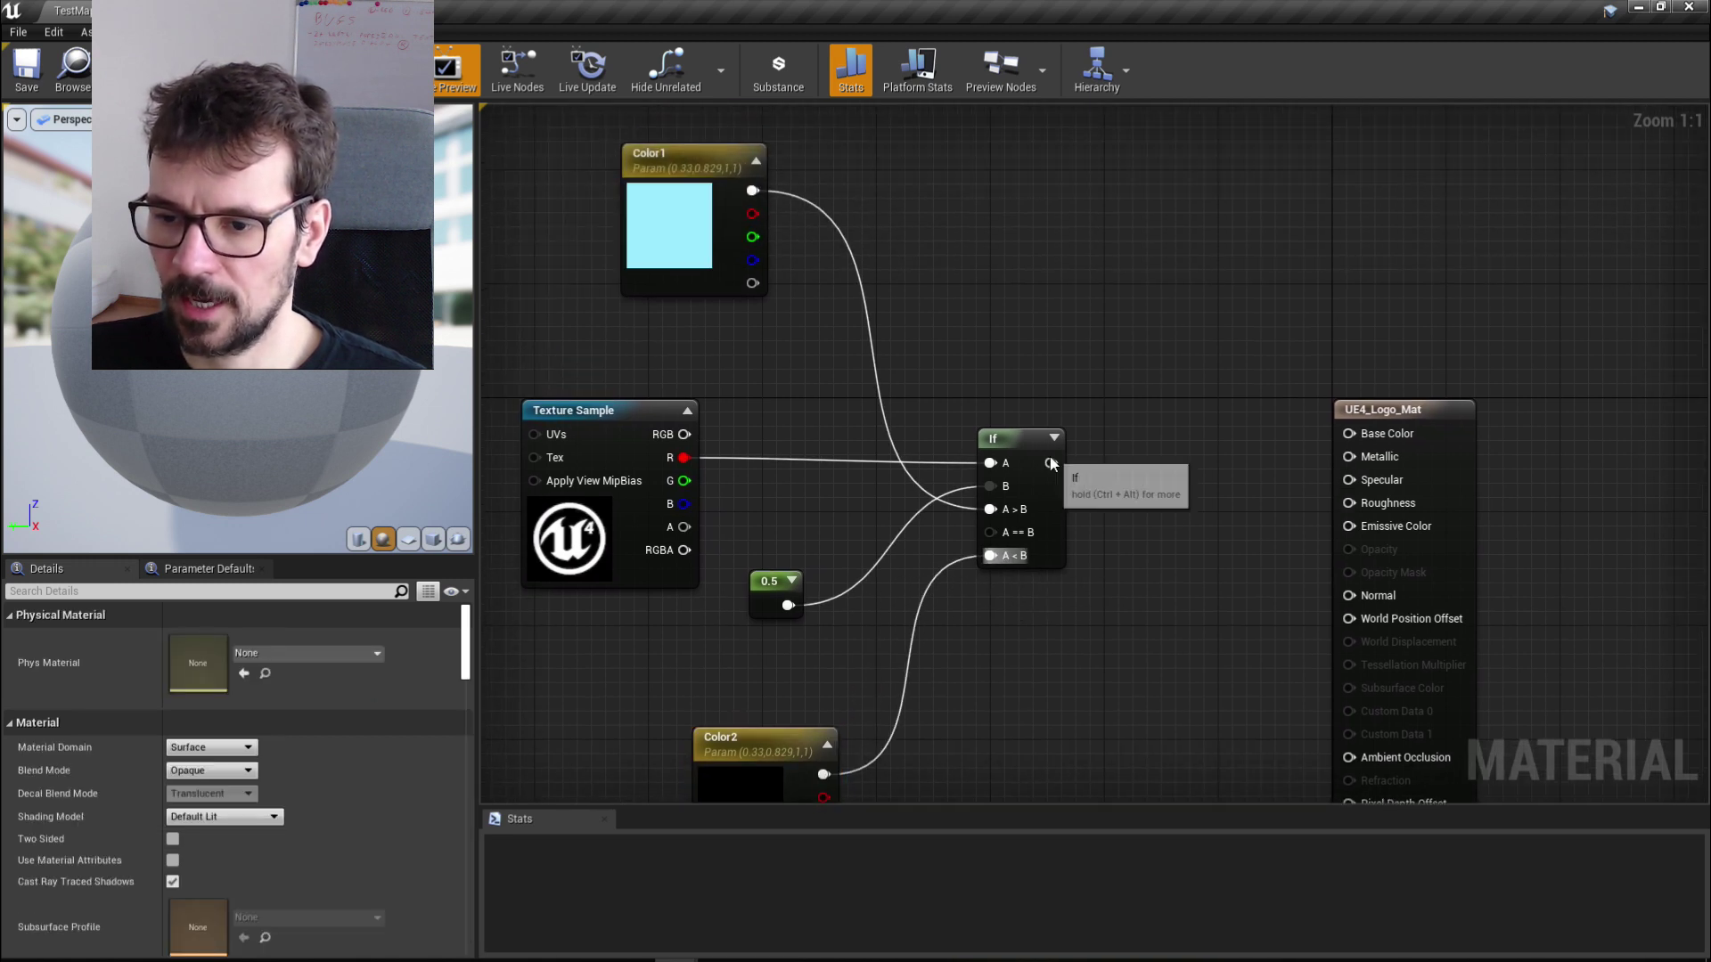
{"action": "left_click_drag", "start_coordinate": [1052, 463], "coordinate": [1349, 434]}
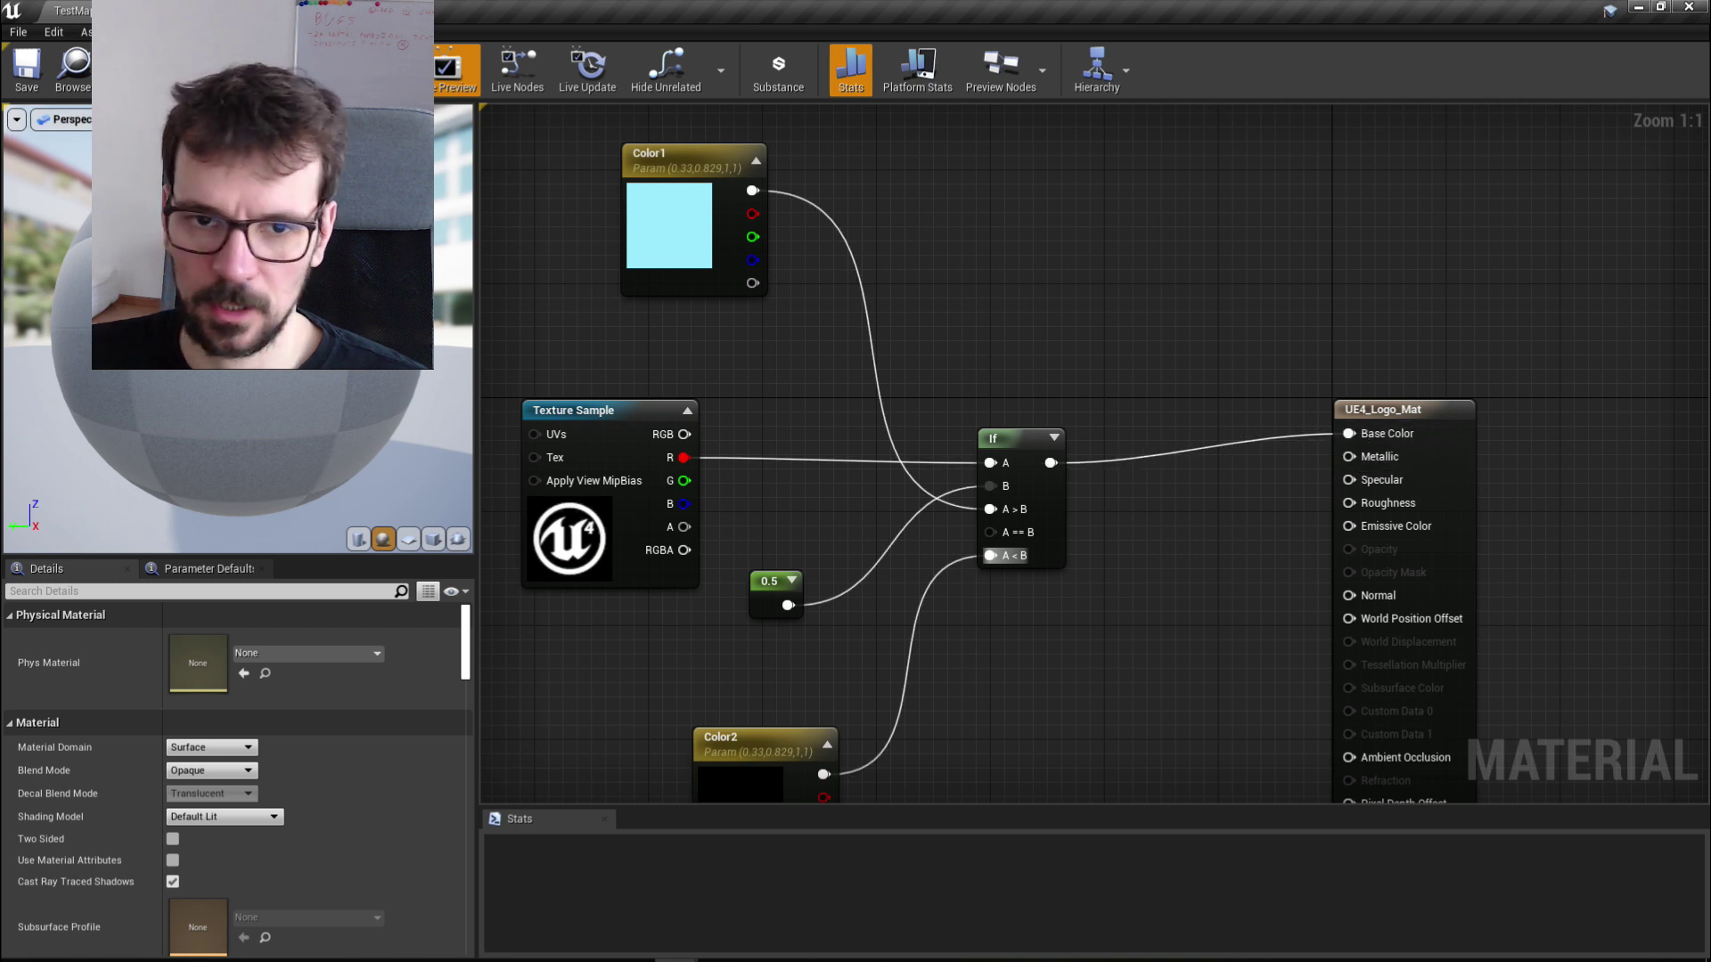
{"action": "left_click", "coordinate": [27, 71]}
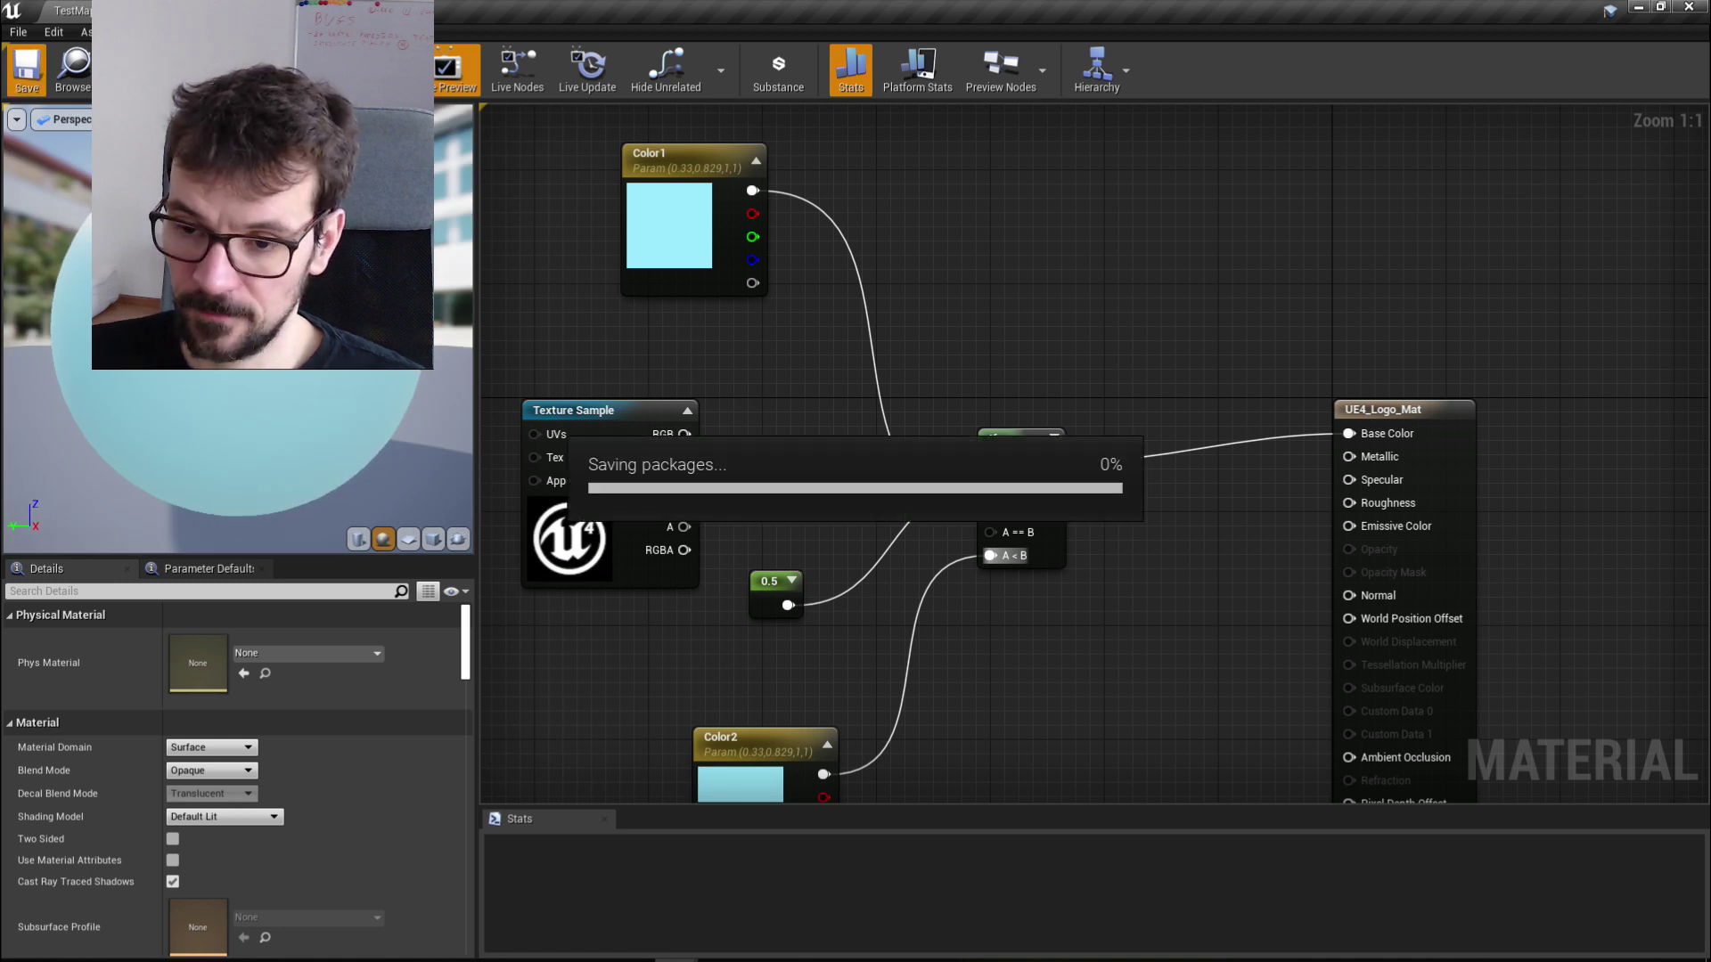
Step: Create the material instance UE4_Logo_Mat_Inst from UE4_Logo_Mat and apply it to the cube
{"action": "key", "text": "alt+Tab"}
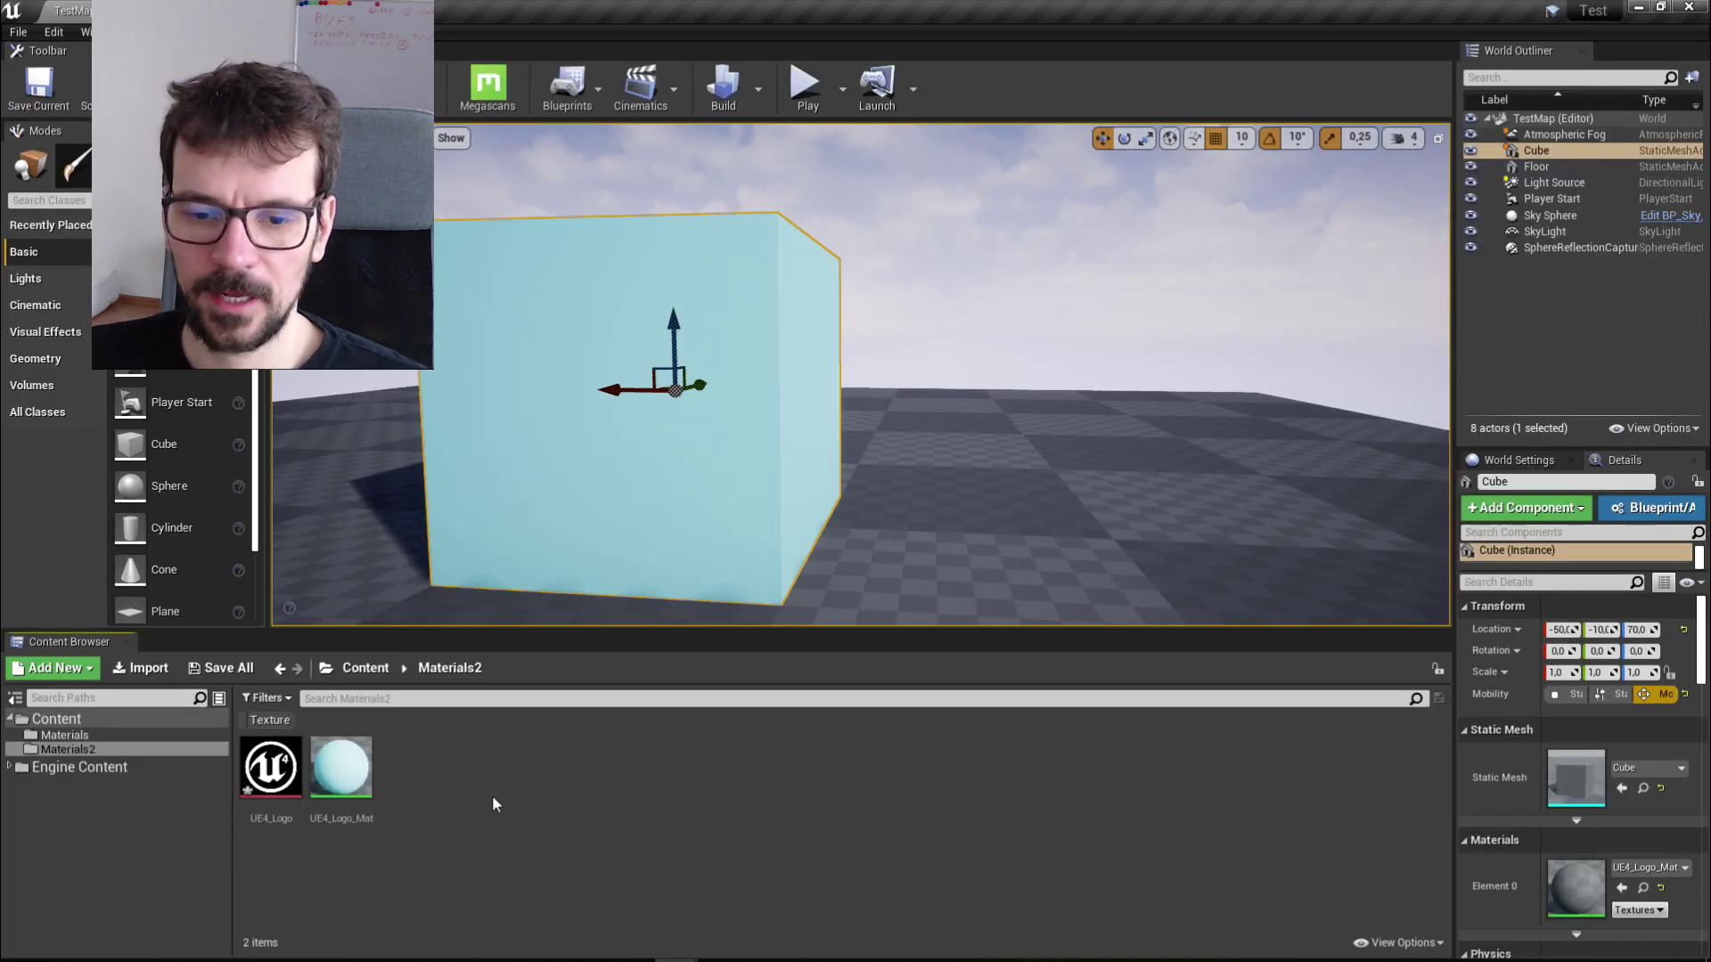
{"action": "right_click", "coordinate": [331, 798]}
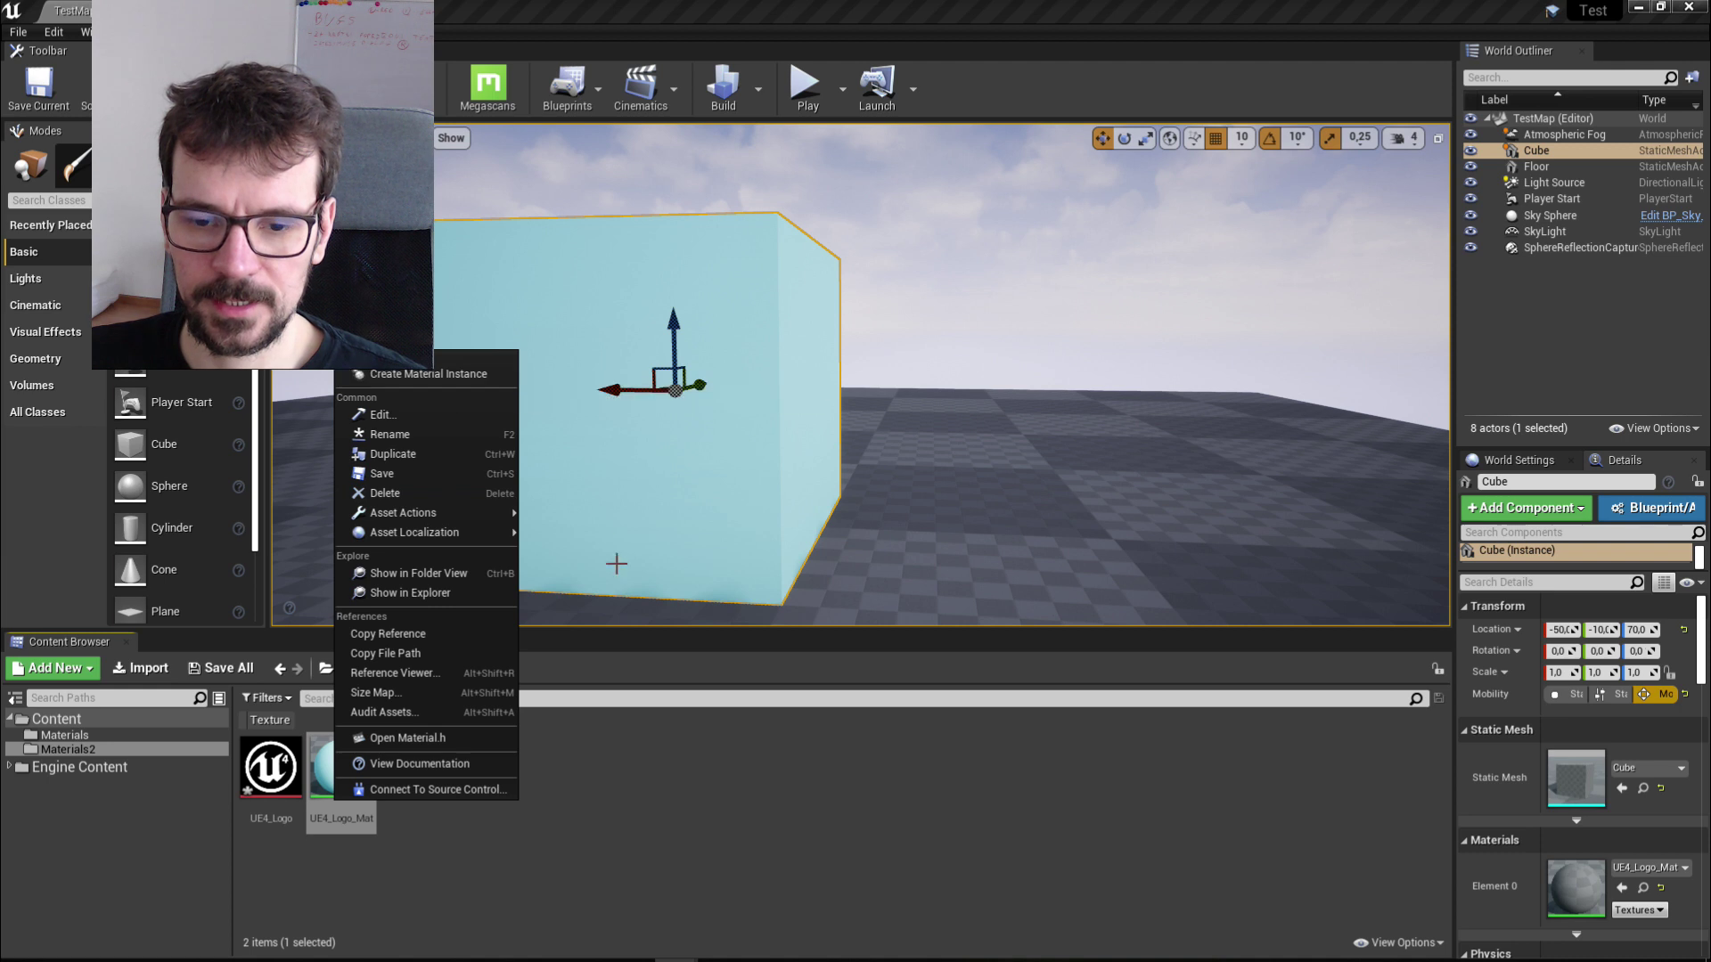
{"action": "left_click", "coordinate": [427, 374]}
{"action": "key", "text": "Return"}
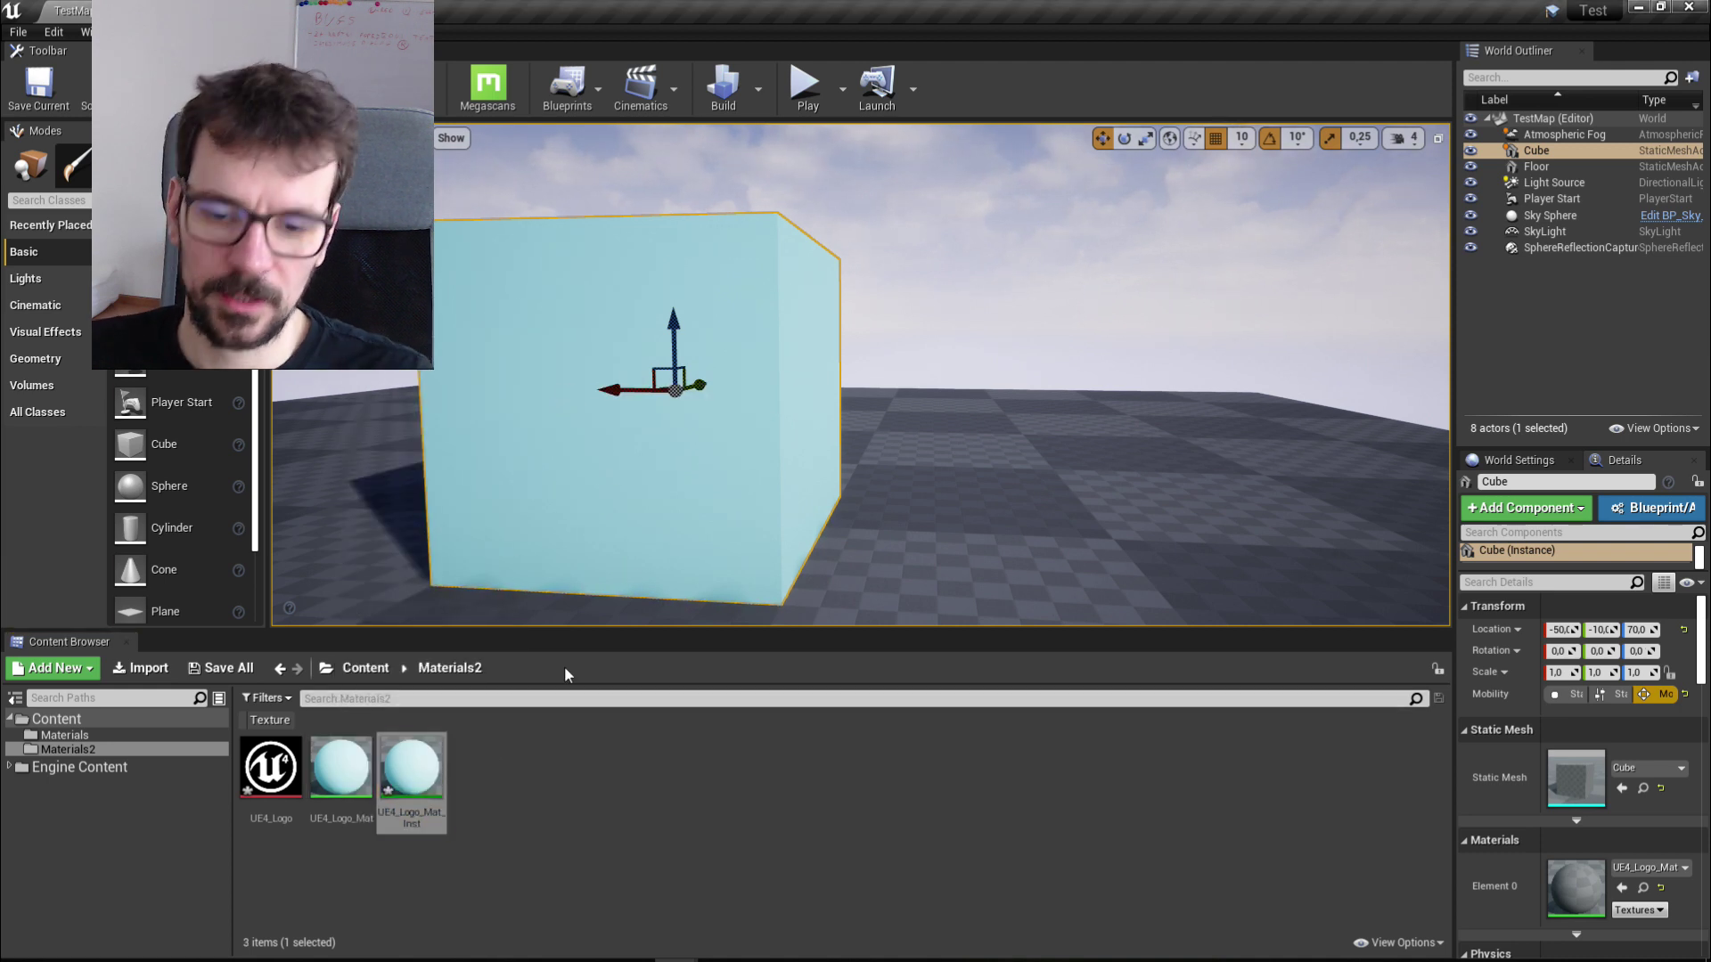
{"action": "left_click_drag", "start_coordinate": [412, 768], "coordinate": [561, 398]}
Step: Open UE4_Logo_Mat_Inst in a smaller window and enable overrides for Color1 and Color2
{"action": "double_click", "coordinate": [412, 768]}
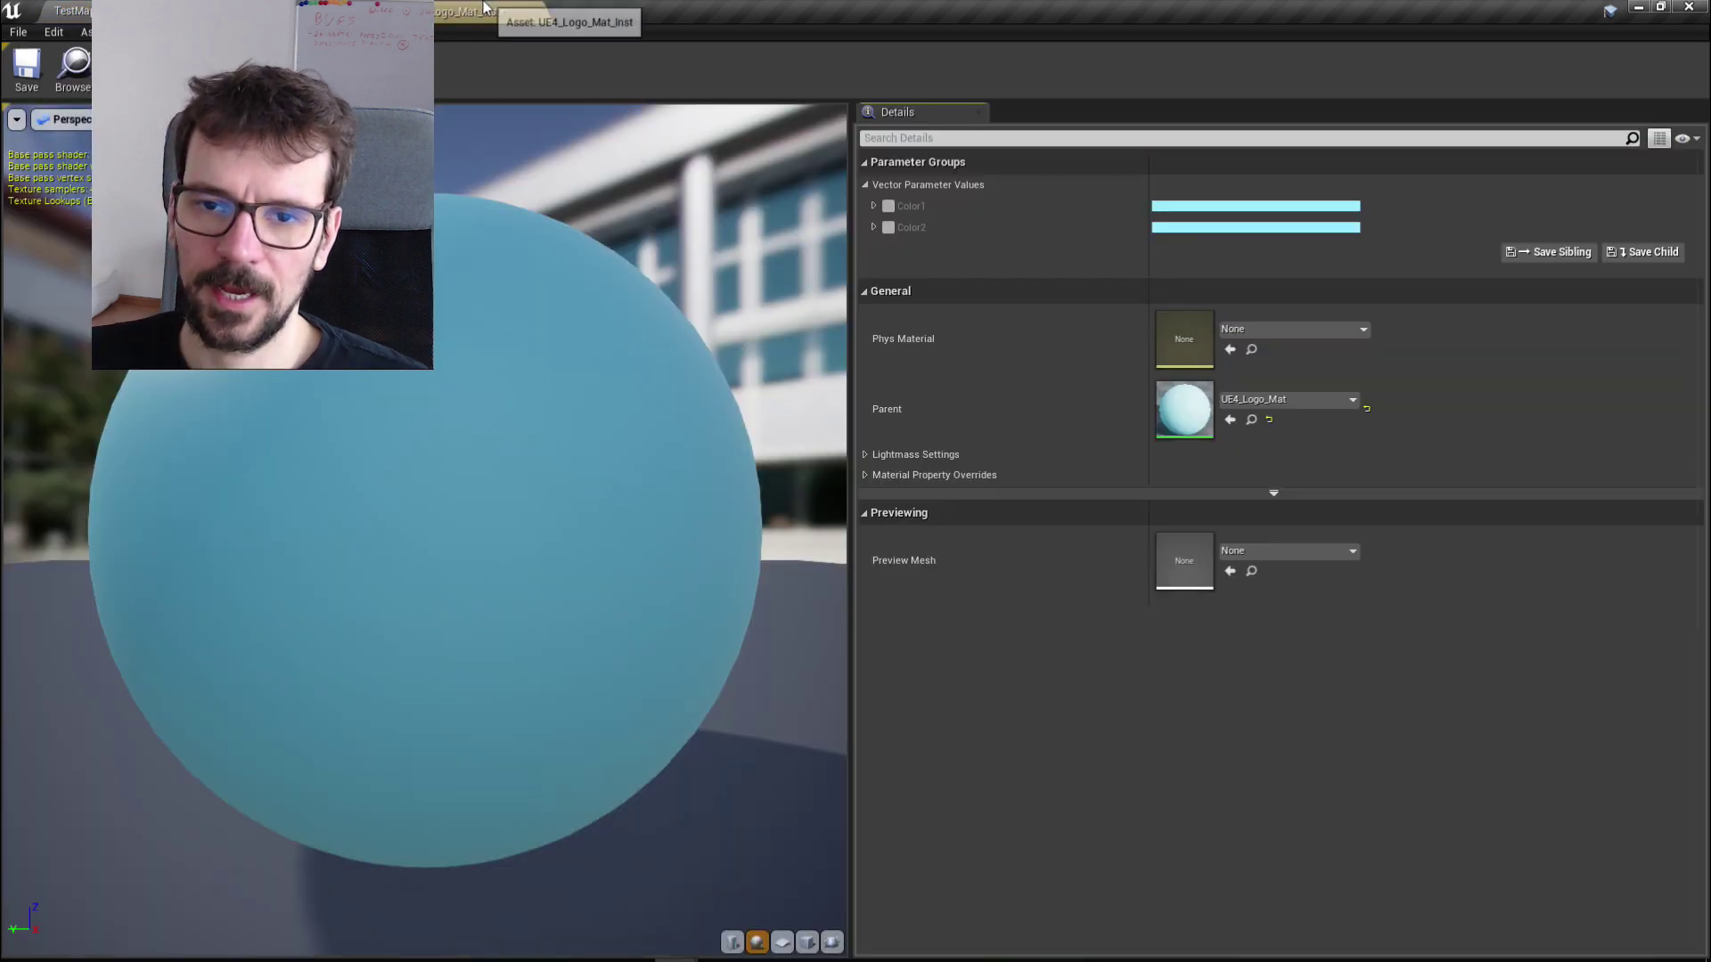
{"action": "double_click", "coordinate": [484, 7]}
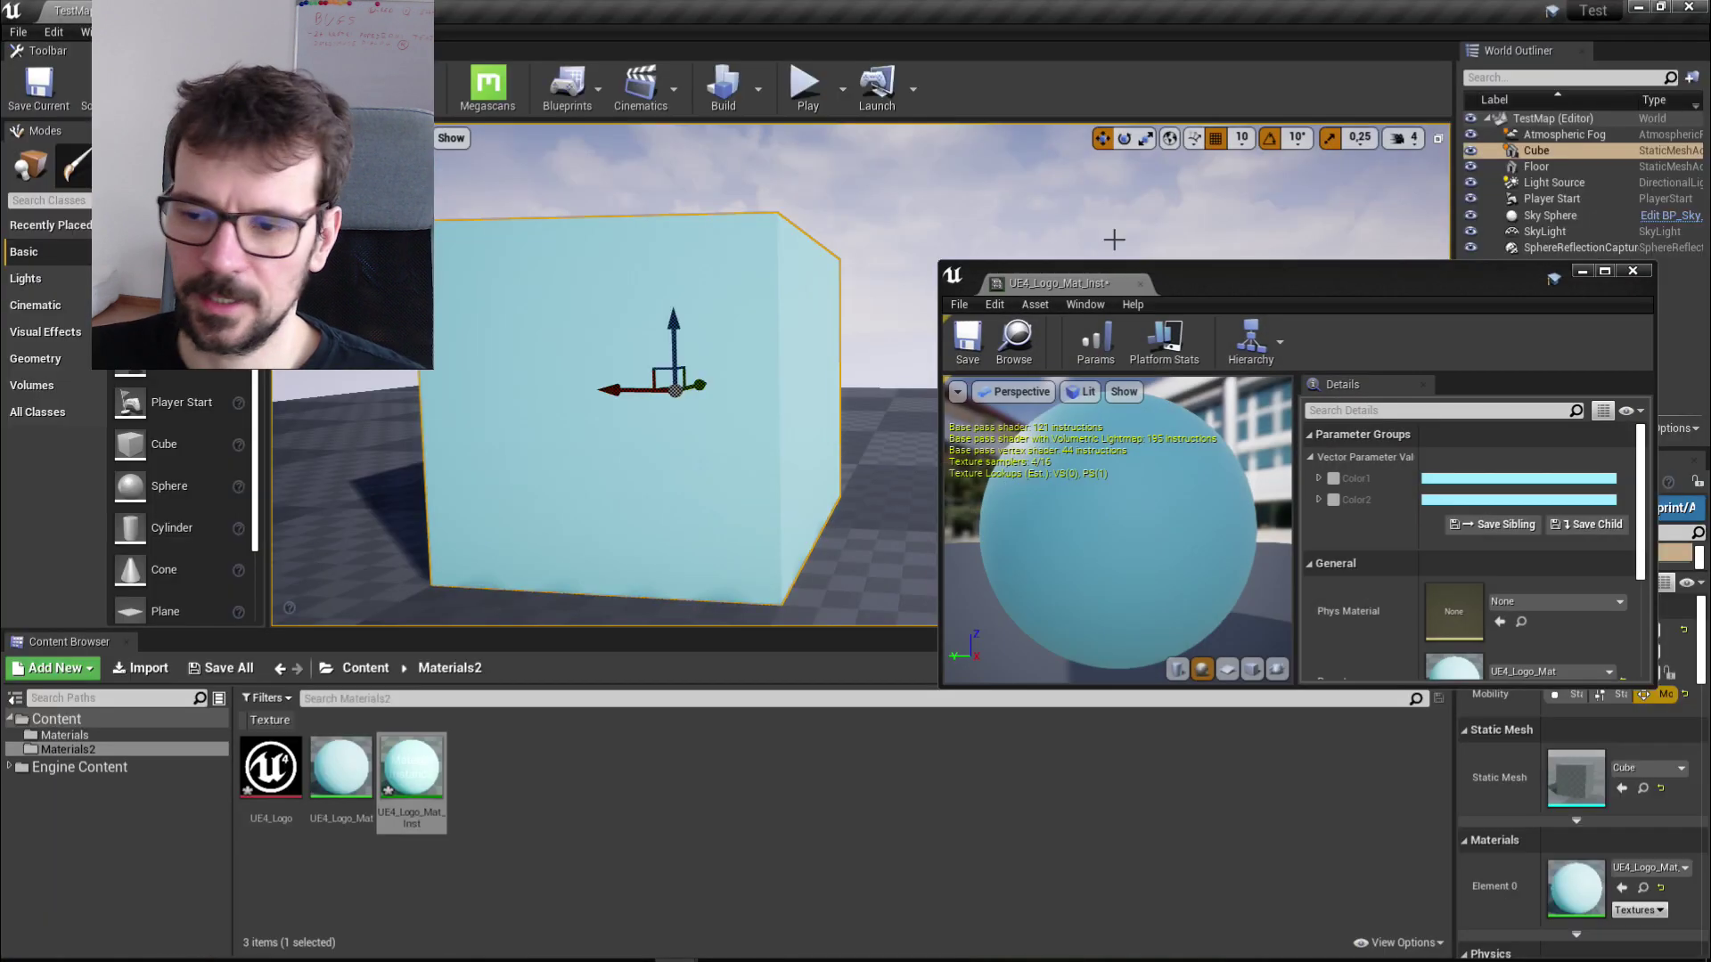
{"action": "left_click", "coordinate": [1334, 478]}
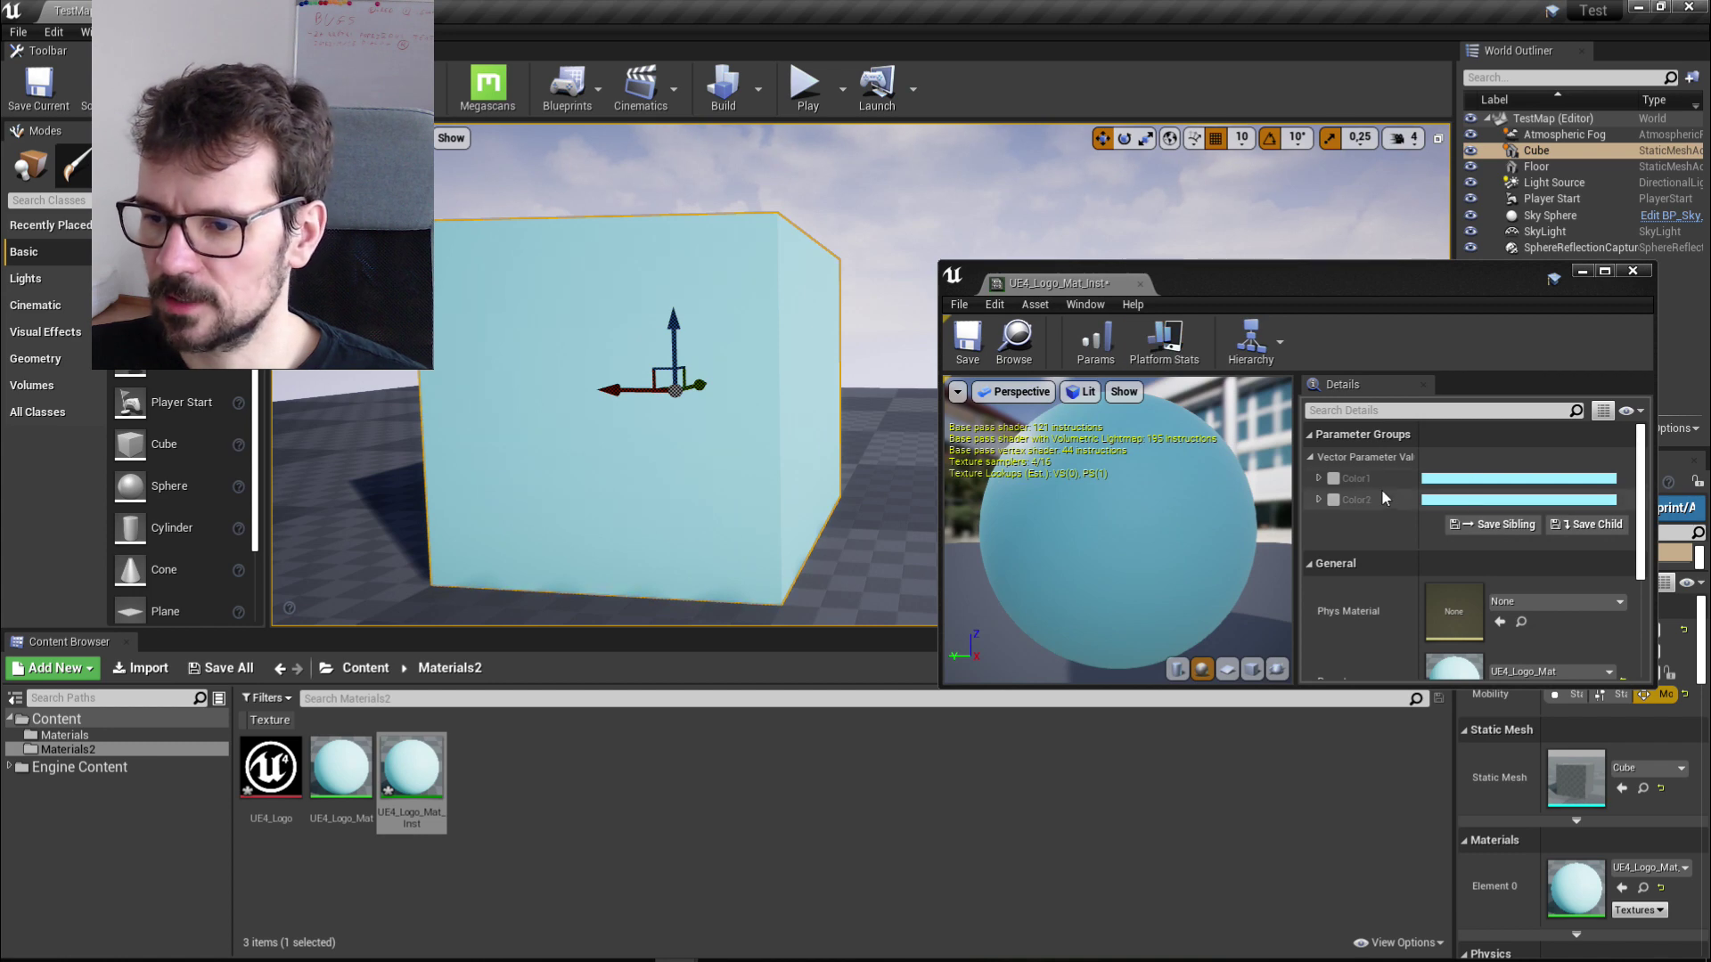
{"action": "left_click", "coordinate": [1335, 501]}
{"action": "left_click_drag", "start_coordinate": [1363, 686], "coordinate": [1364, 839]}
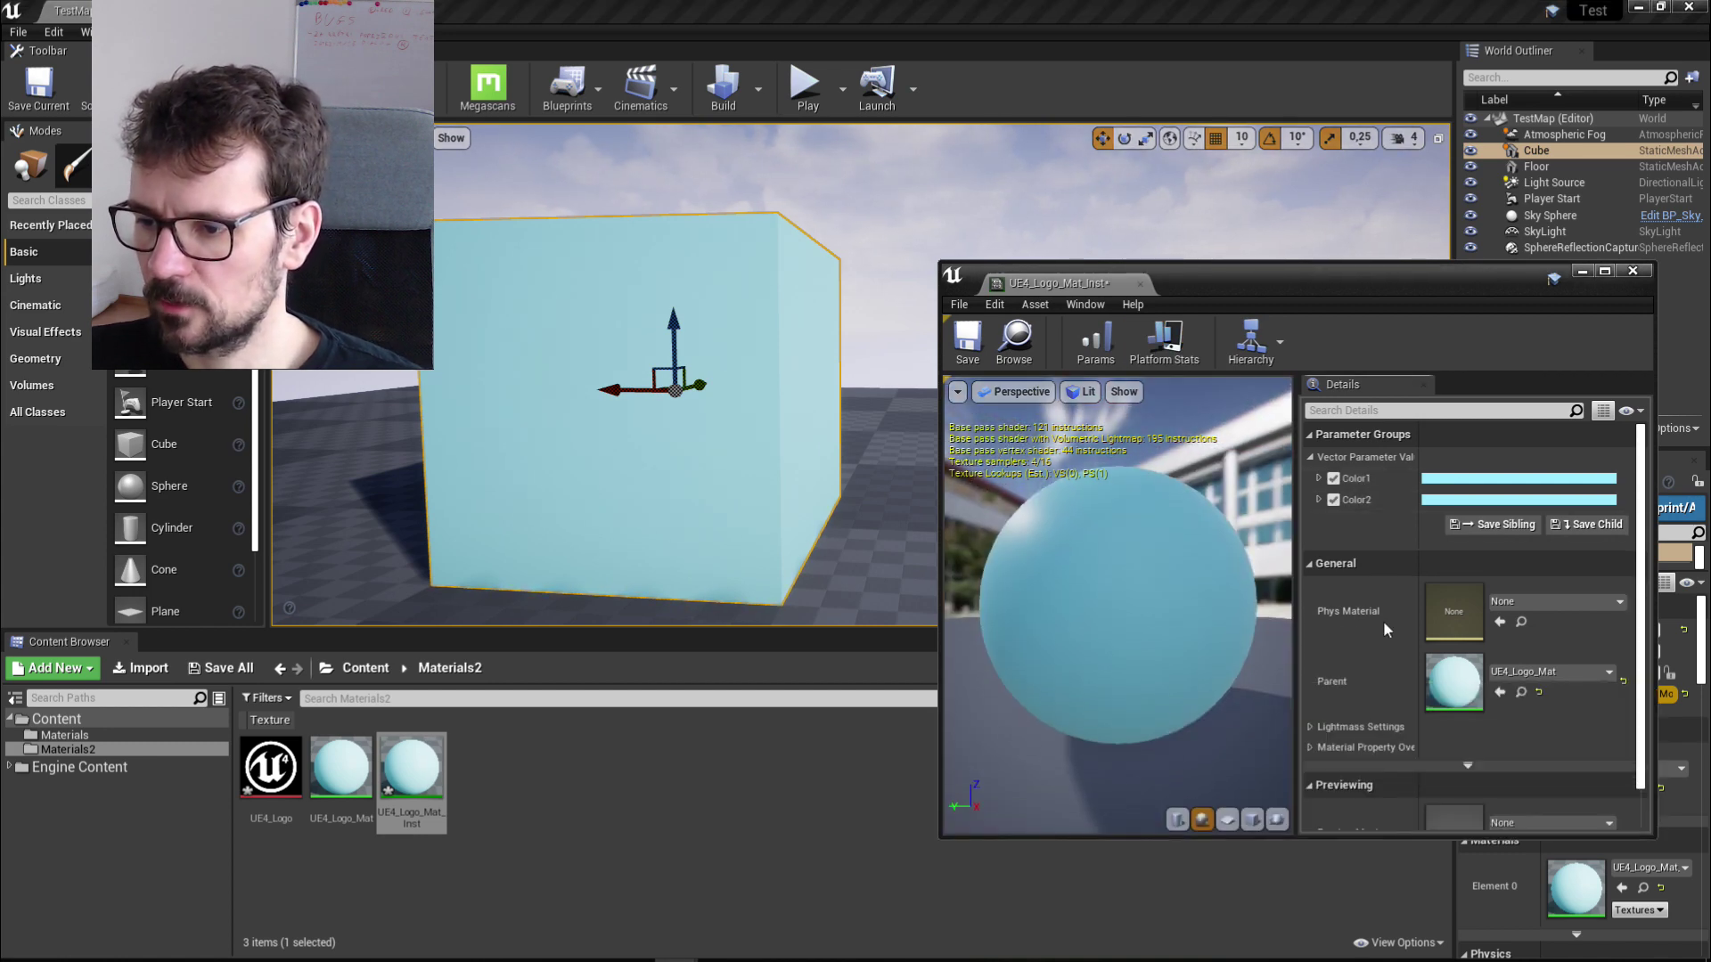
Step: Set the logo colour Color1 to blue-violet and the background Color2 to pure red
{"action": "left_click", "coordinate": [1478, 478]}
{"action": "mouse_move", "coordinate": [1177, 666]}
{"action": "left_mouse_down"}
{"action": "mouse_move", "coordinate": [1244, 584]}
{"action": "mouse_move", "coordinate": [1229, 687]}
{"action": "mouse_move", "coordinate": [1163, 686]}
{"action": "mouse_move", "coordinate": [1134, 652]}
{"action": "mouse_move", "coordinate": [1162, 563]}
{"action": "left_mouse_up"}
{"action": "left_click", "coordinate": [1482, 509]}
{"action": "left_click", "coordinate": [1480, 505]}
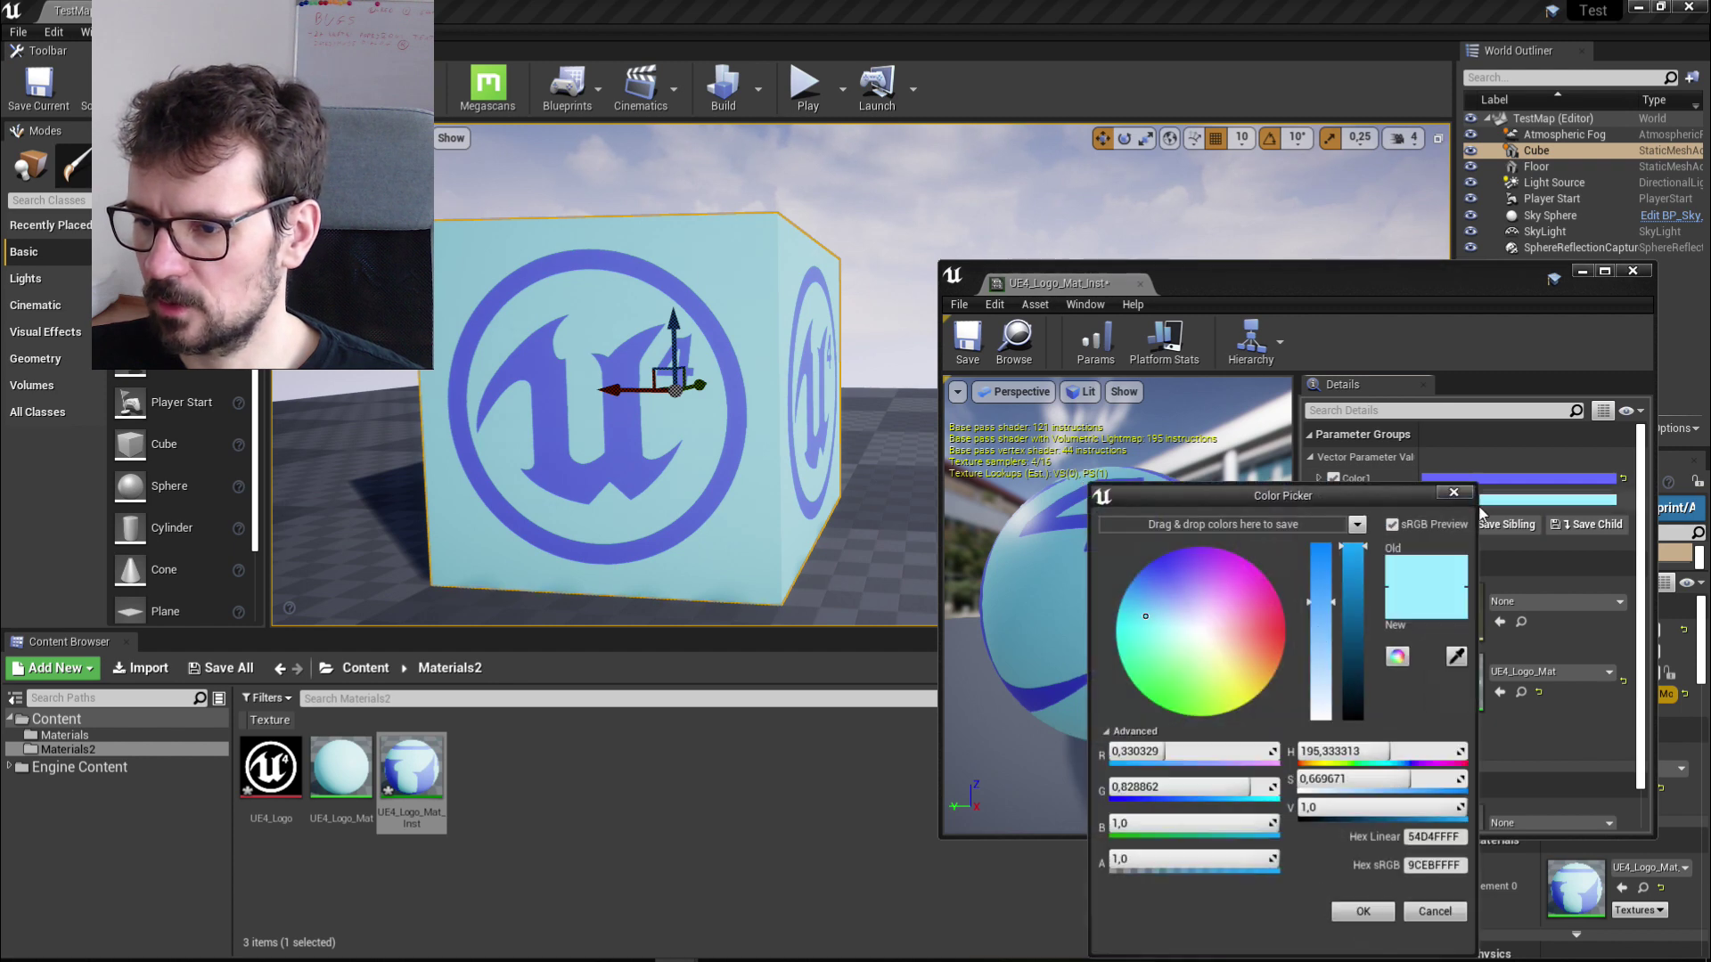
{"action": "left_click", "coordinate": [1286, 631]}
{"action": "left_click", "coordinate": [1362, 912]}
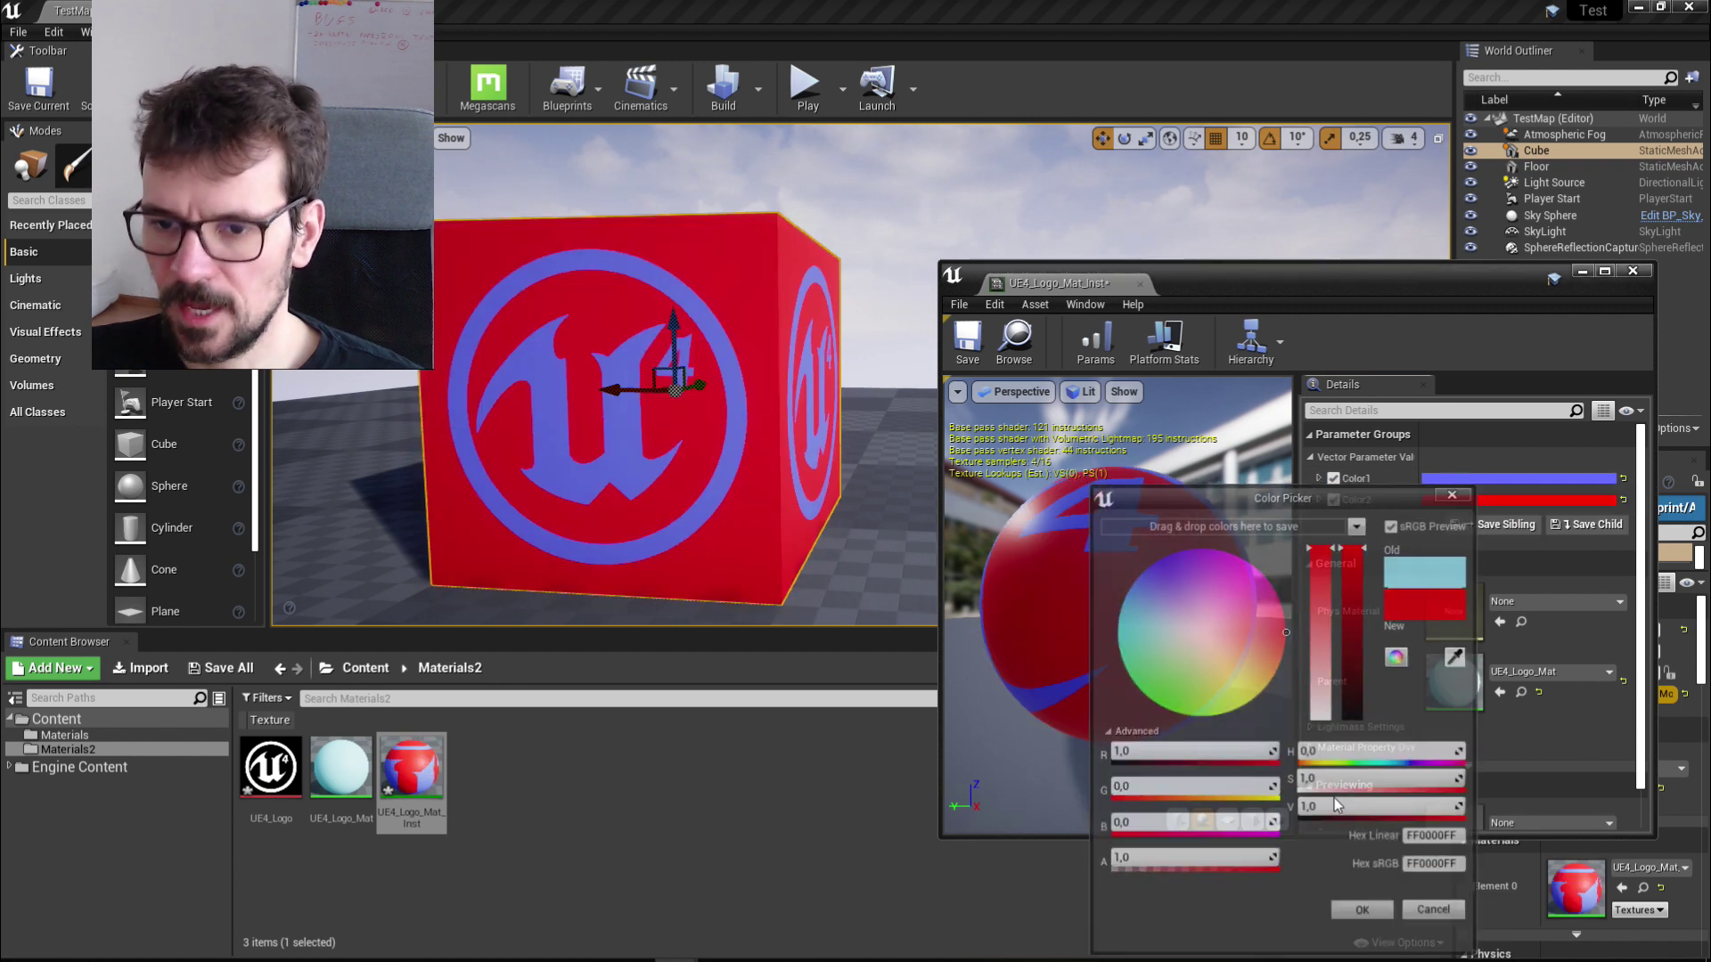
Step: Return to the parent UE4_Logo_Mat graph and select its Texture Sample node
{"action": "left_click_drag", "start_coordinate": [1158, 283], "coordinate": [874, 5]}
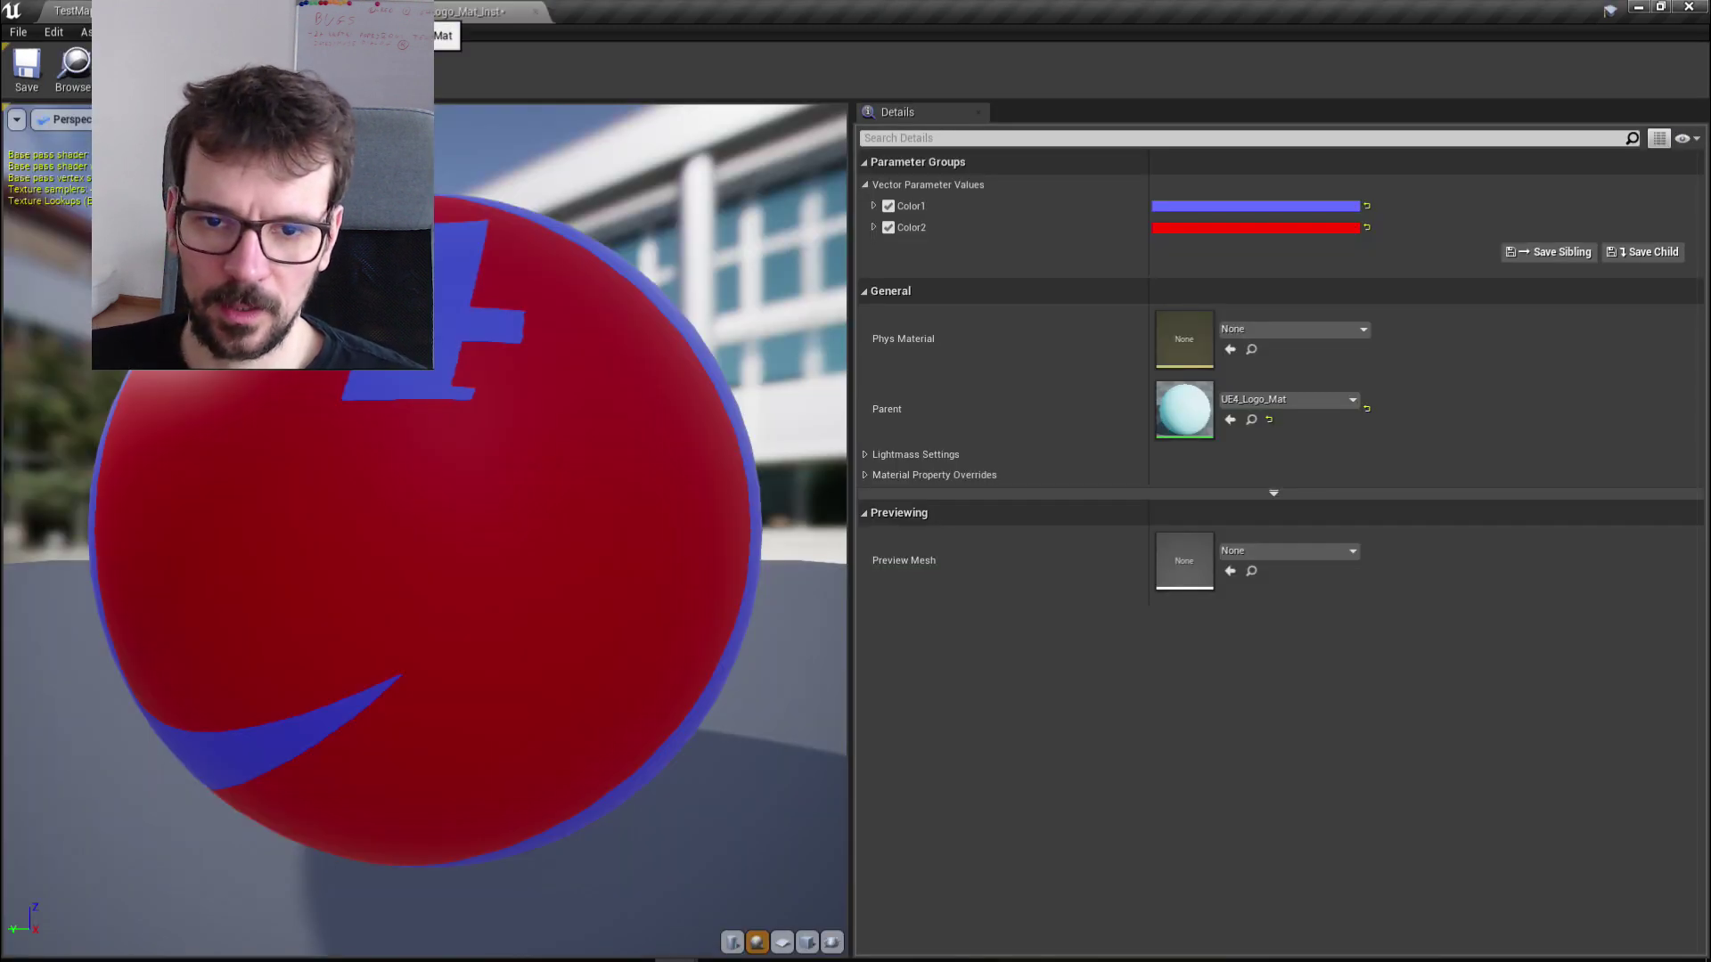
{"action": "left_click", "coordinate": [347, 11]}
{"action": "right_click_drag", "start_coordinate": [786, 729], "coordinate": [849, 853]}
{"action": "left_click", "coordinate": [695, 584]}
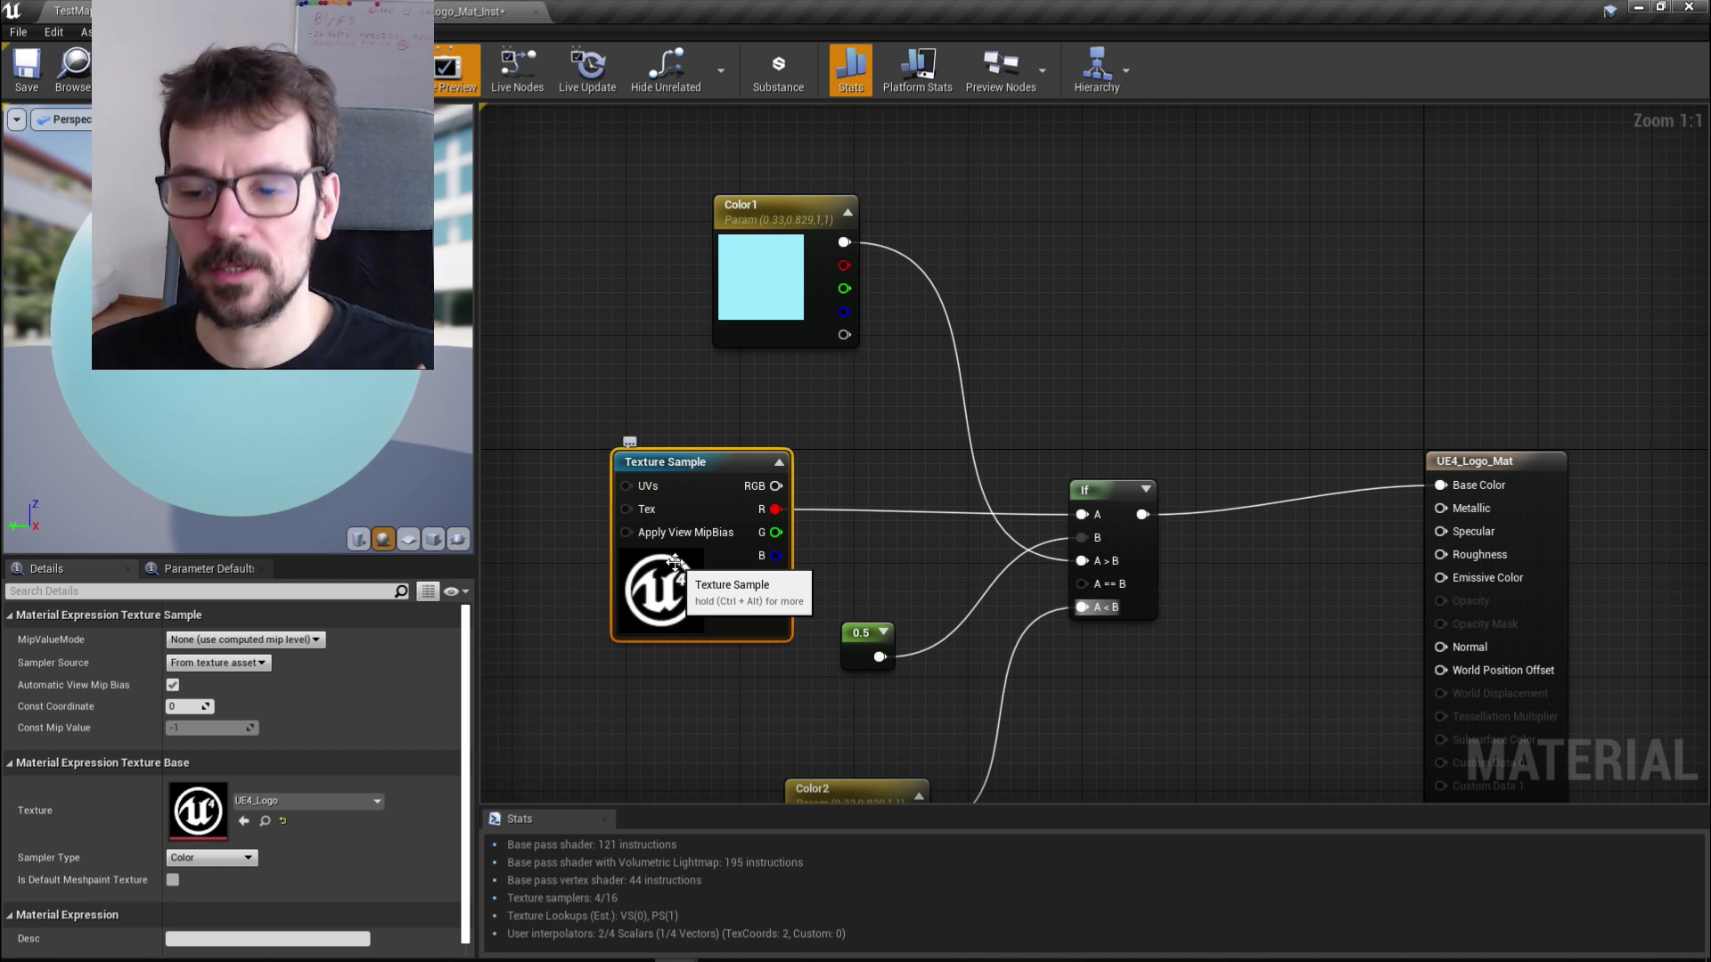
{"action": "right_click_drag", "start_coordinate": [674, 562], "coordinate": [663, 443]}
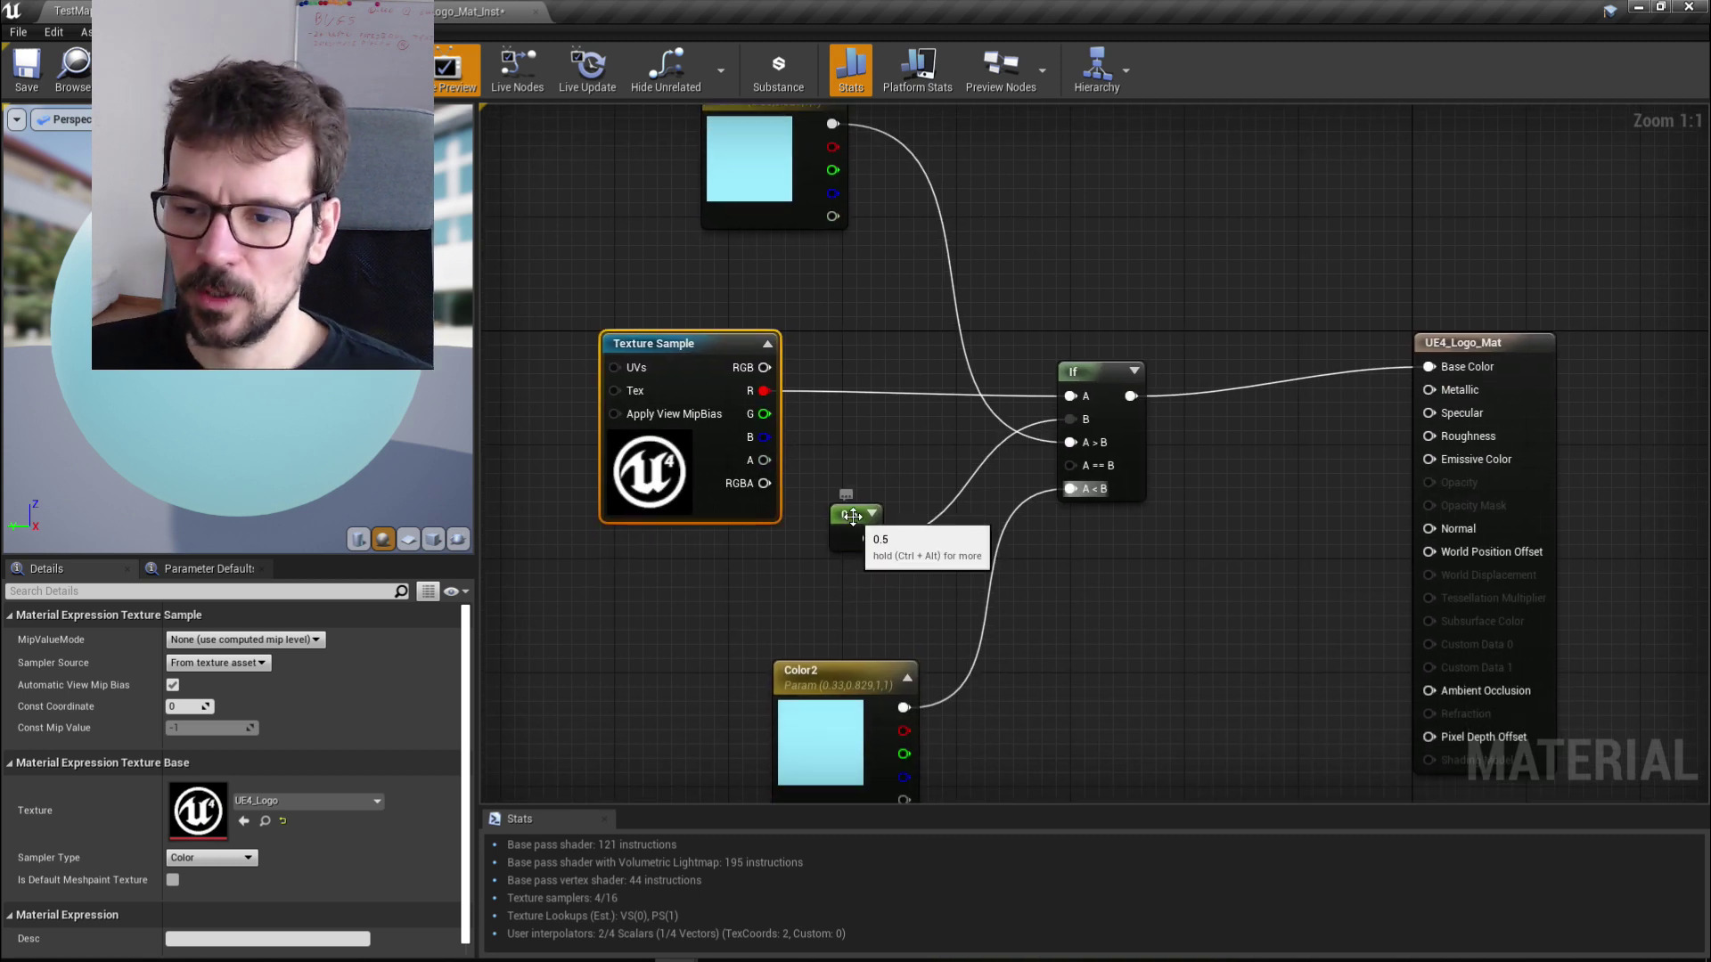
{"action": "left_click", "coordinate": [853, 517]}
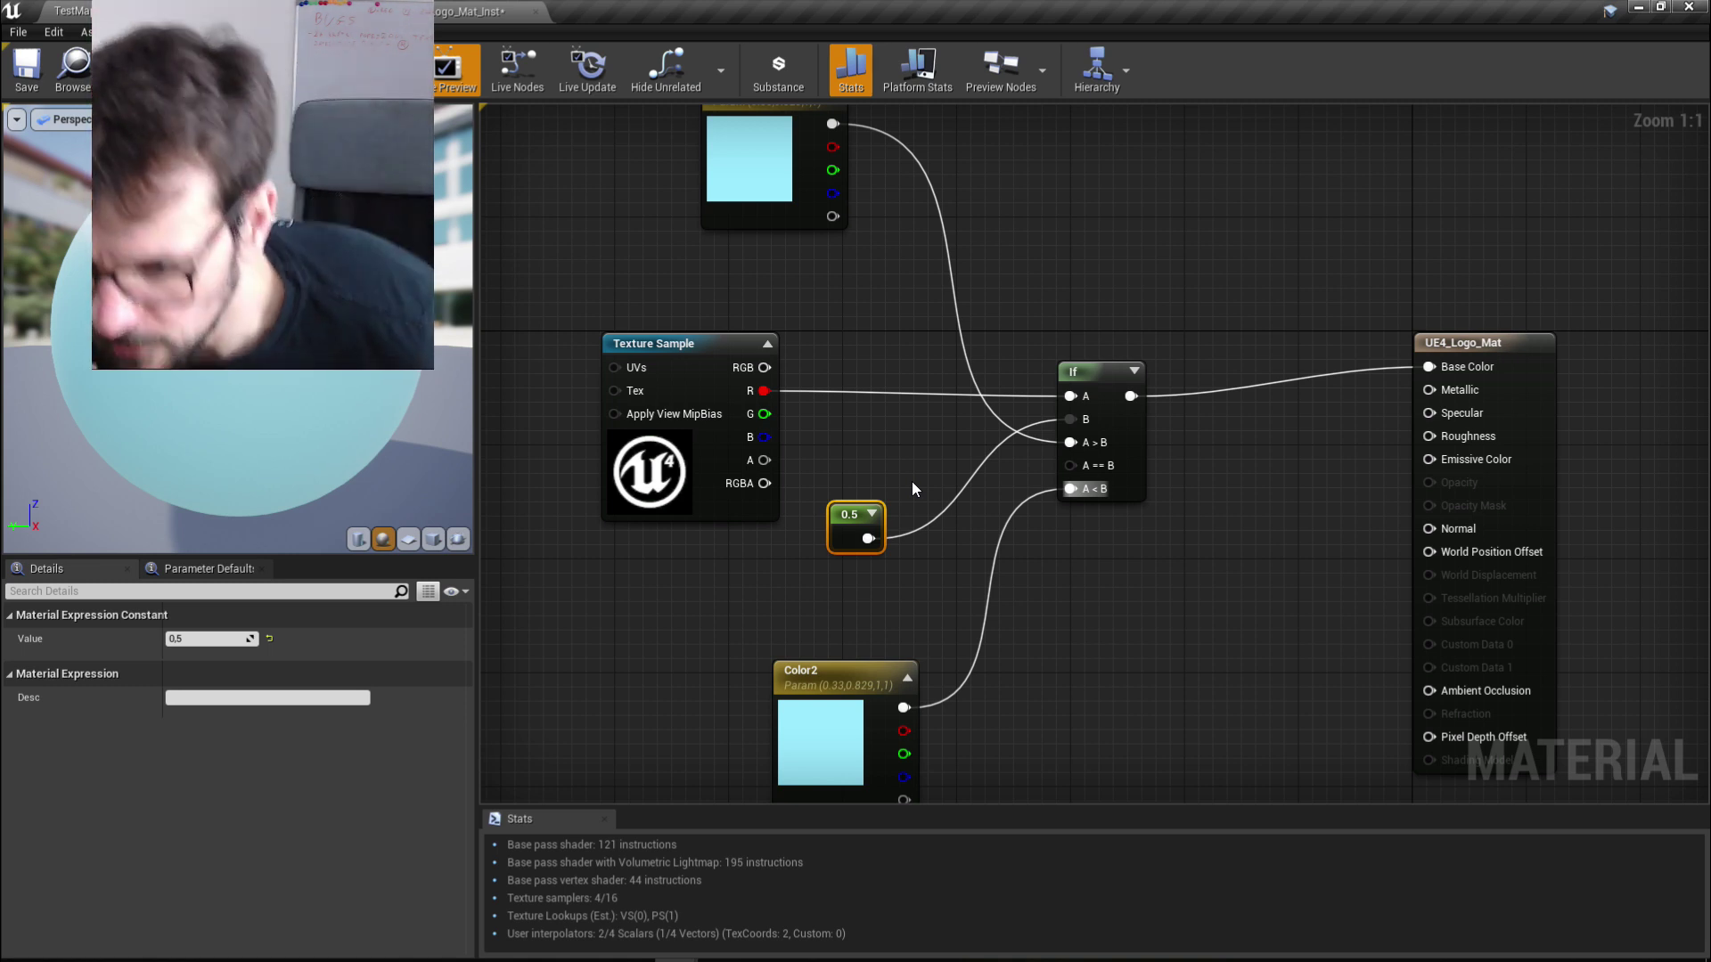
{"action": "right_click_drag", "start_coordinate": [911, 482], "coordinate": [863, 505]}
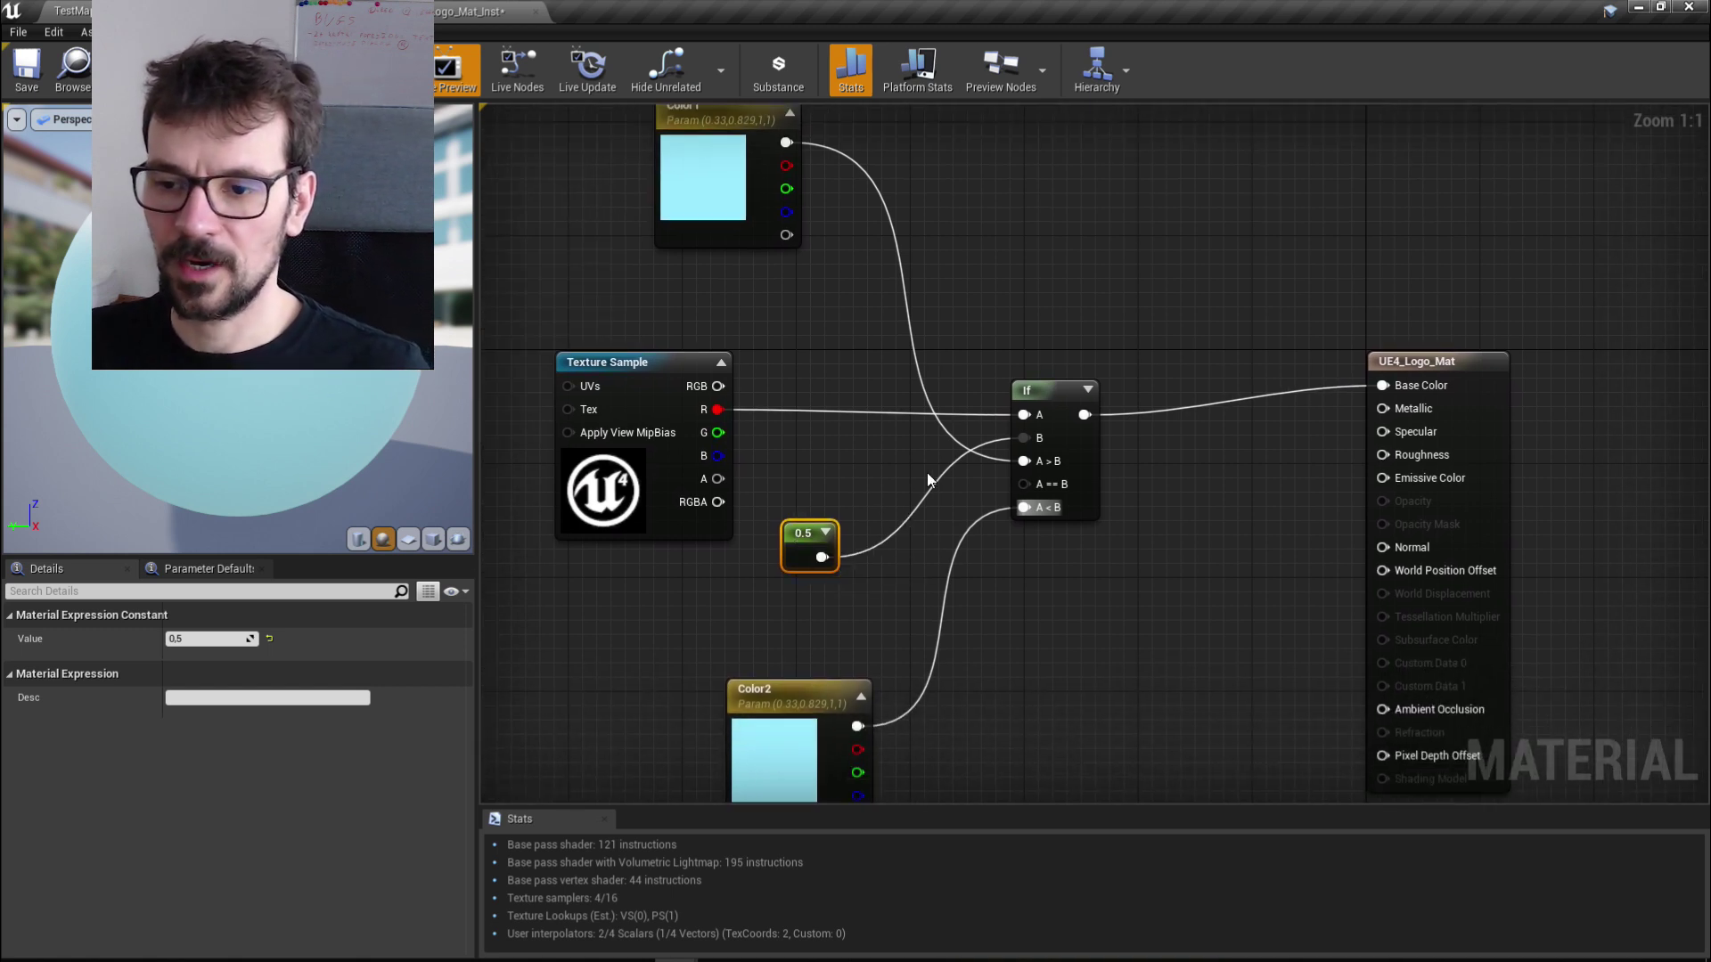
{"action": "right_click_drag", "start_coordinate": [1036, 487], "coordinate": [1080, 559]}
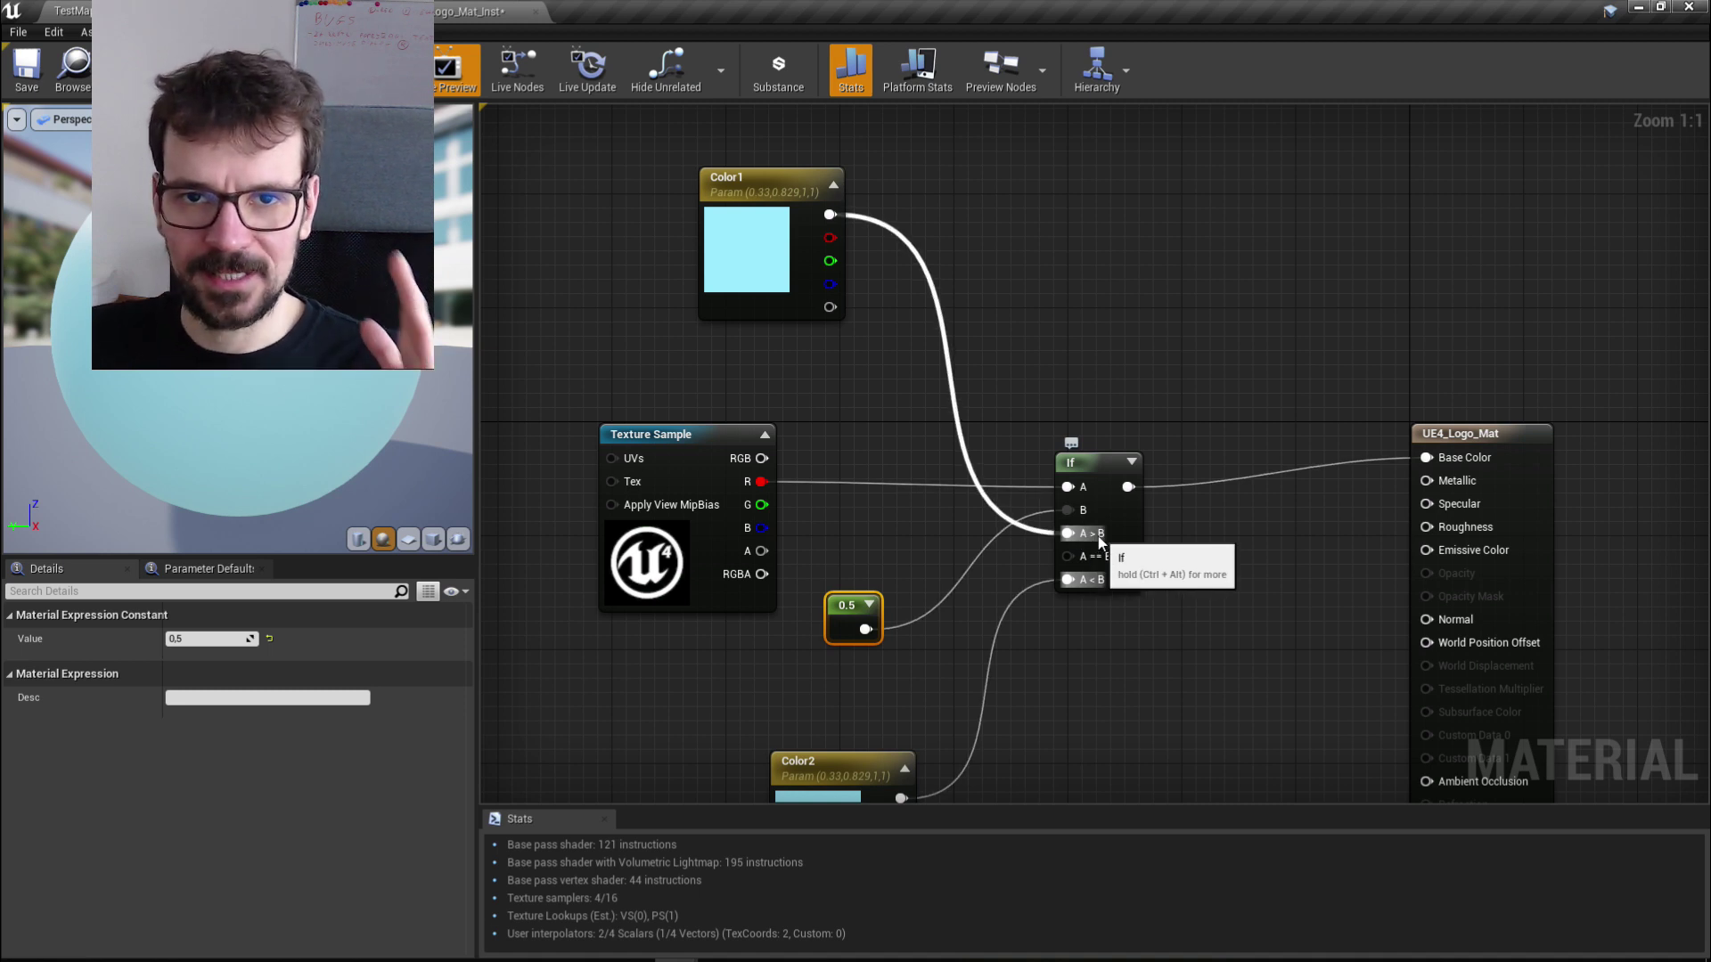
{"action": "right_click_drag", "start_coordinate": [1102, 541], "coordinate": [1117, 549]}
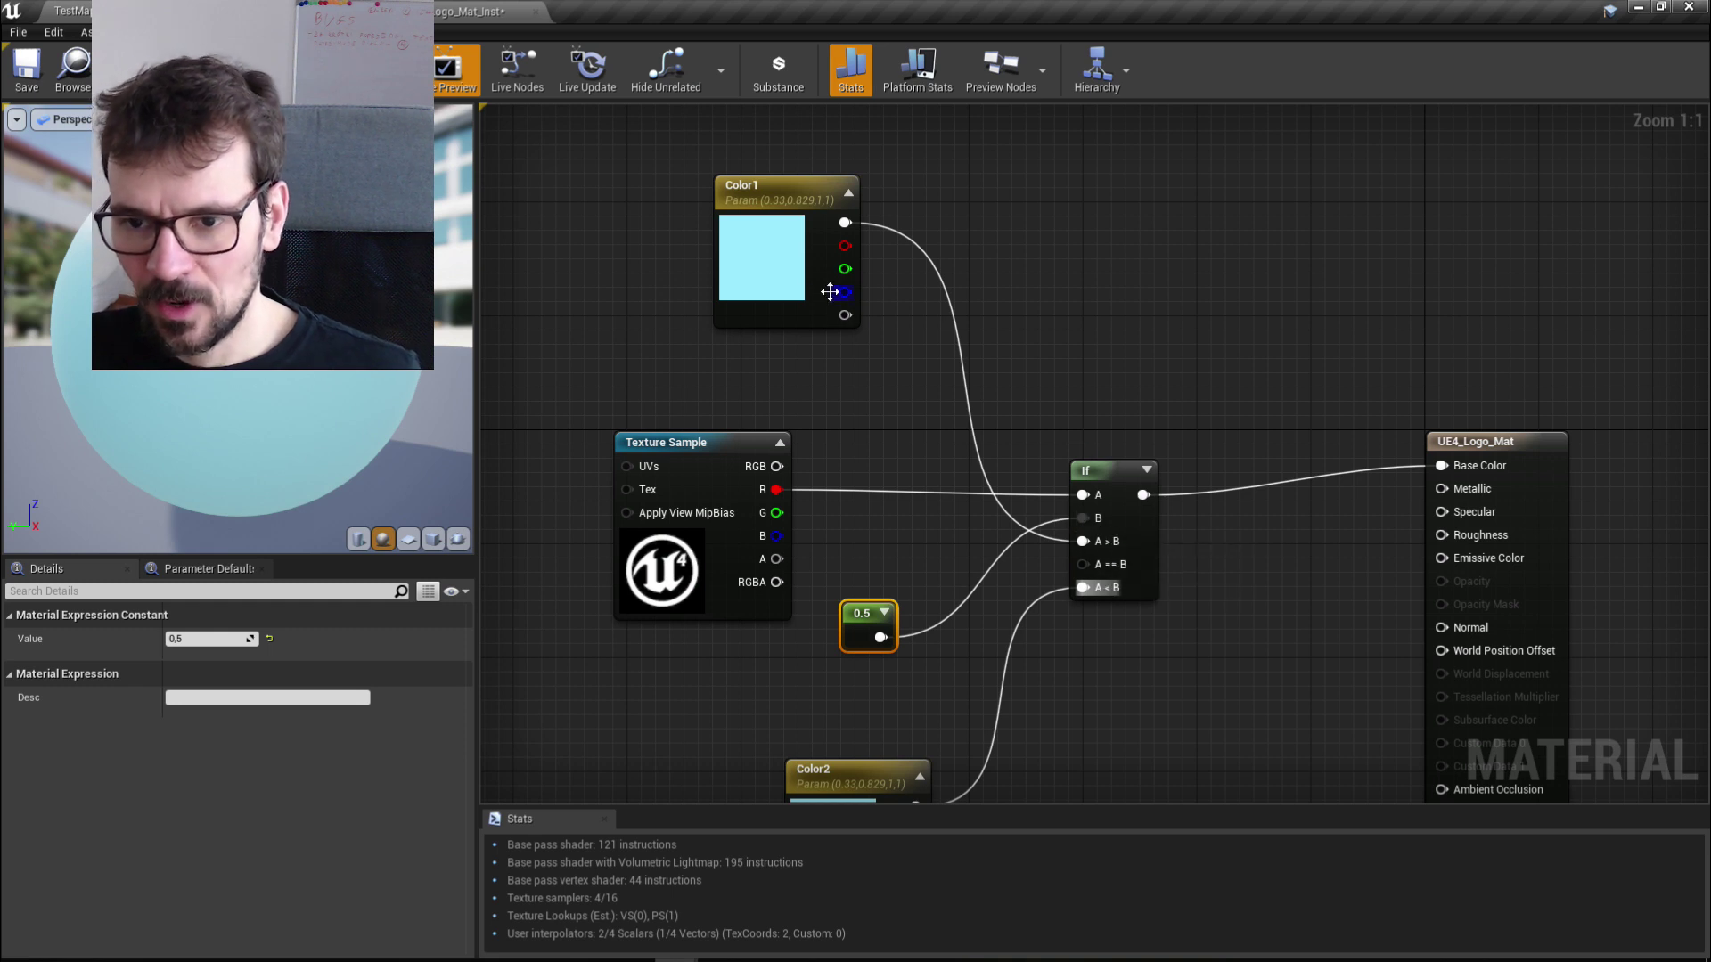
{"action": "left_click_drag", "start_coordinate": [757, 257], "coordinate": [732, 259]}
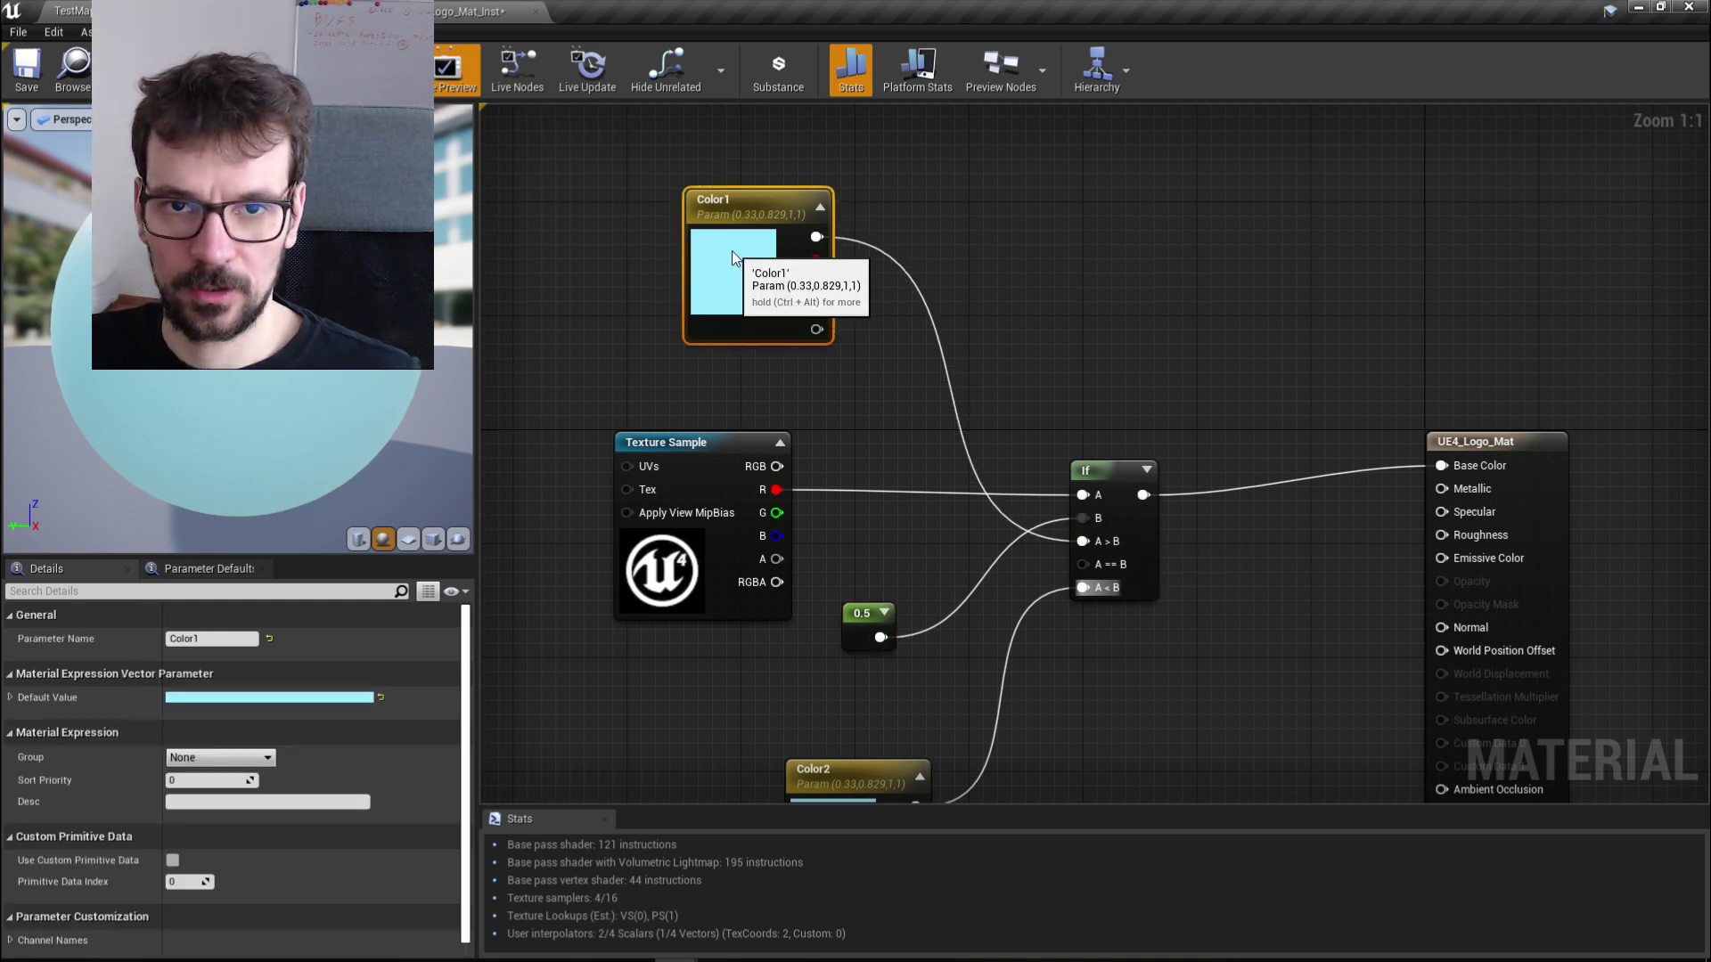
{"action": "right_click_drag", "start_coordinate": [733, 259], "coordinate": [672, 131]}
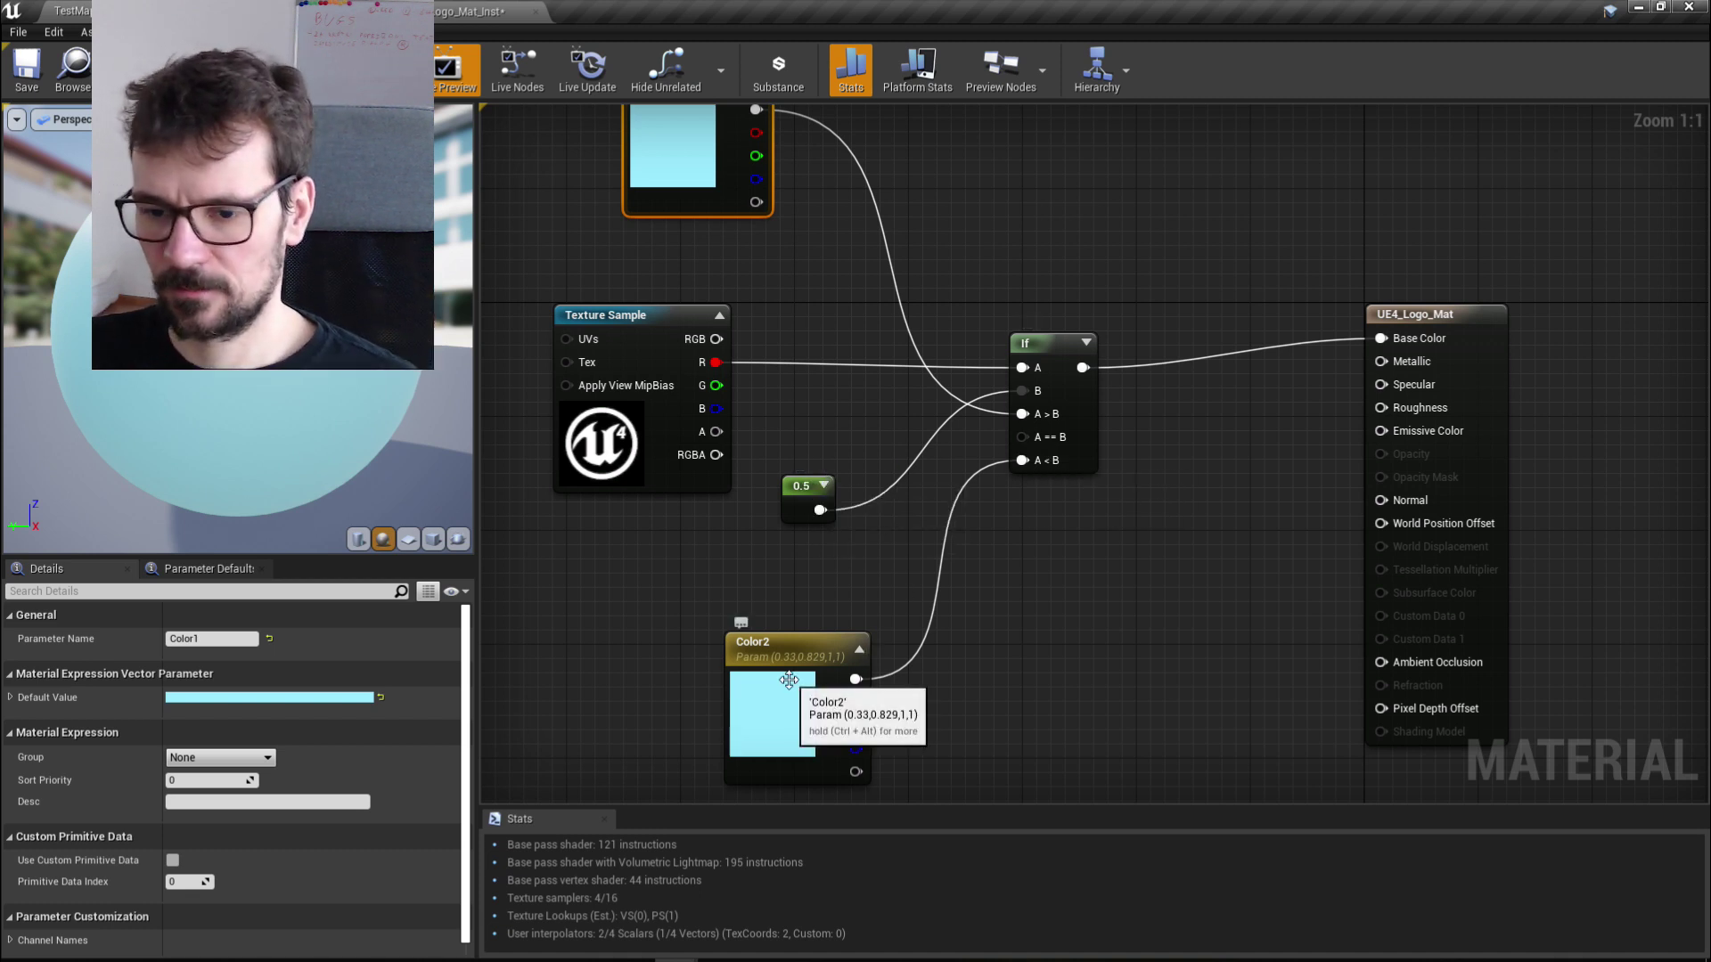
Step: Set Color2's default to pink-red (1,0,0.101) and preview on a different primitive mesh
{"action": "double_click", "coordinate": [789, 686]}
{"action": "left_click_drag", "start_coordinate": [927, 607], "coordinate": [1044, 615]}
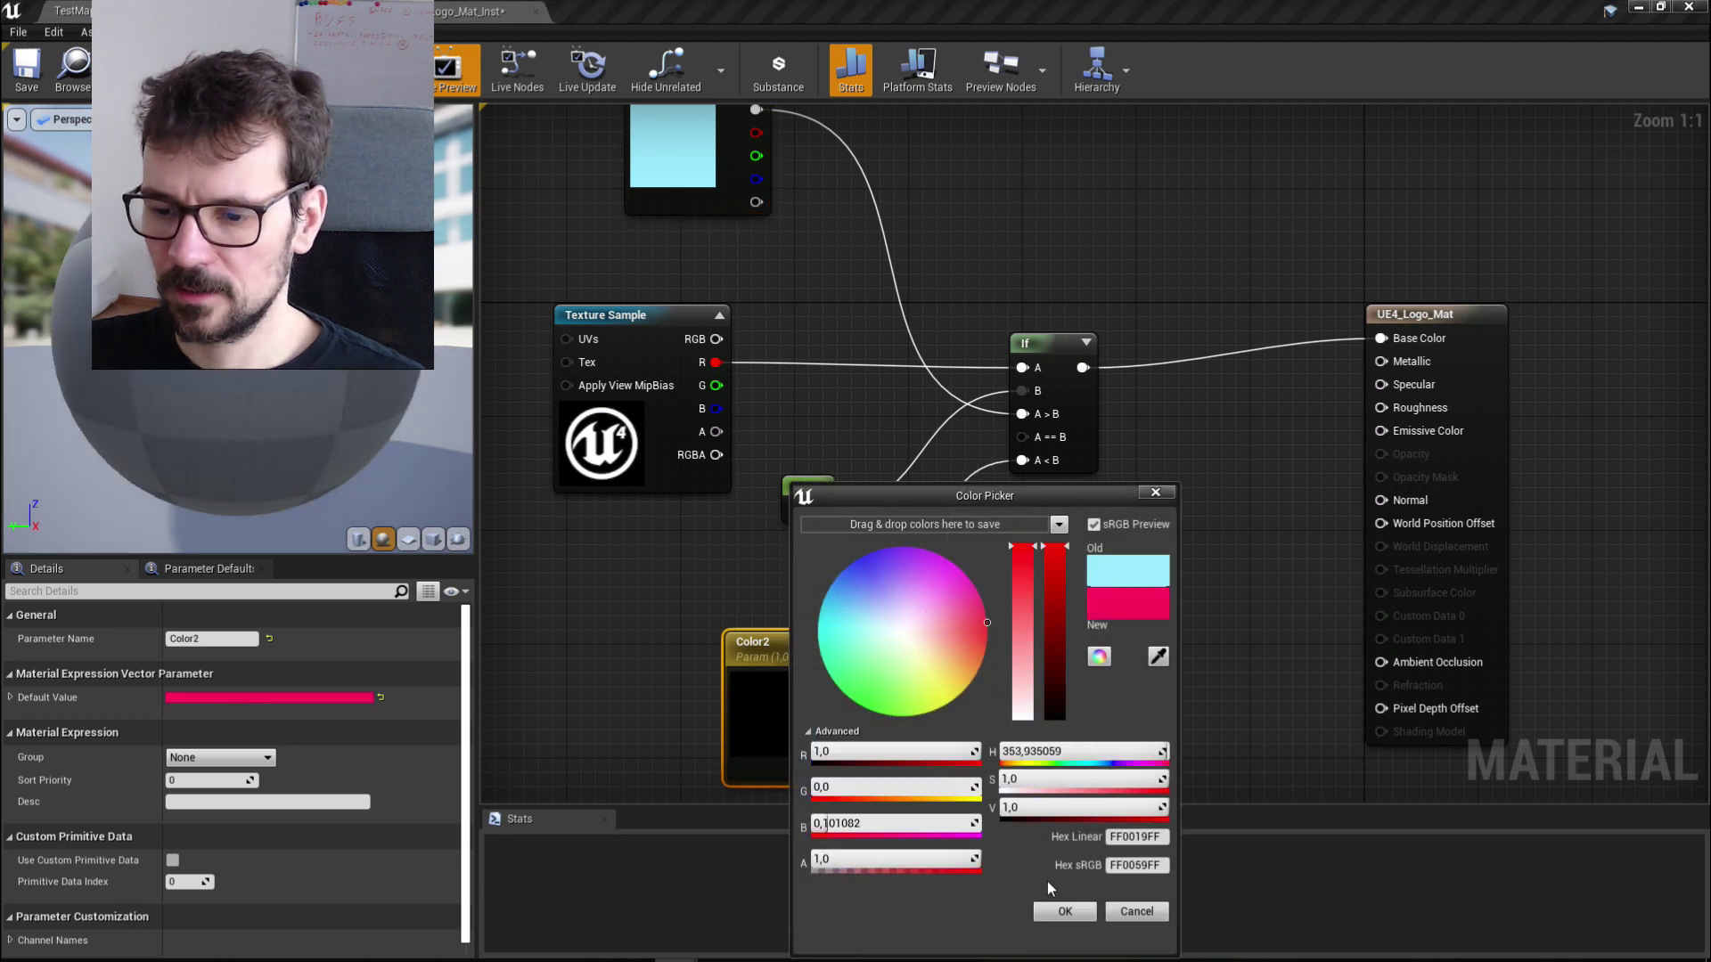
{"action": "left_click", "coordinate": [1057, 913]}
{"action": "right_click_drag", "start_coordinate": [1023, 681], "coordinate": [1074, 719]}
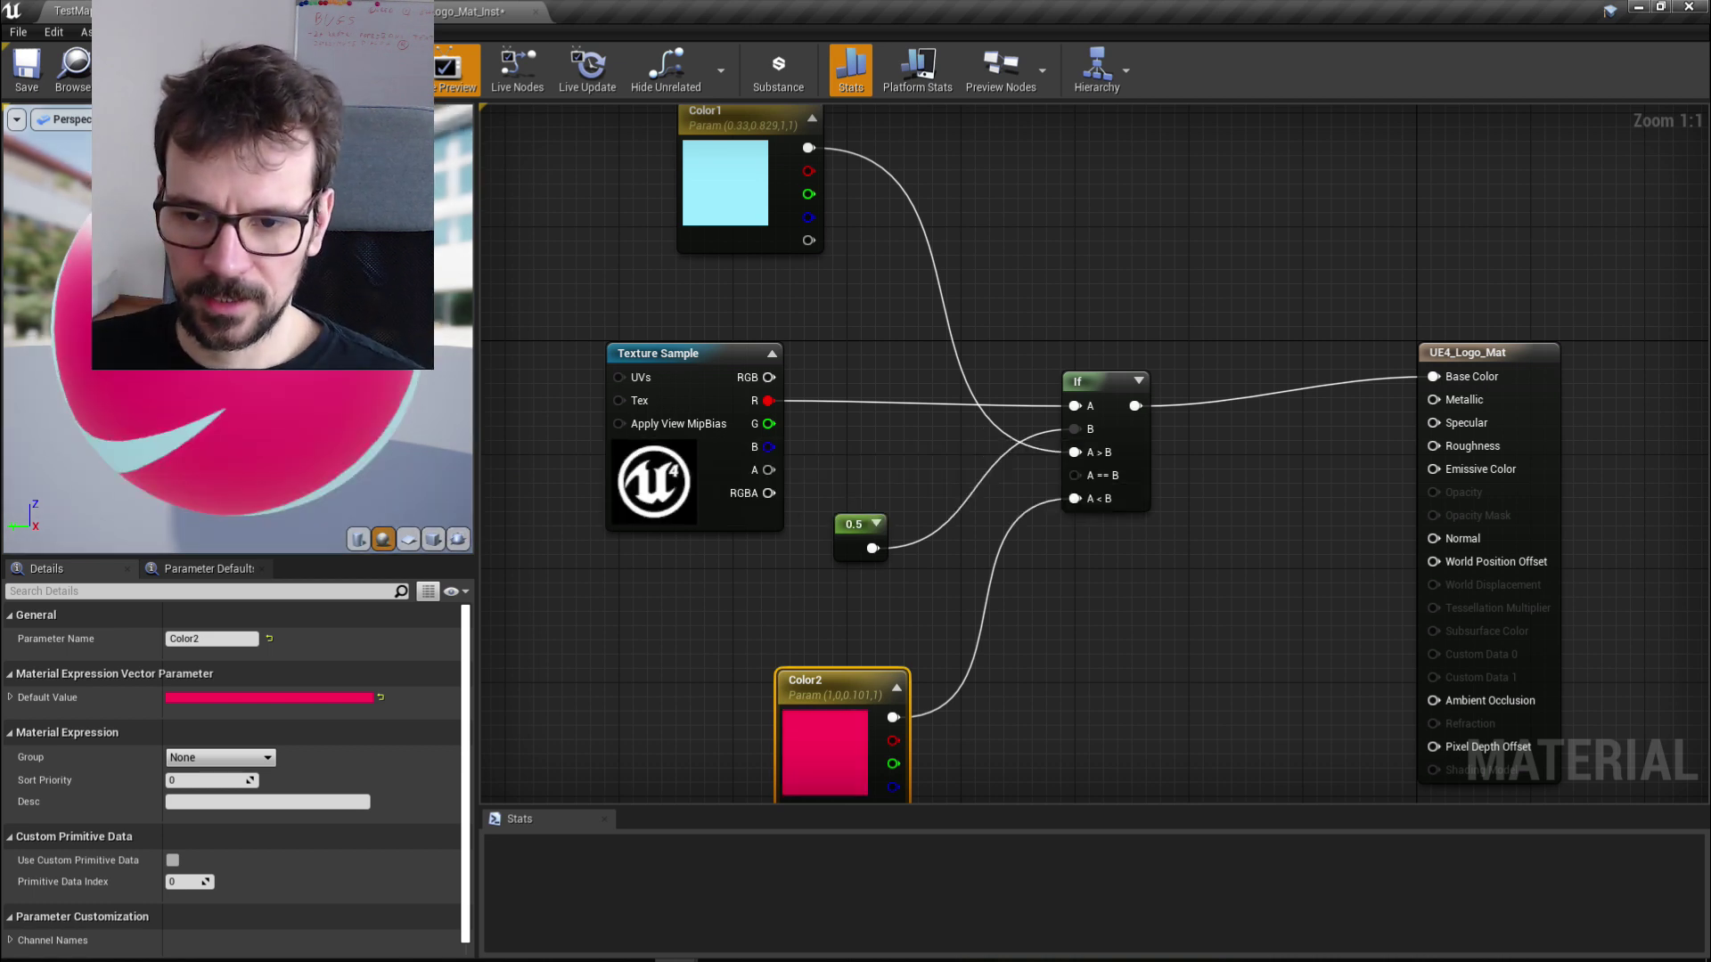
{"action": "left_click", "coordinate": [433, 539]}
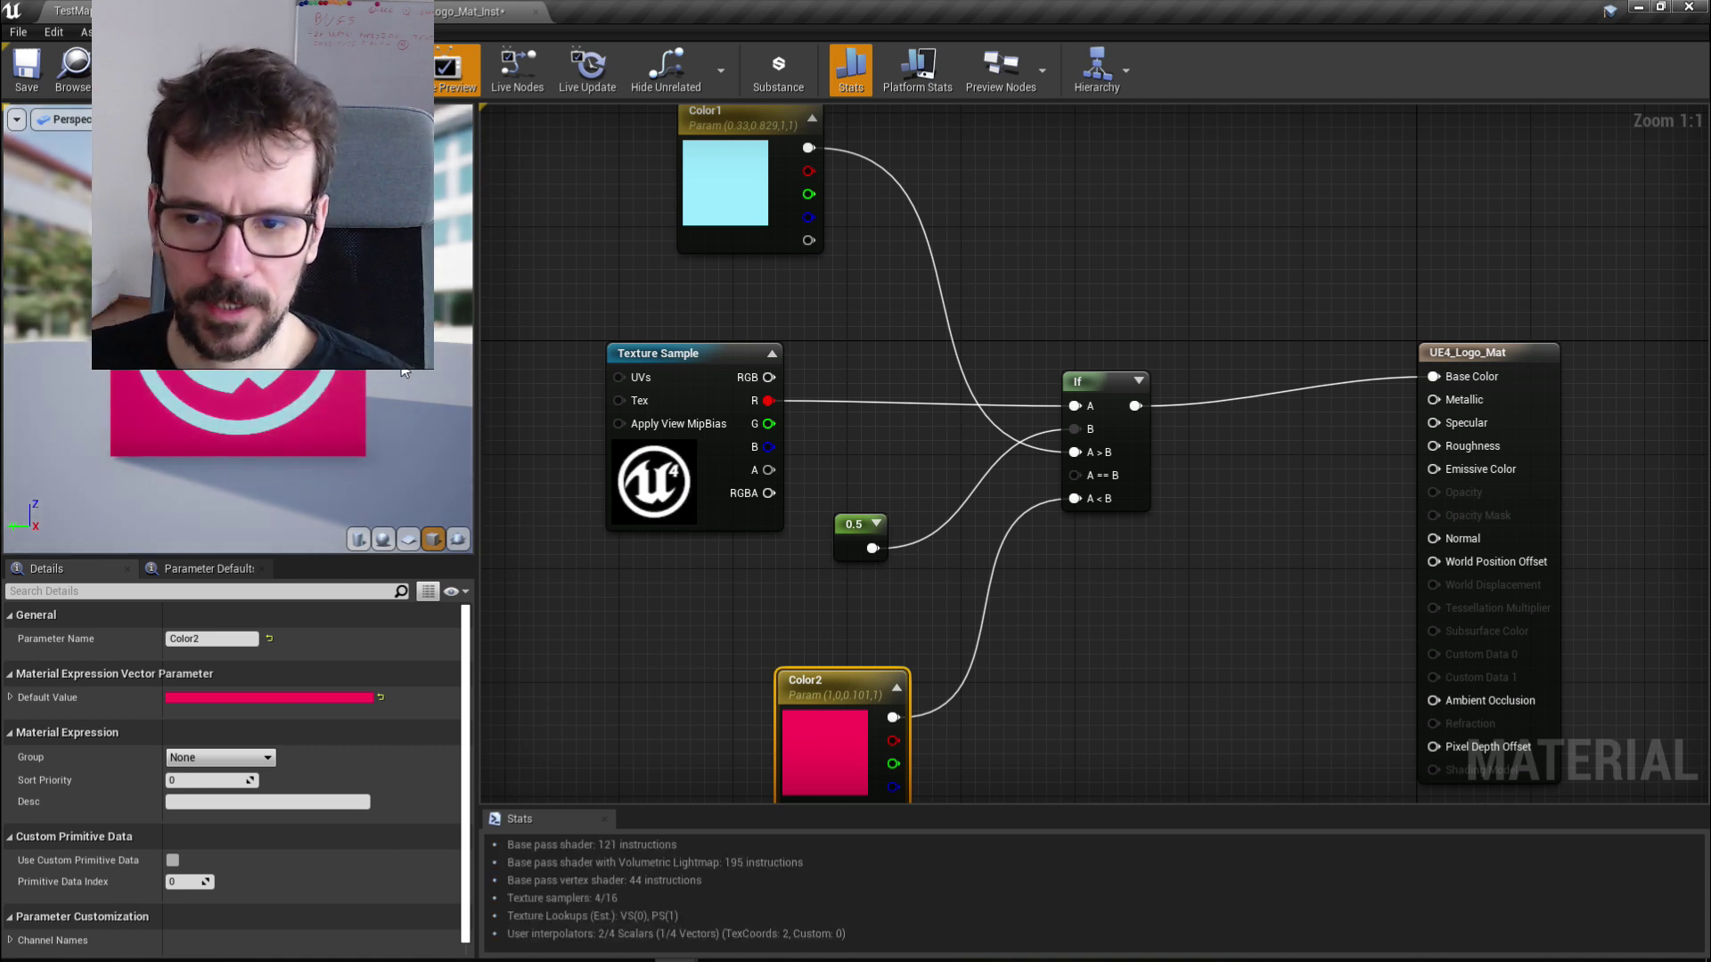
Step: Pan the UE4_Logo_Mat graph to view the whole node network, including Color1
{"action": "right_click_drag", "start_coordinate": [534, 374], "coordinate": [534, 440]}
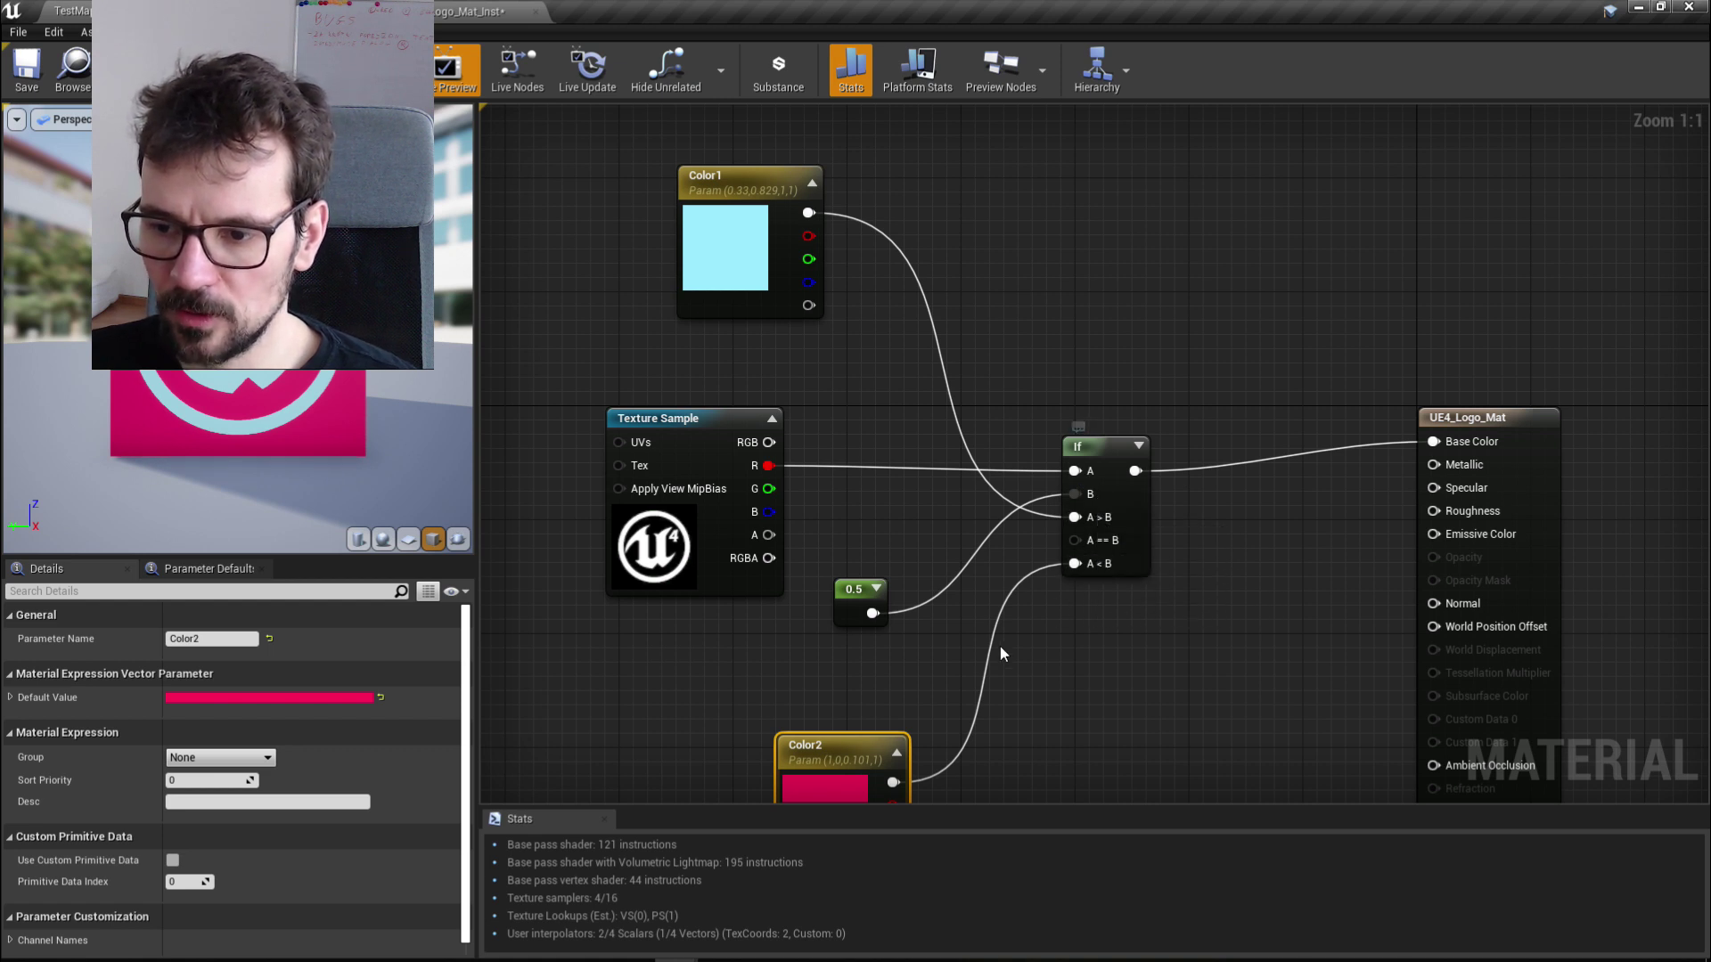
{"action": "right_click_drag", "start_coordinate": [1001, 647], "coordinate": [1007, 548]}
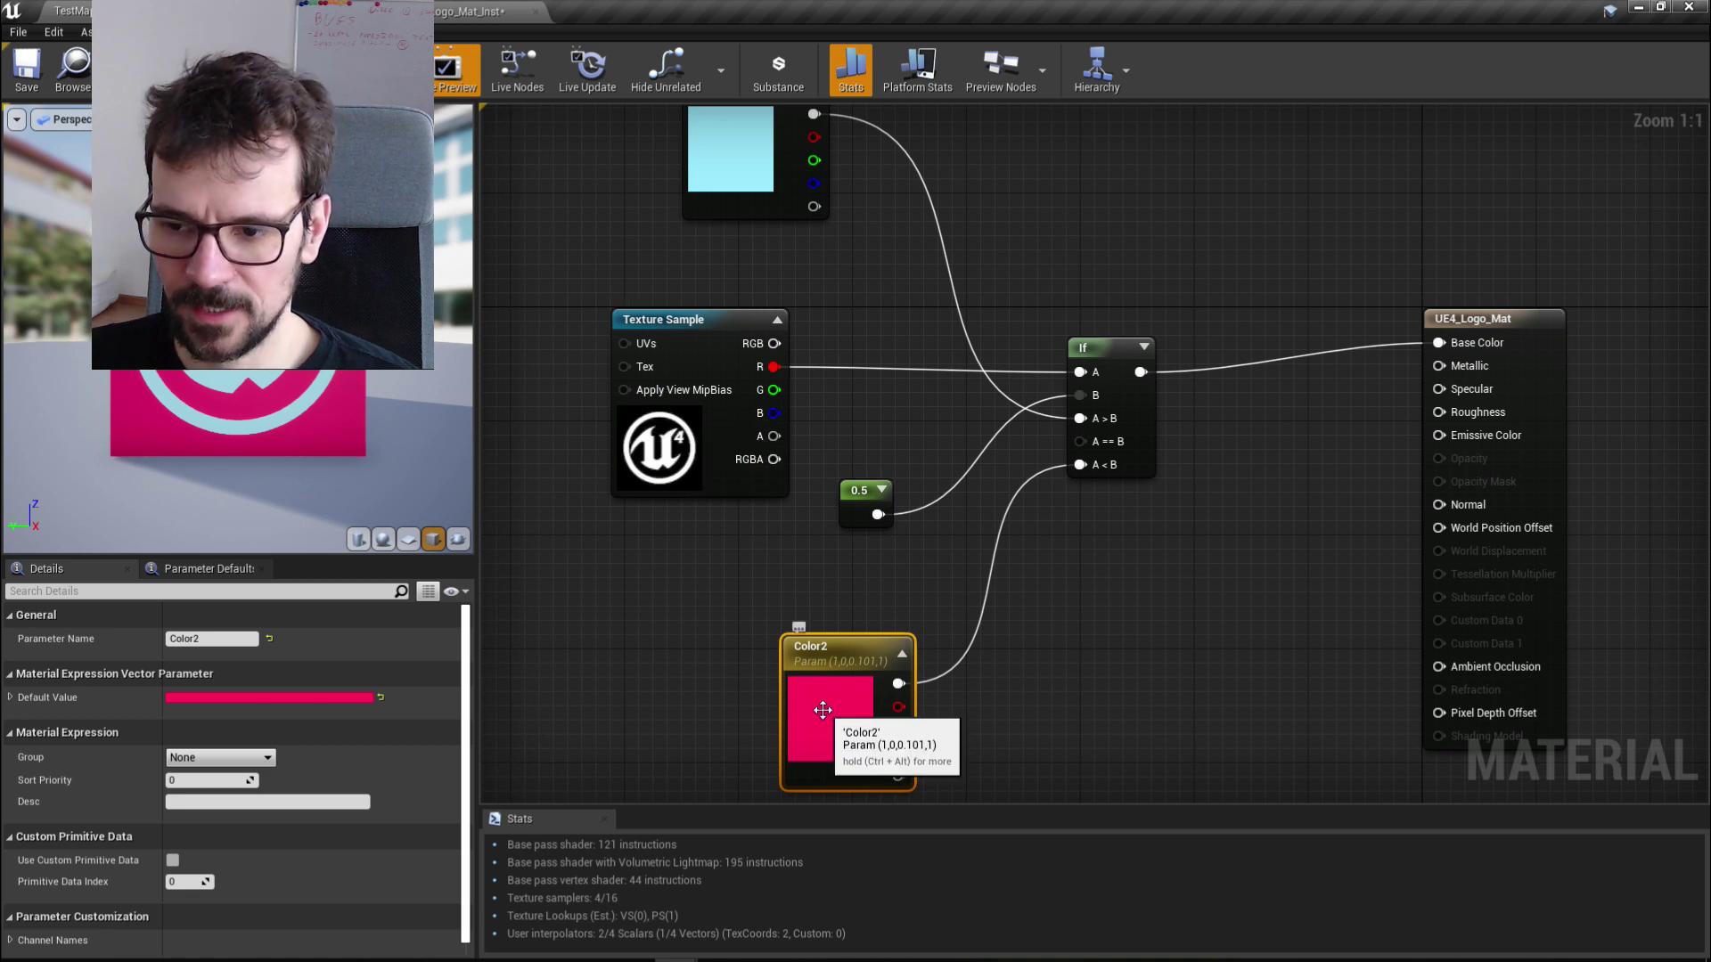
{"action": "right_click_drag", "start_coordinate": [1081, 464], "coordinate": [1059, 589]}
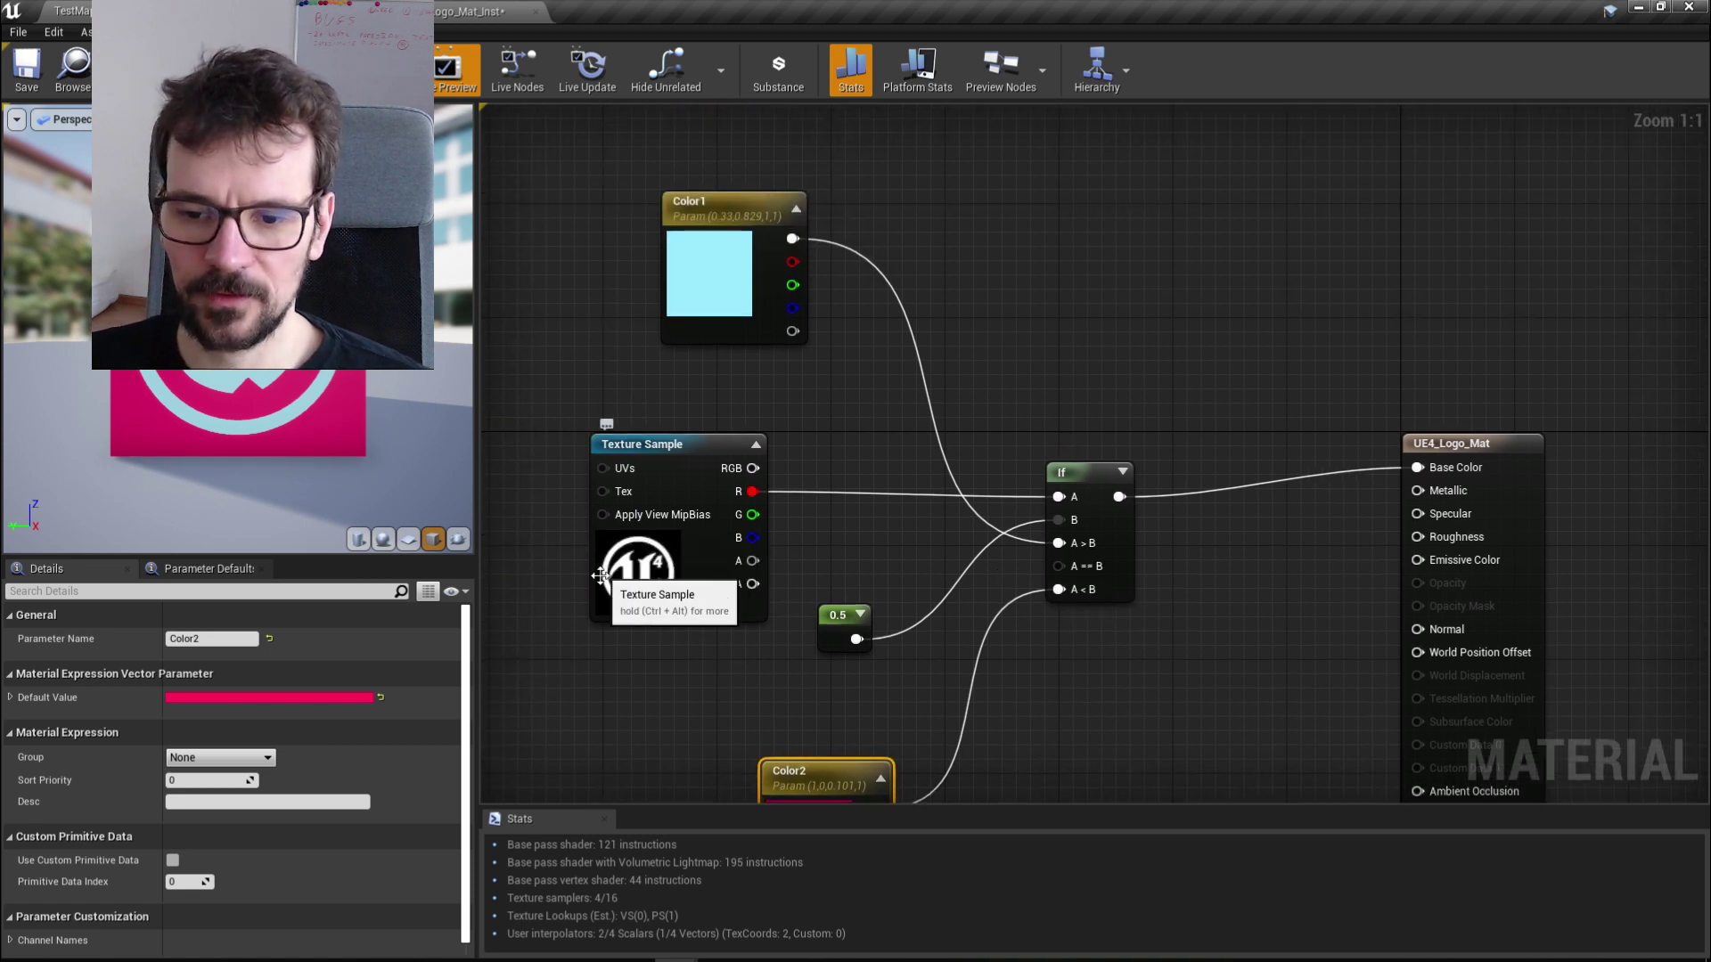